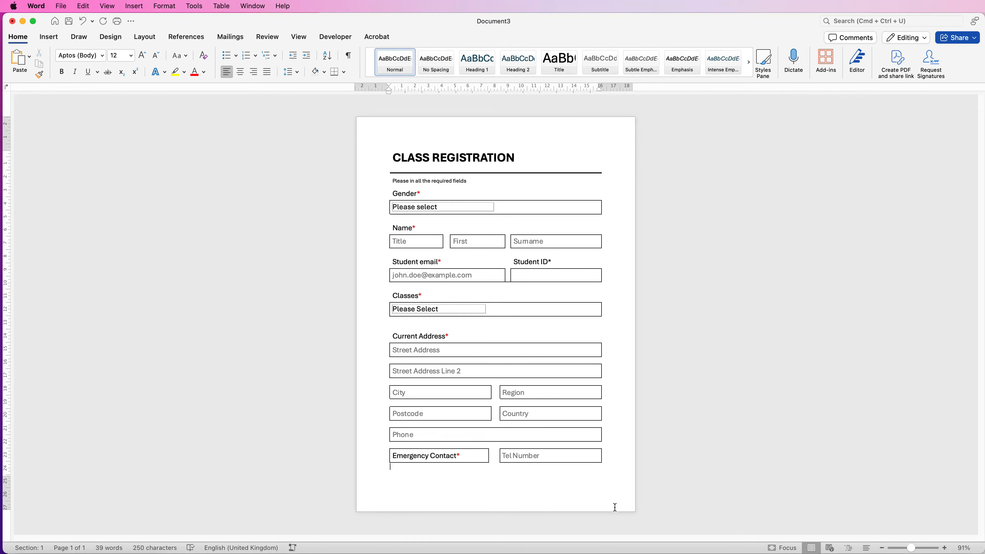
Insert a table with 7 columns and 8 rows at the start of the blank document.
{"action": "left_click_drag", "start_coordinate": [2, 550], "coordinate": [645, 540]}
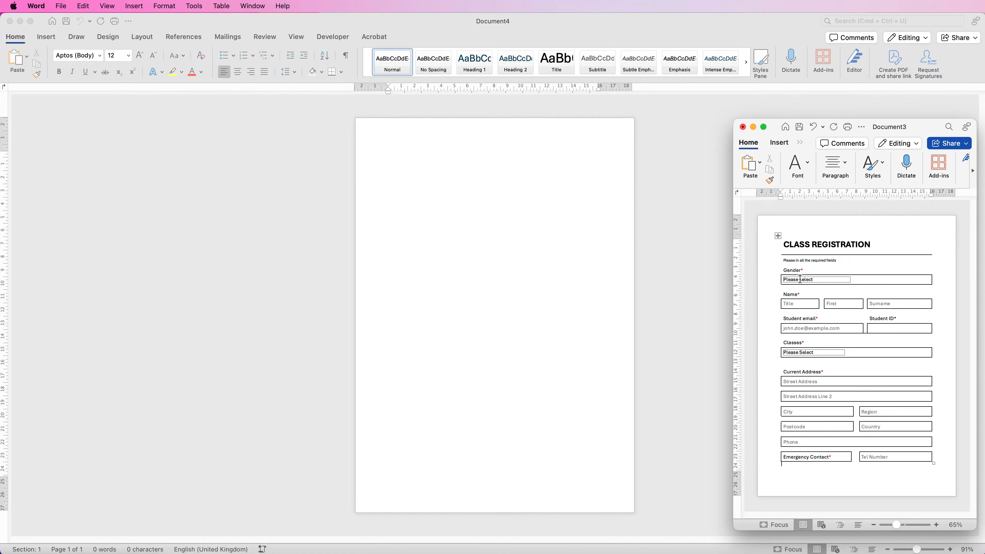
{"action": "left_click", "coordinate": [397, 146]}
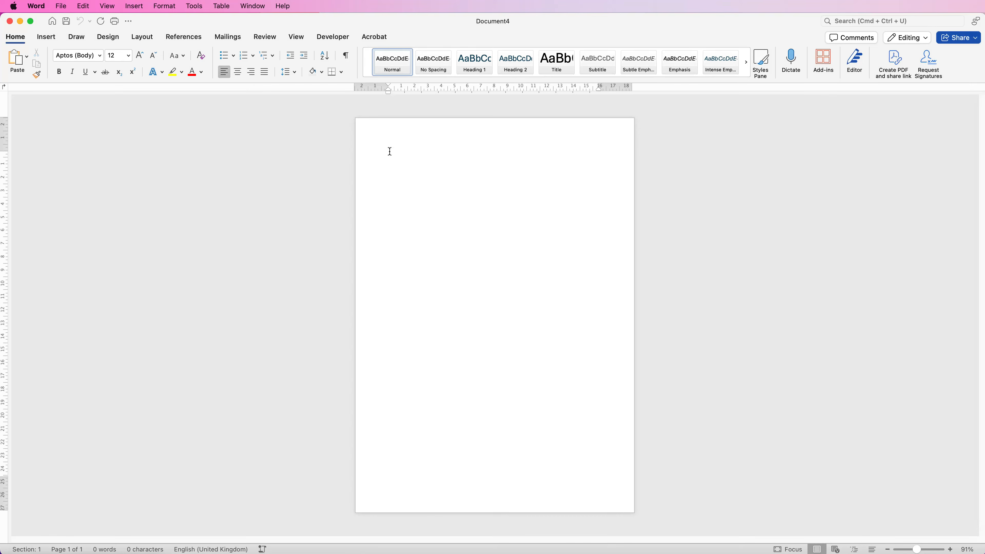
{"action": "left_click", "coordinate": [48, 37]}
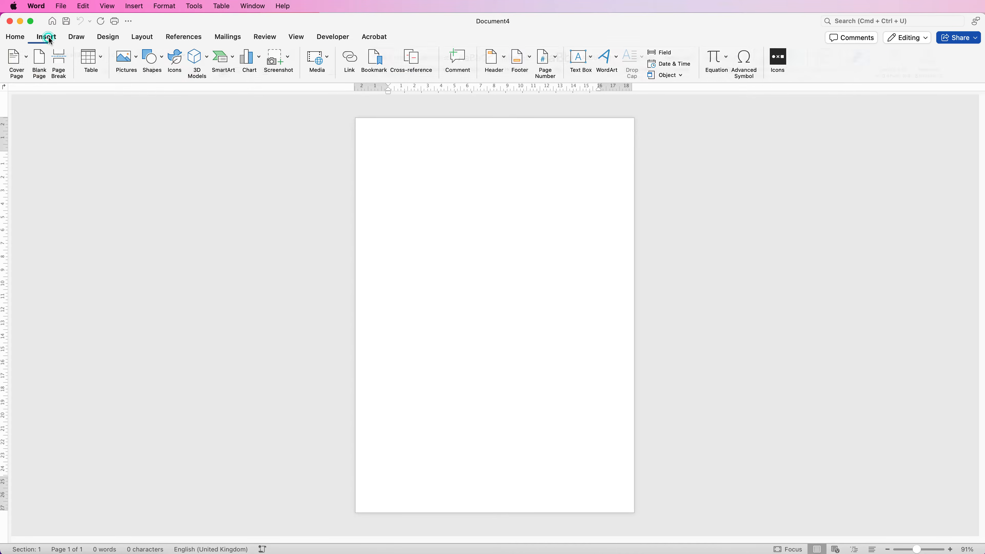
{"action": "left_click", "coordinate": [103, 61]}
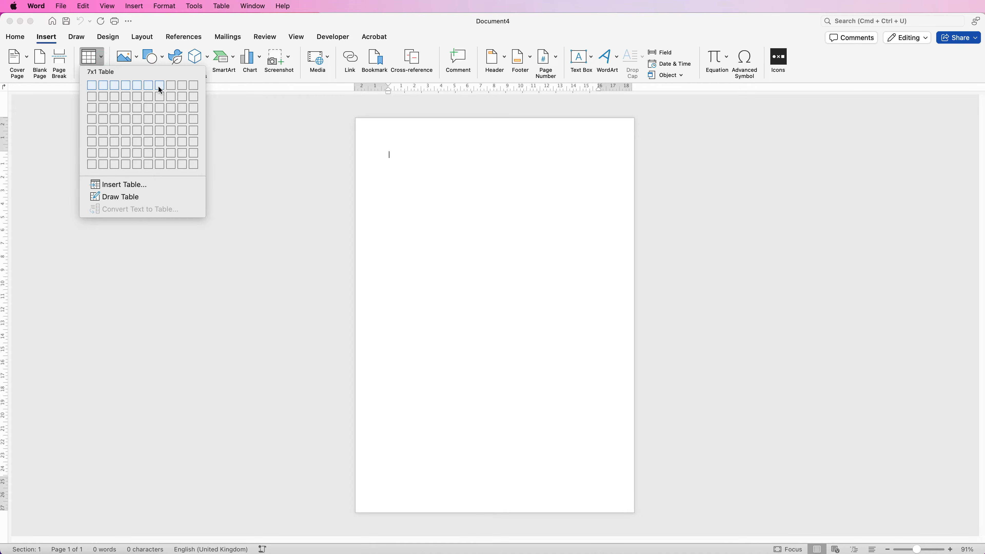
{"action": "left_click", "coordinate": [161, 164]}
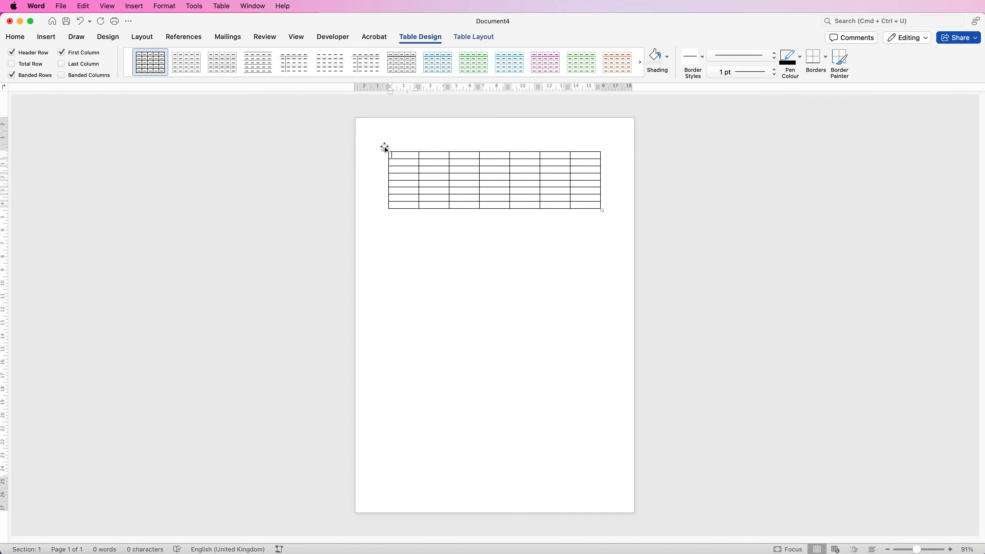
Set the row height of the whole table to 1 cm and align all its cells centre-left.
{"action": "left_click", "coordinate": [385, 148]}
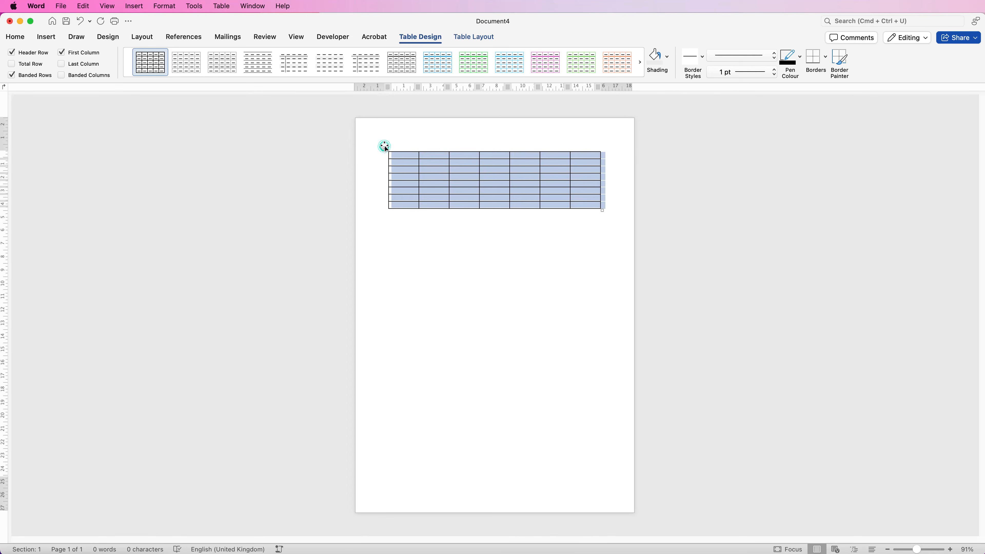
{"action": "left_click", "coordinate": [466, 39]}
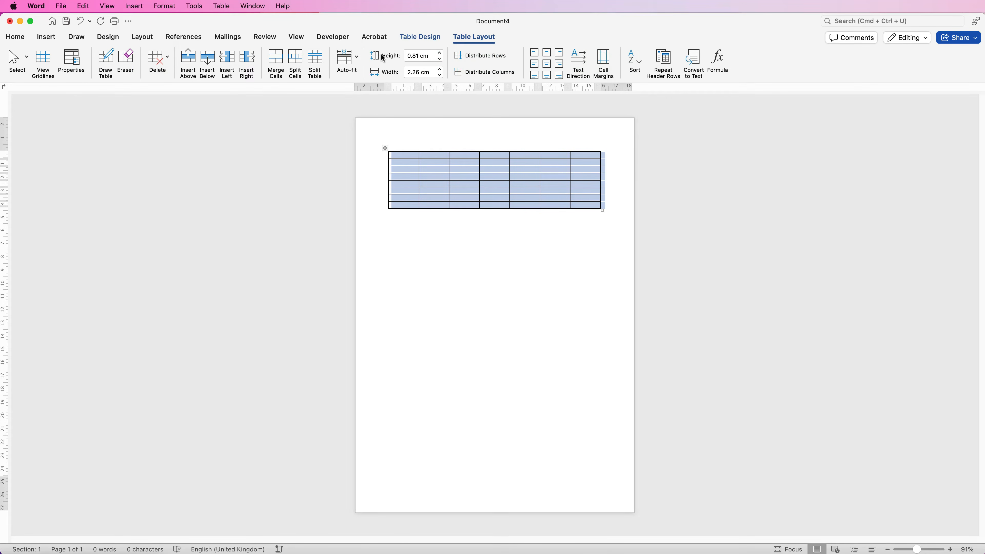
{"action": "left_click", "coordinate": [430, 56]}
{"action": "key", "text": "Return"}
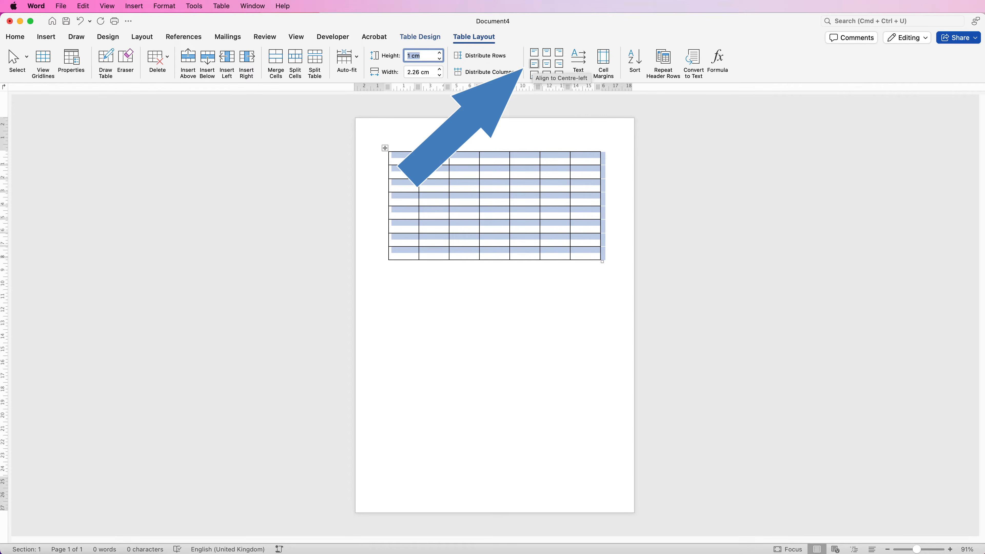
{"action": "left_click", "coordinate": [534, 64]}
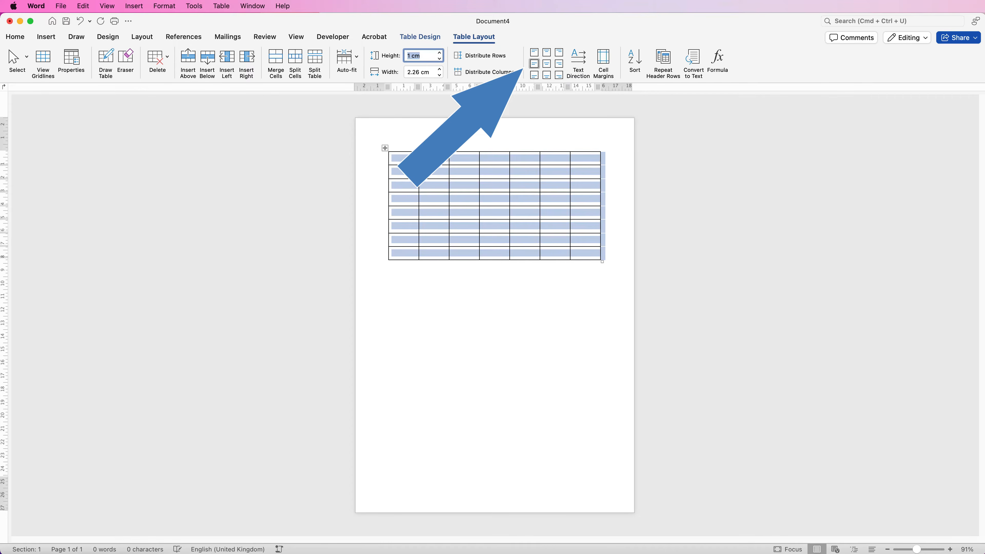
{"action": "left_click", "coordinate": [452, 158]}
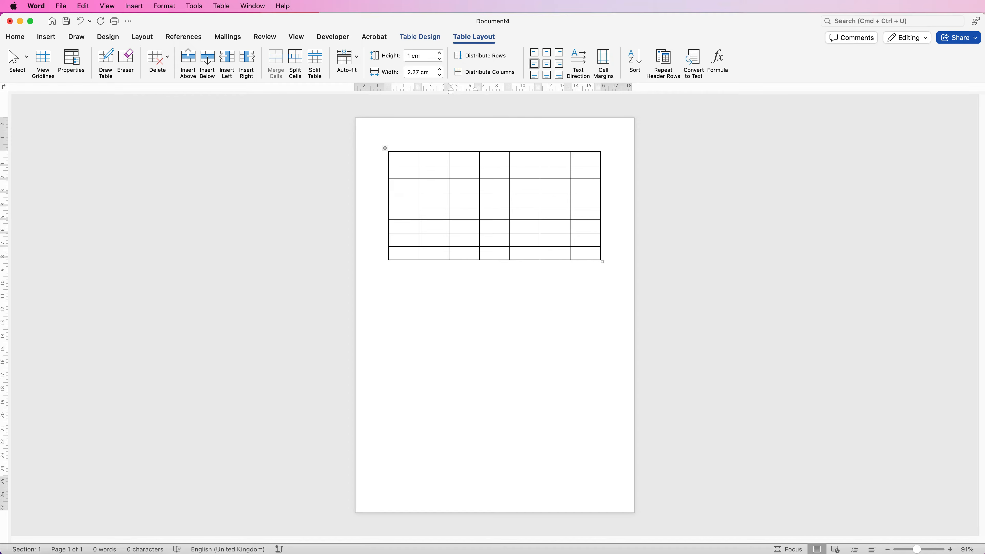
Merge all cells of the table's first row and enter the title "CLASS REGISTRATION" in it.
{"action": "left_click", "coordinate": [422, 199]}
{"action": "left_click_drag", "start_coordinate": [395, 158], "coordinate": [585, 158]}
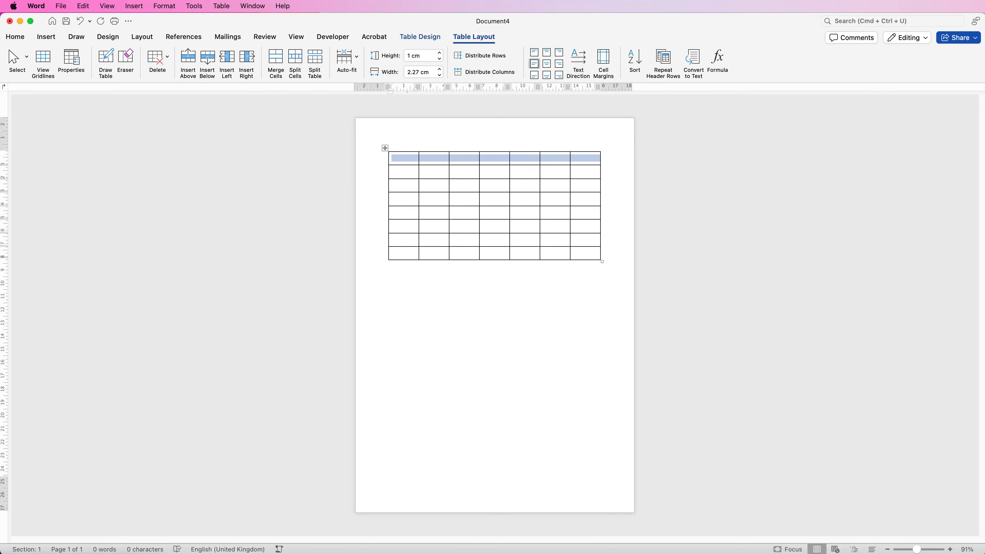
{"action": "left_click", "coordinate": [275, 58]}
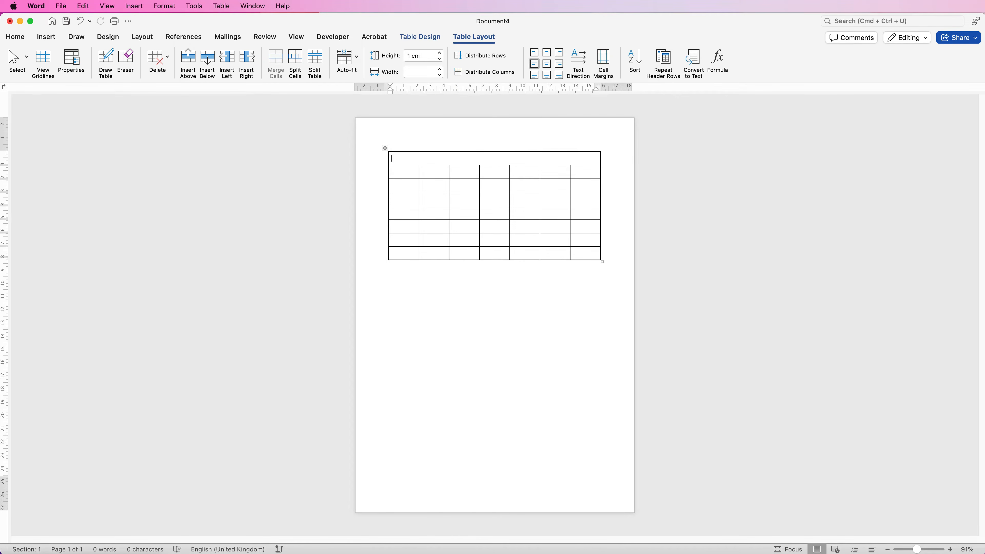
{"action": "type", "text": "CLASS REGISTRATION"}
Format the "CLASS REGISTRATION" title as bold with a font size of 28.
{"action": "key", "text": "shift+alt+Left"}
{"action": "key", "text": "shift+alt+Left"}
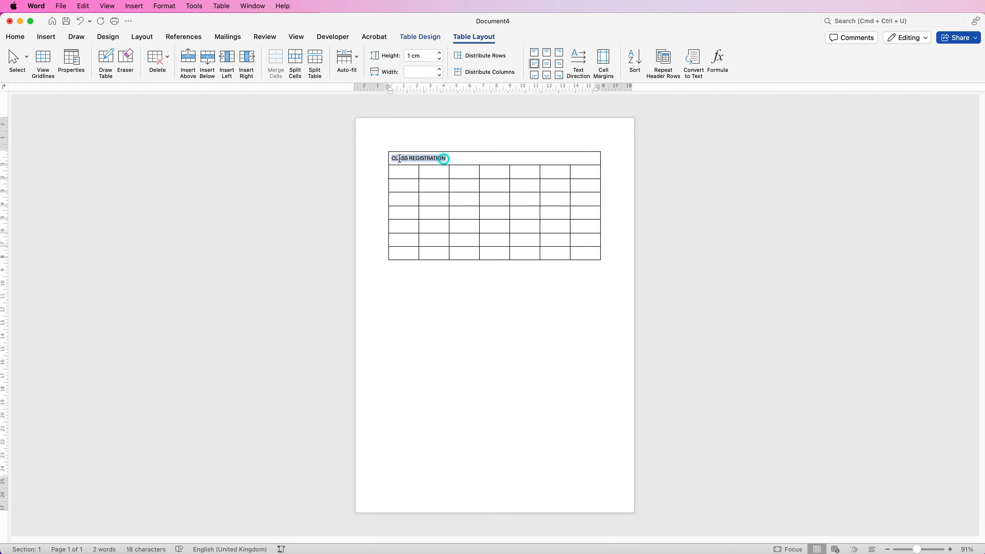
{"action": "left_click", "coordinate": [15, 37]}
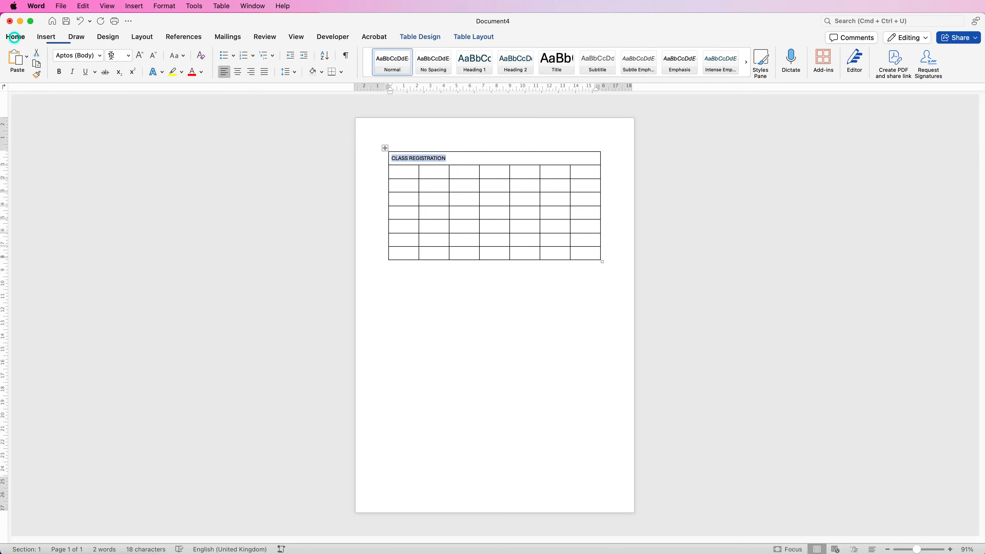
{"action": "left_click", "coordinate": [140, 55]}
{"action": "left_click", "coordinate": [140, 55]}
{"action": "left_click", "coordinate": [140, 56]}
{"action": "left_click", "coordinate": [140, 56]}
{"action": "left_click", "coordinate": [141, 55]}
{"action": "left_click", "coordinate": [141, 55]}
{"action": "left_click", "coordinate": [141, 55]}
{"action": "left_click", "coordinate": [141, 55]}
{"action": "left_click", "coordinate": [140, 55]}
{"action": "left_click", "coordinate": [59, 71]}
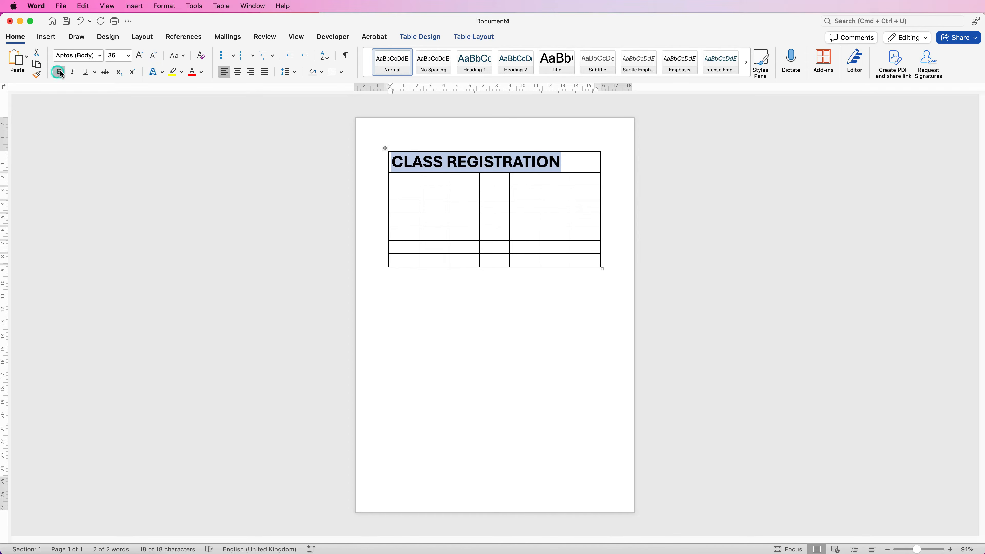
{"action": "left_click", "coordinate": [153, 55]}
{"action": "left_click", "coordinate": [540, 159]}
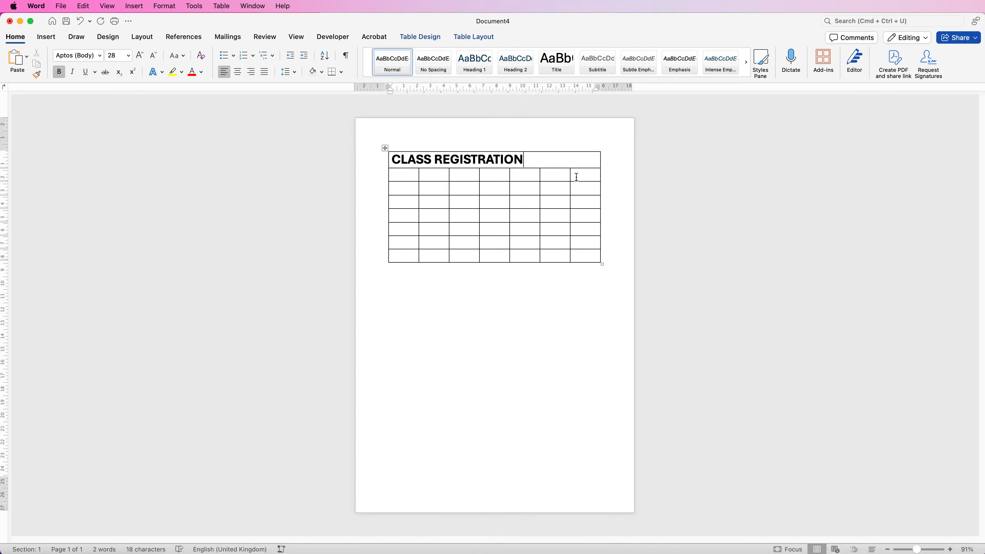
Merge all cells of the table's second row and set its height to 0.5 cm.
{"action": "left_click_drag", "start_coordinate": [577, 173], "coordinate": [399, 174]}
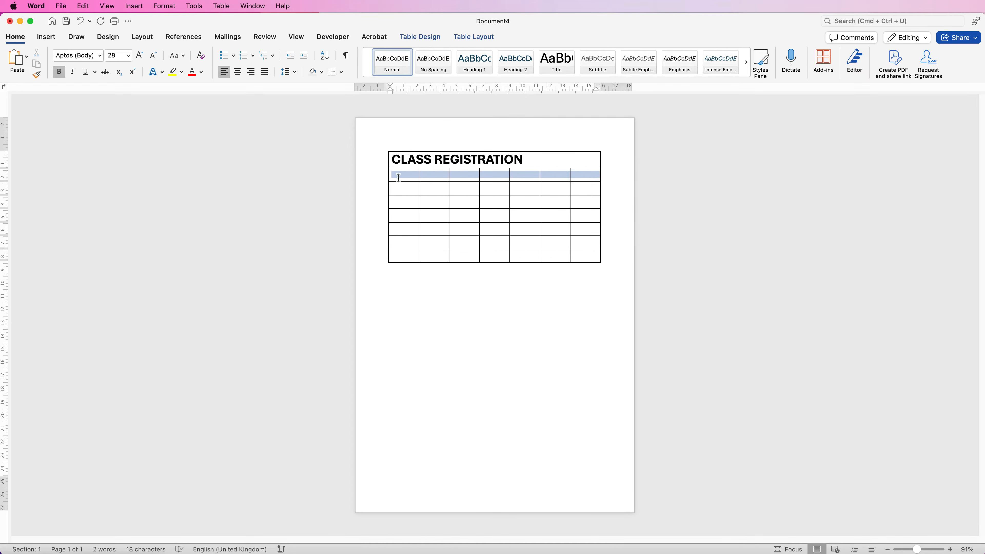
{"action": "left_click", "coordinate": [474, 37]}
{"action": "left_click", "coordinate": [273, 63]}
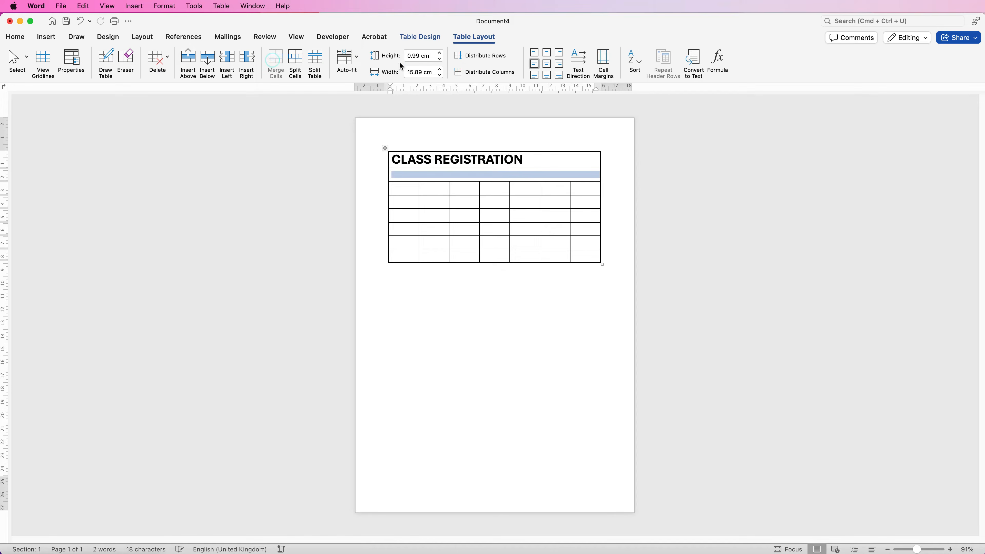
{"action": "left_click", "coordinate": [414, 56]}
{"action": "left_click_drag", "start_coordinate": [413, 56], "coordinate": [401, 60]}
{"action": "type", "text": ".5"}
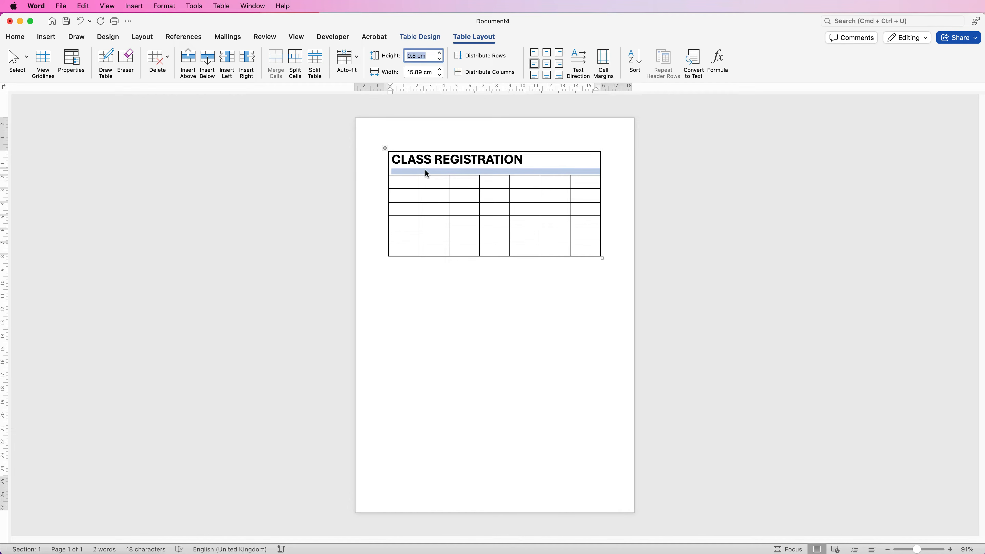
Merge all cells of the third row and enter "Please fill in all the required fields" in it.
{"action": "left_click_drag", "start_coordinate": [403, 183], "coordinate": [579, 182]}
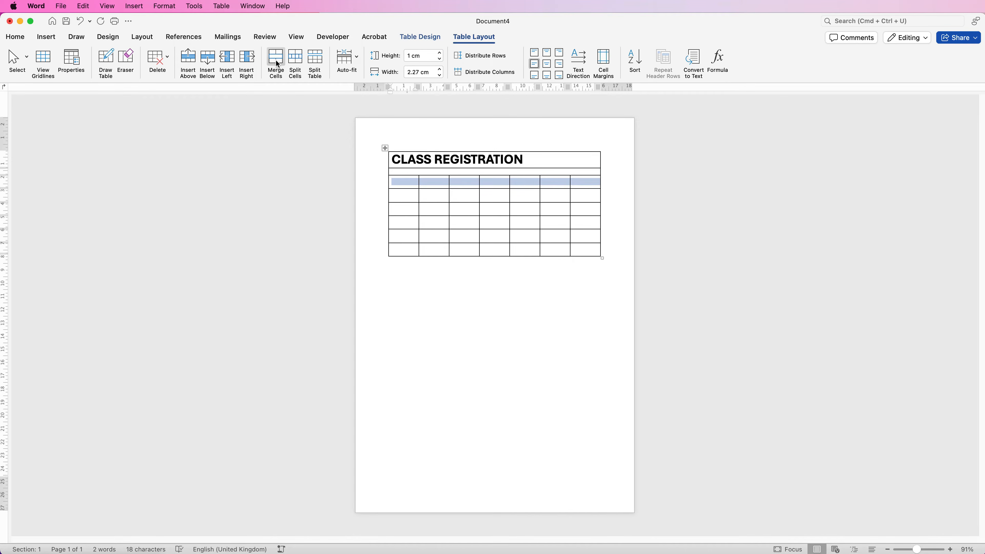
{"action": "left_click", "coordinate": [275, 62]}
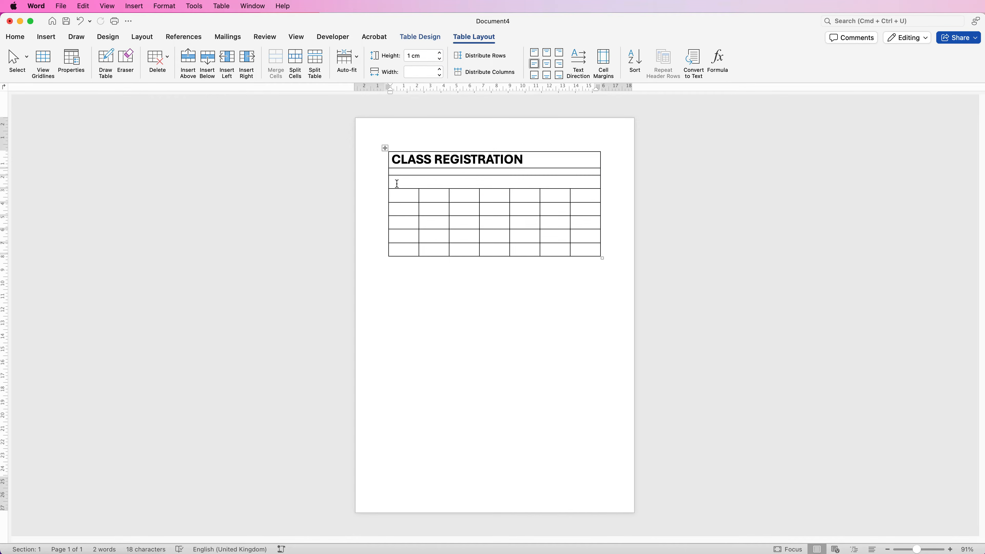
{"action": "type", "text": "Please fill in all the required fields"}
Merge all cells of the fourth row, below the instruction text, and set its height to 0.5 cm.
{"action": "left_click_drag", "start_coordinate": [403, 194], "coordinate": [580, 196]}
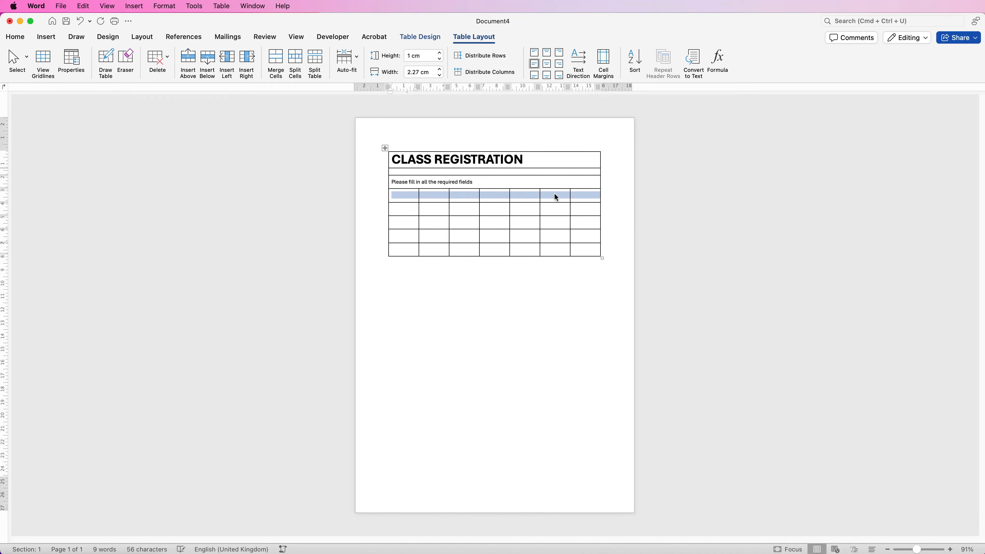
{"action": "left_click", "coordinate": [276, 62]}
{"action": "left_click_drag", "start_coordinate": [423, 56], "coordinate": [394, 57]}
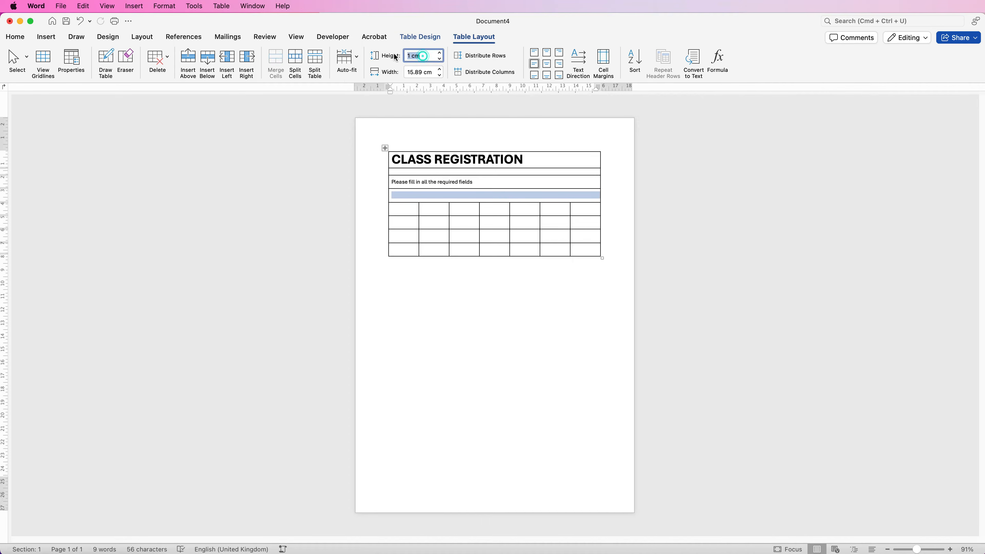
{"action": "type", "text": ".5"}
{"action": "key", "text": "Return"}
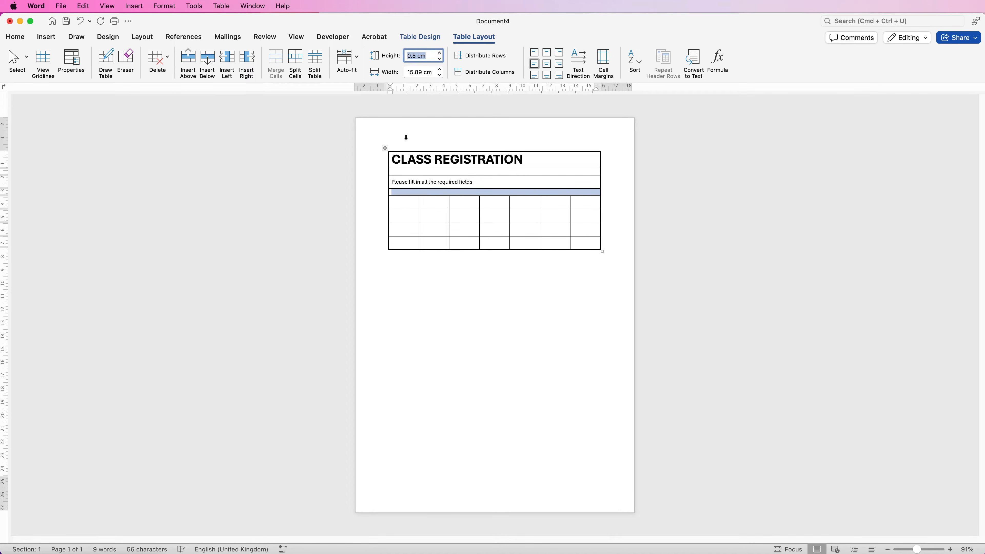
Merge all cells of the fifth row and enter the label "Gender*" in it.
{"action": "left_click", "coordinate": [401, 202]}
{"action": "left_click_drag", "start_coordinate": [443, 200], "coordinate": [578, 200]}
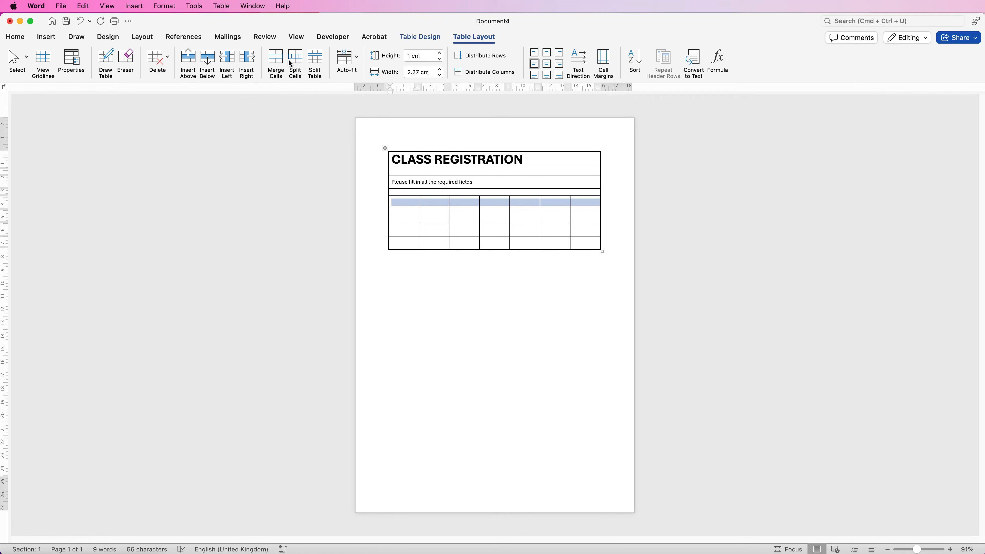
{"action": "left_click", "coordinate": [277, 62]}
{"action": "type", "text": "Gender*"}
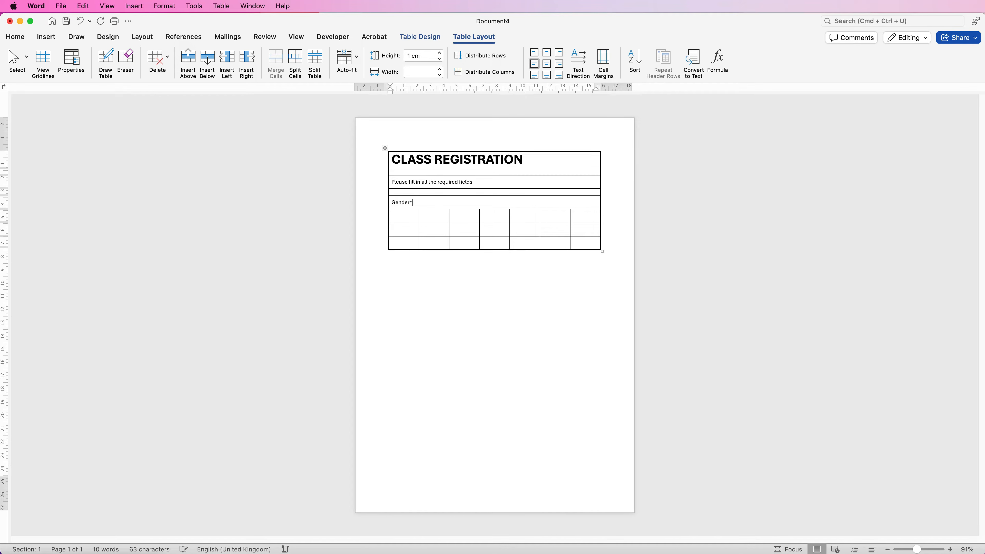
Set the "Gender*" label to font size 16 and colour only its asterisk red.
{"action": "left_click_drag", "start_coordinate": [413, 202], "coordinate": [391, 203]}
{"action": "left_click", "coordinate": [16, 37]}
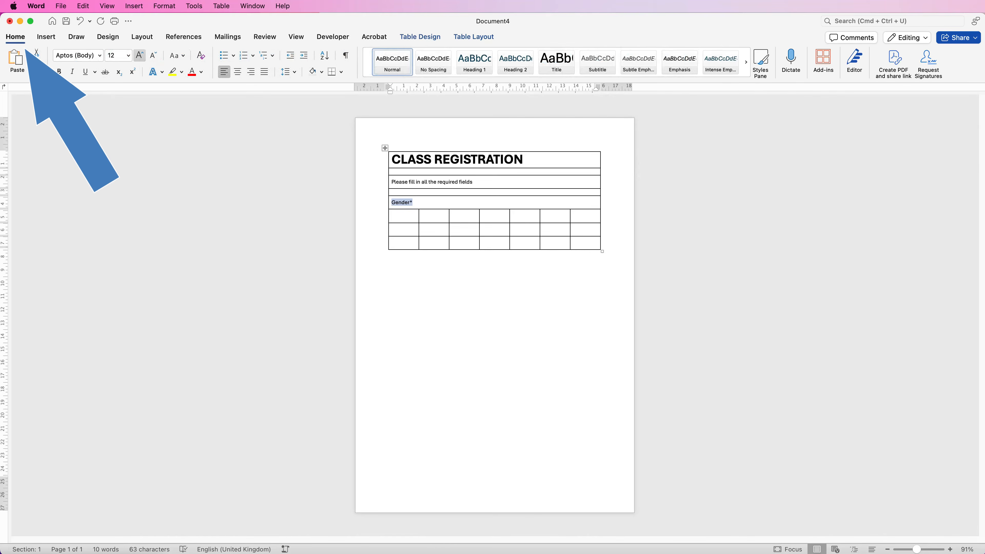
{"action": "left_click", "coordinate": [139, 55]}
{"action": "left_click", "coordinate": [139, 55]}
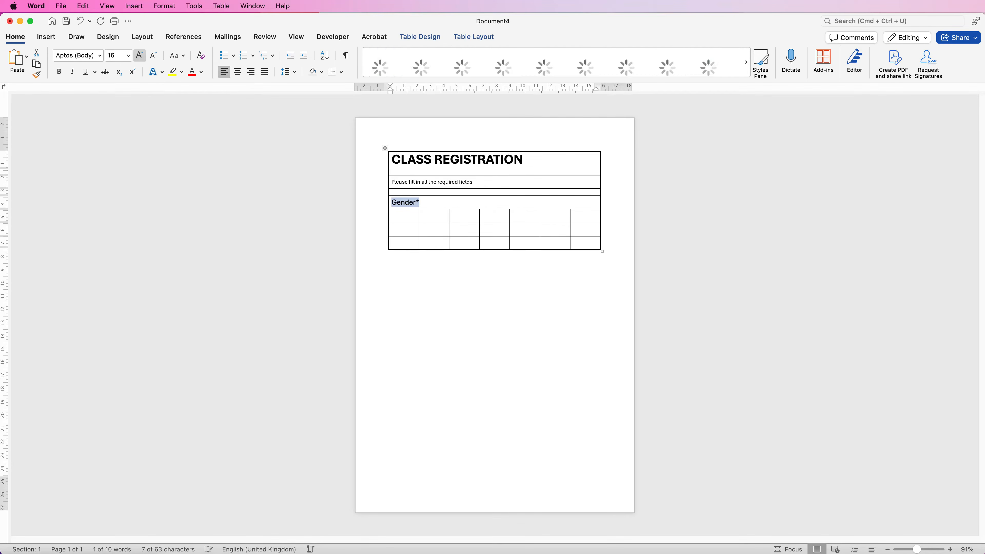
{"action": "key", "text": "Right"}
{"action": "key", "text": "shift+Left"}
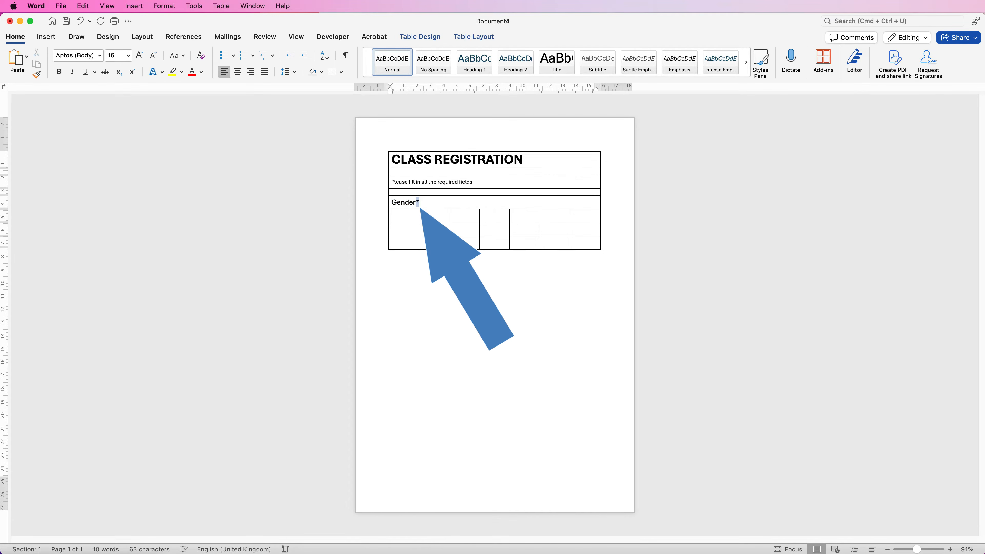
{"action": "left_click", "coordinate": [192, 71]}
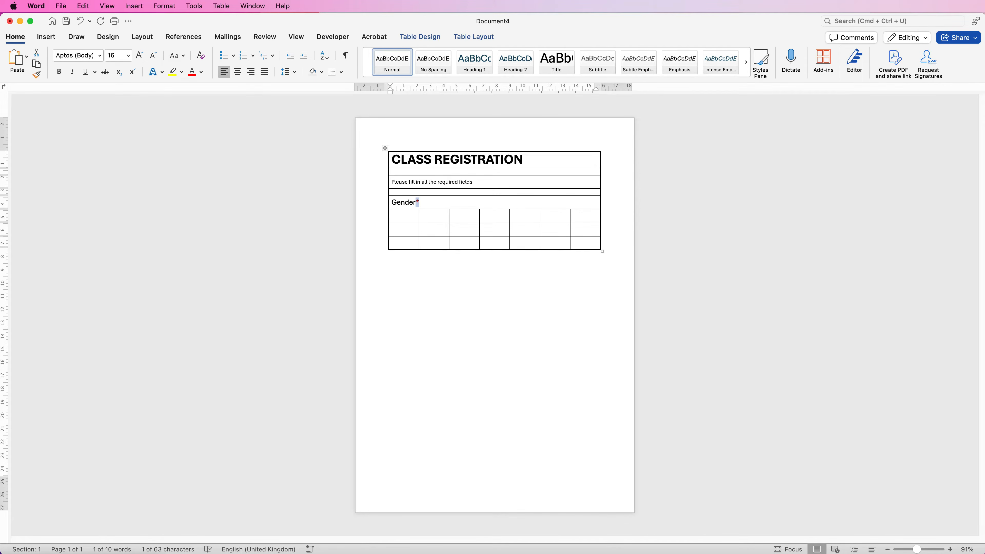
Merge all cells of the row directly below the "Gender*" label into one cell.
{"action": "left_click_drag", "start_coordinate": [400, 215], "coordinate": [586, 216]}
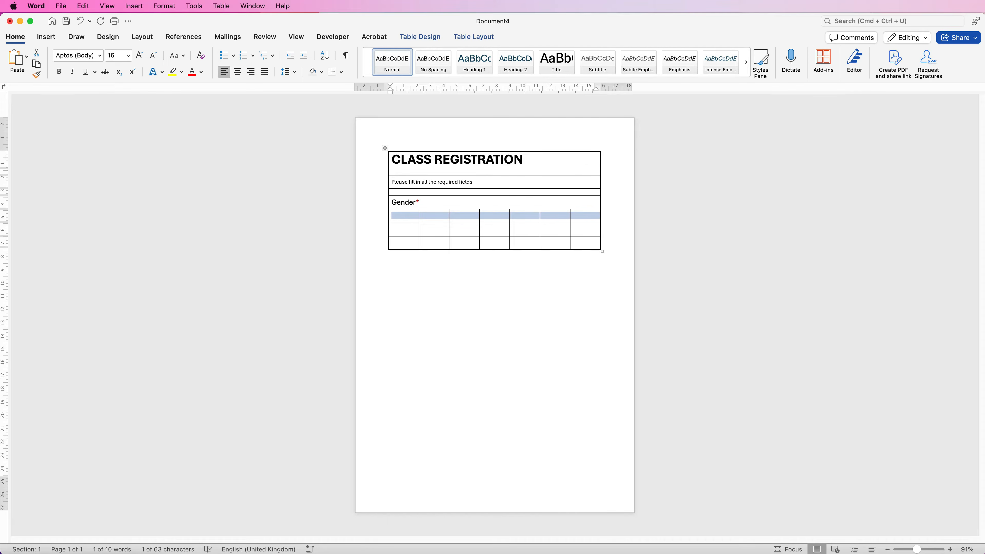
{"action": "left_click_drag", "start_coordinate": [984, 120], "coordinate": [719, 94]}
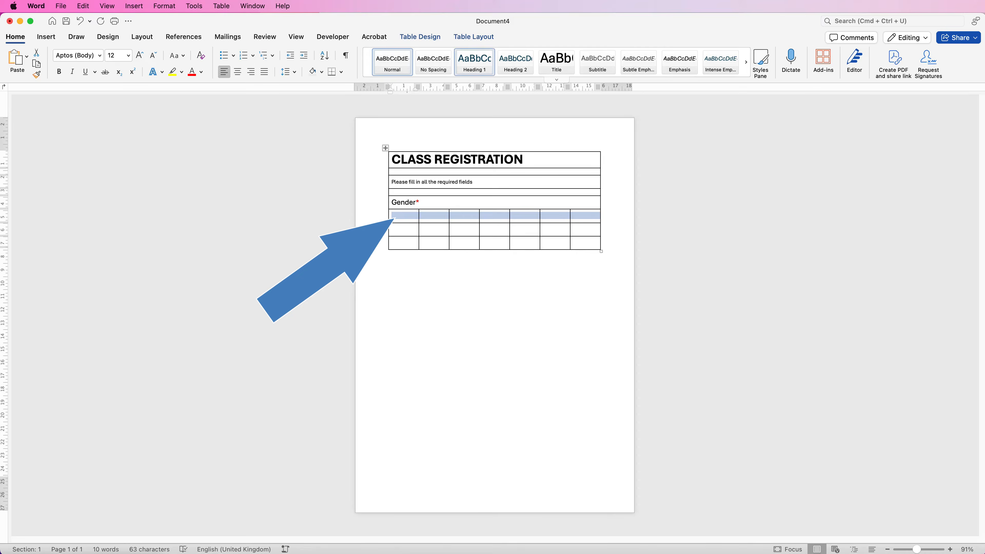
{"action": "left_click", "coordinate": [474, 37]}
{"action": "left_click", "coordinate": [276, 59]}
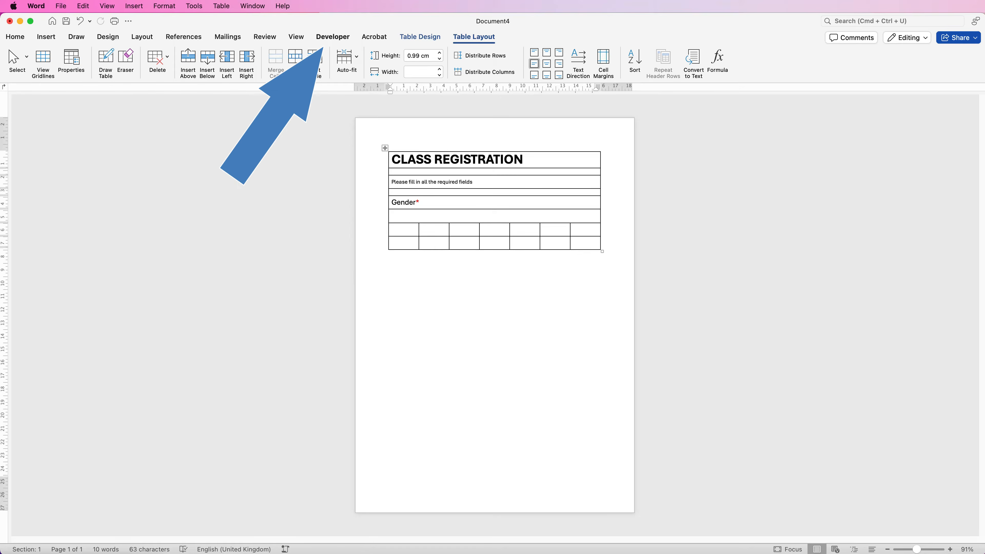
Check in the ribbon customisation preferences that the Developer entry is enabled among the main tabs, and close the preferences.
{"action": "left_click", "coordinate": [332, 37]}
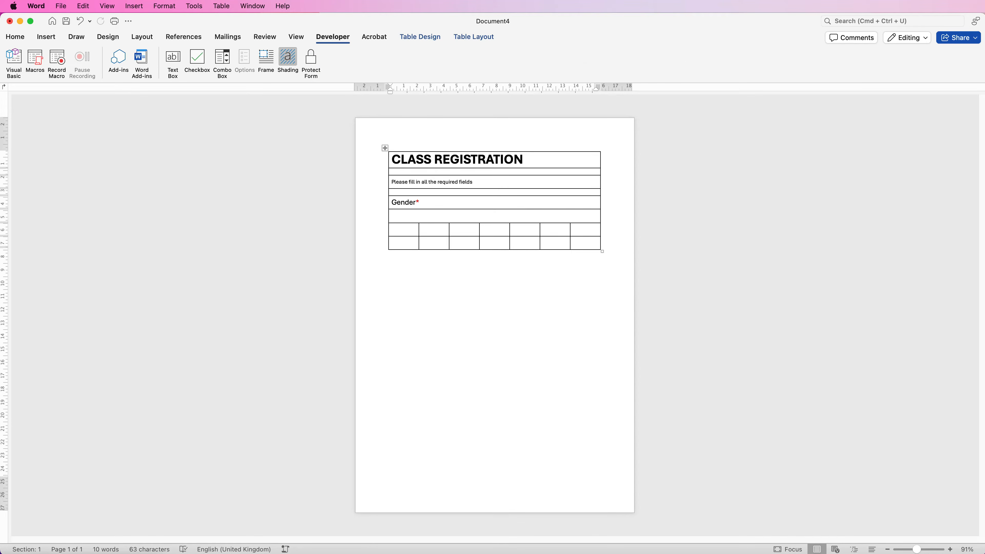
{"action": "left_click", "coordinate": [36, 6]}
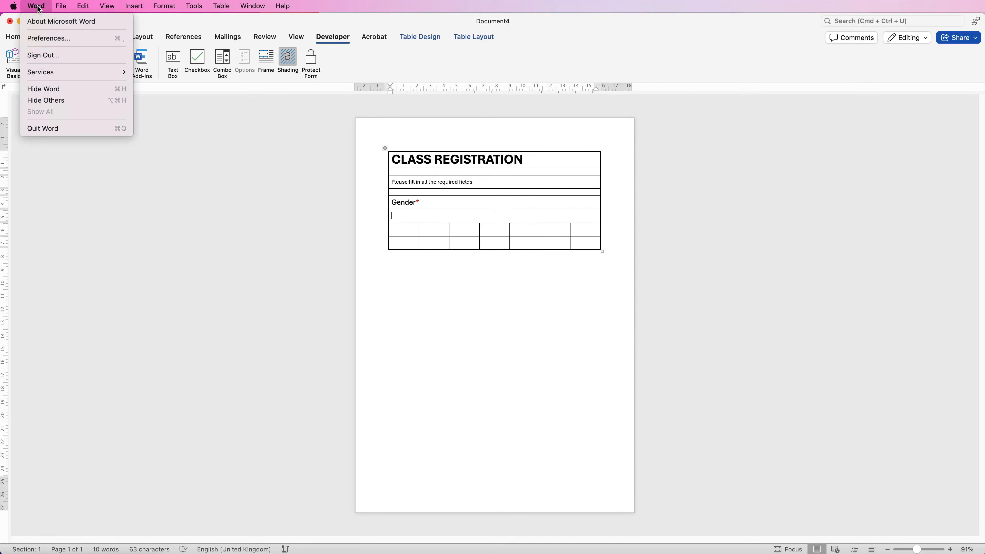
{"action": "left_click", "coordinate": [43, 38]}
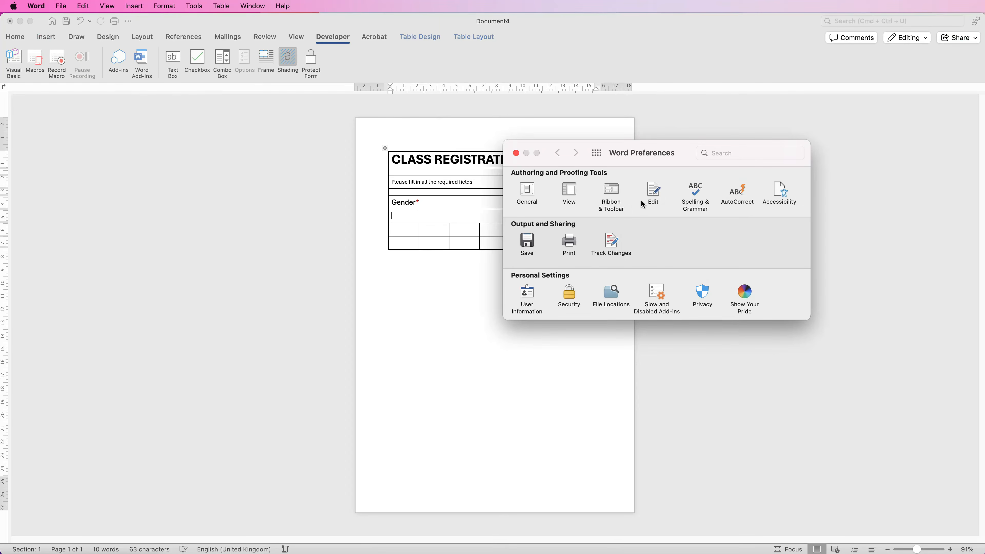
{"action": "left_click", "coordinate": [614, 194]}
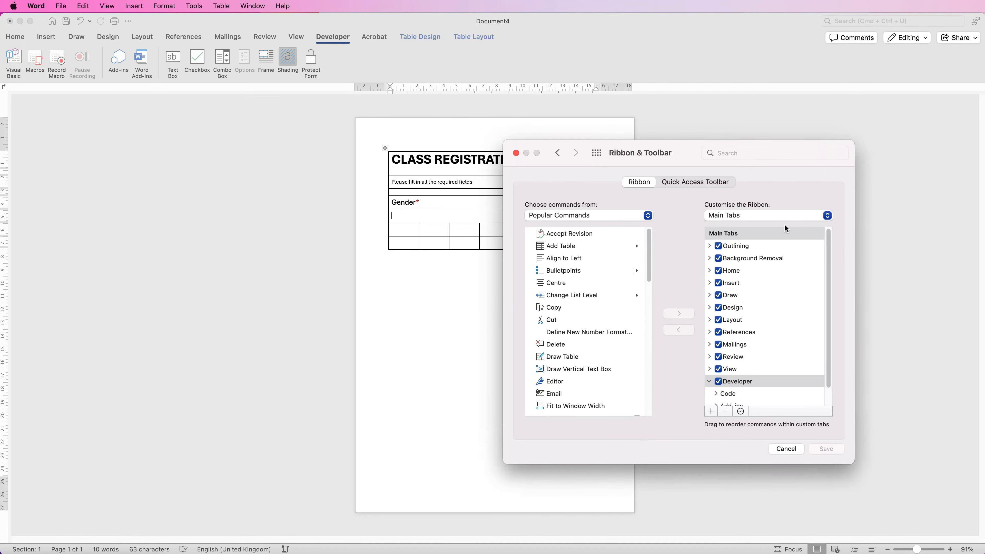
{"action": "scroll", "coordinate": [826, 249], "scroll_direction": "down", "scroll_amount": 2}
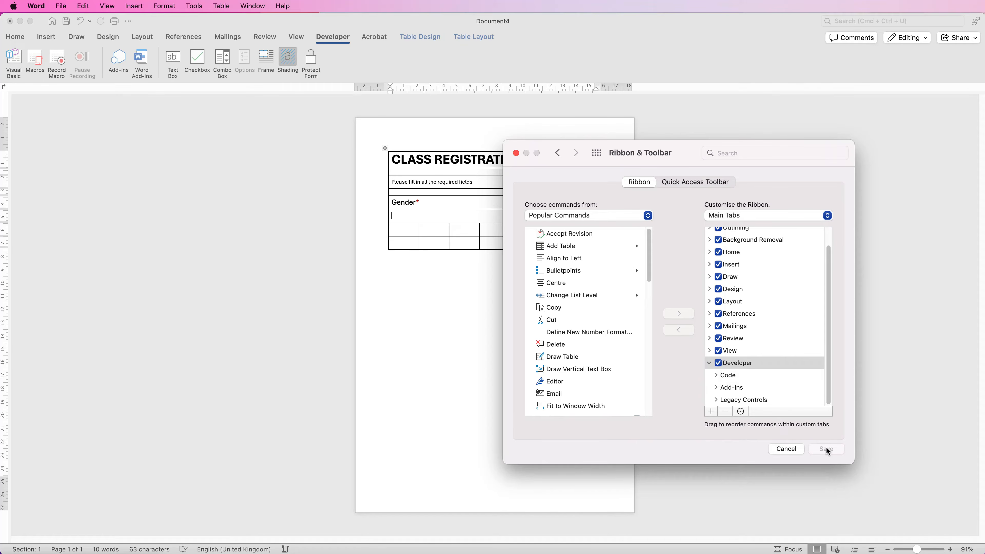
{"action": "left_click", "coordinate": [515, 153]}
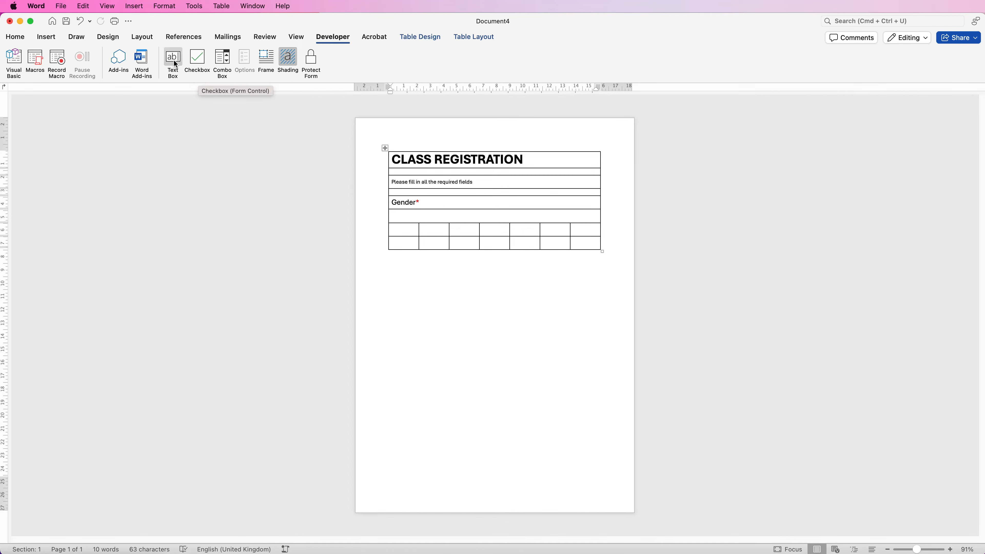
Insert a combo box form field in the row below "Gender*" and add the items "Please select", "Male" and "Female" to it.
{"action": "left_click", "coordinate": [223, 61]}
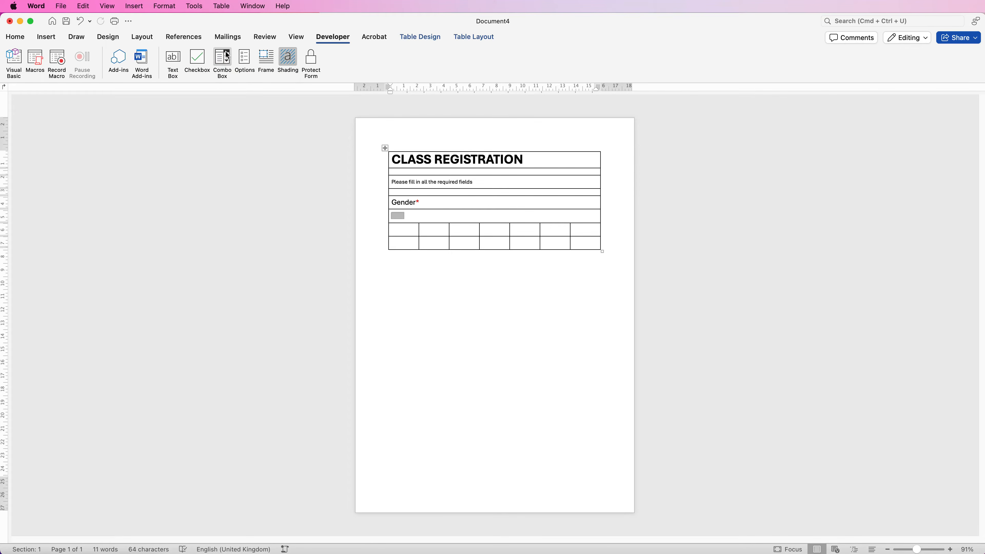
{"action": "right_click", "coordinate": [399, 217]}
{"action": "left_click", "coordinate": [415, 301]}
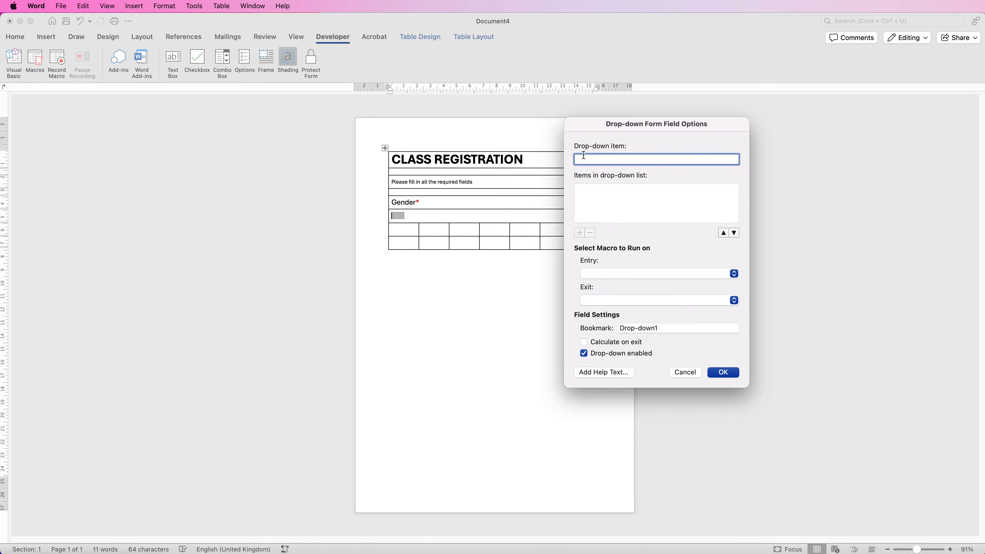
{"action": "type", "text": "Please select"}
{"action": "key", "text": "Return"}
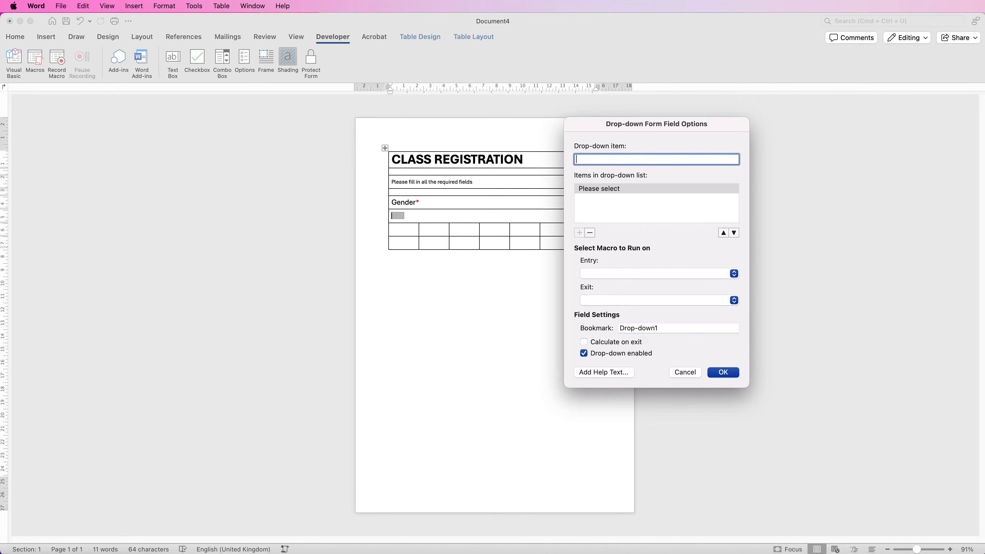
{"action": "type", "text": "Male"}
{"action": "key", "text": "Return"}
{"action": "type", "text": "Fema"}
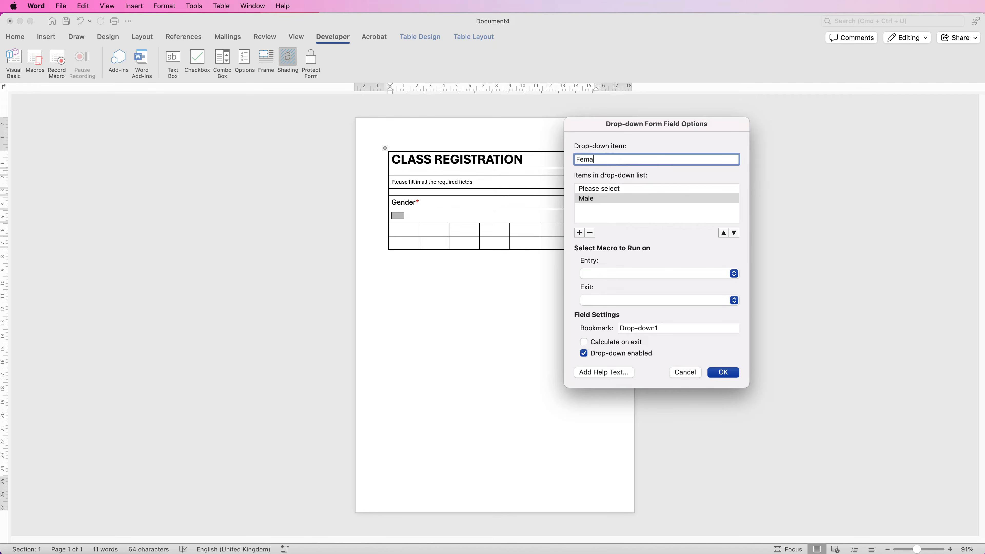
{"action": "key", "text": "Return"}
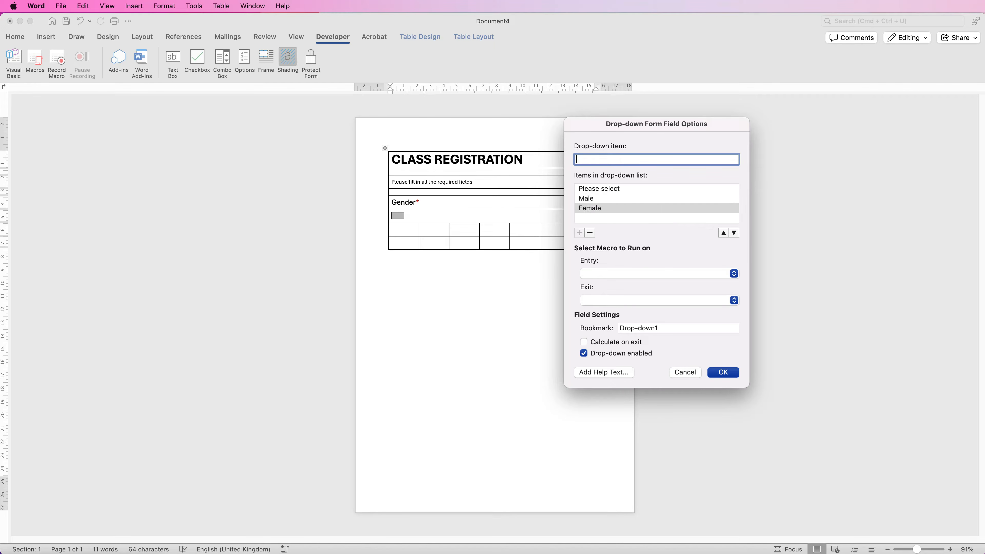
Remove "Please select" from the drop-down items, add it again and move it to the top of the list.
{"action": "left_click", "coordinate": [615, 188]}
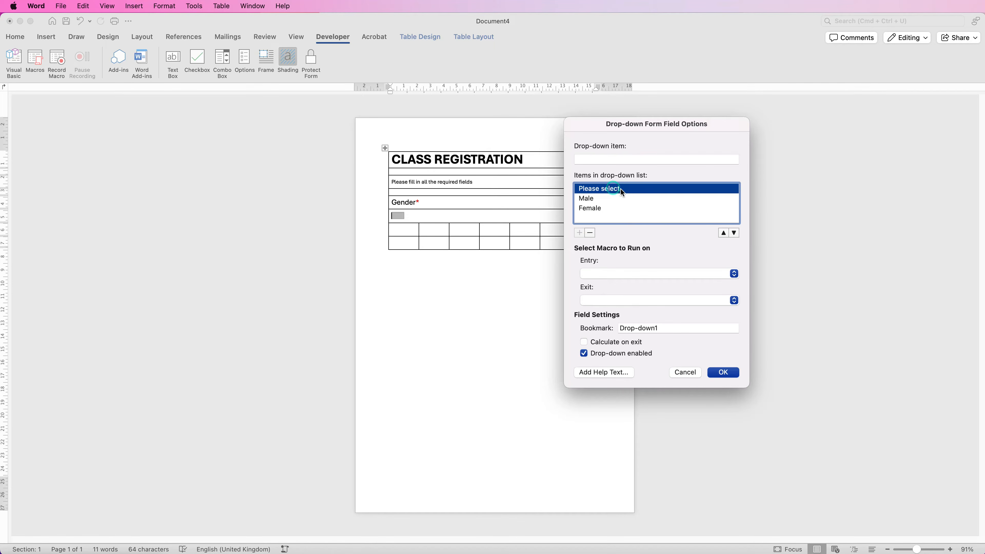
{"action": "left_click", "coordinate": [590, 233]}
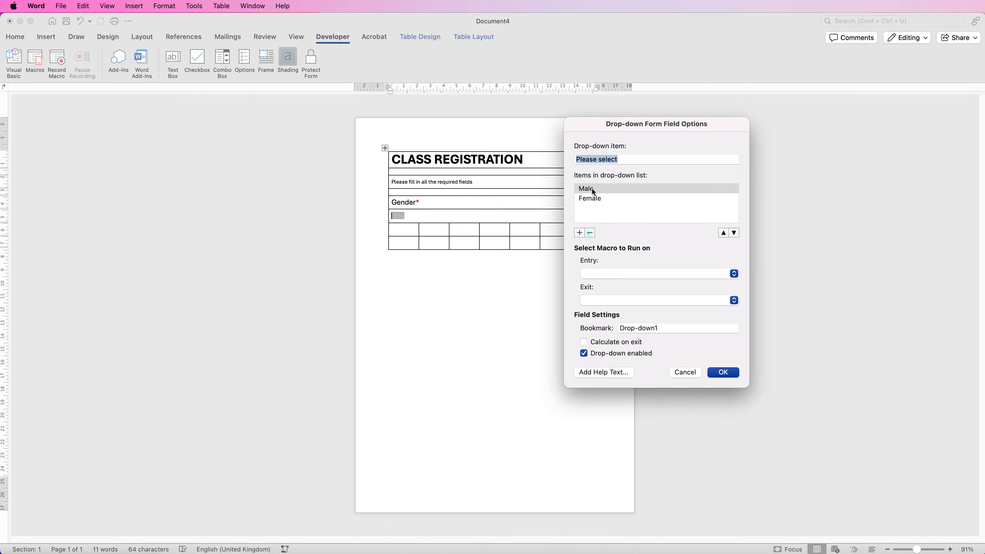
{"action": "left_click", "coordinate": [618, 160]}
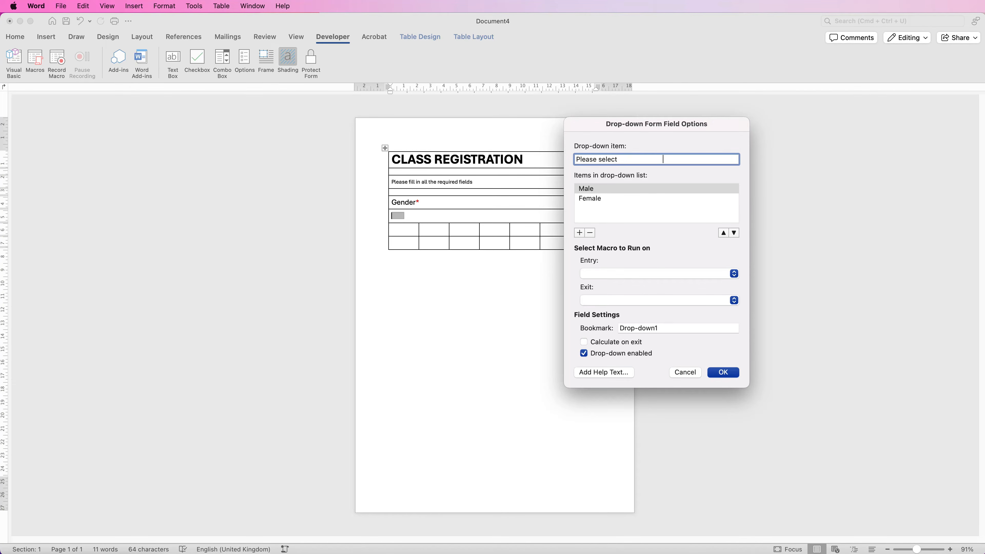
{"action": "left_click", "coordinate": [580, 232]}
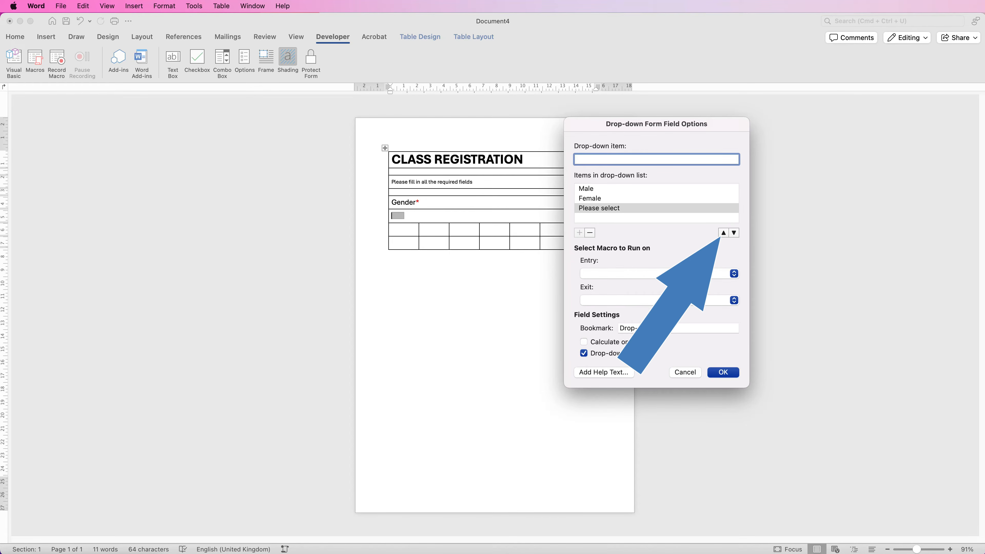
{"action": "left_click", "coordinate": [723, 233]}
{"action": "left_click", "coordinate": [723, 233]}
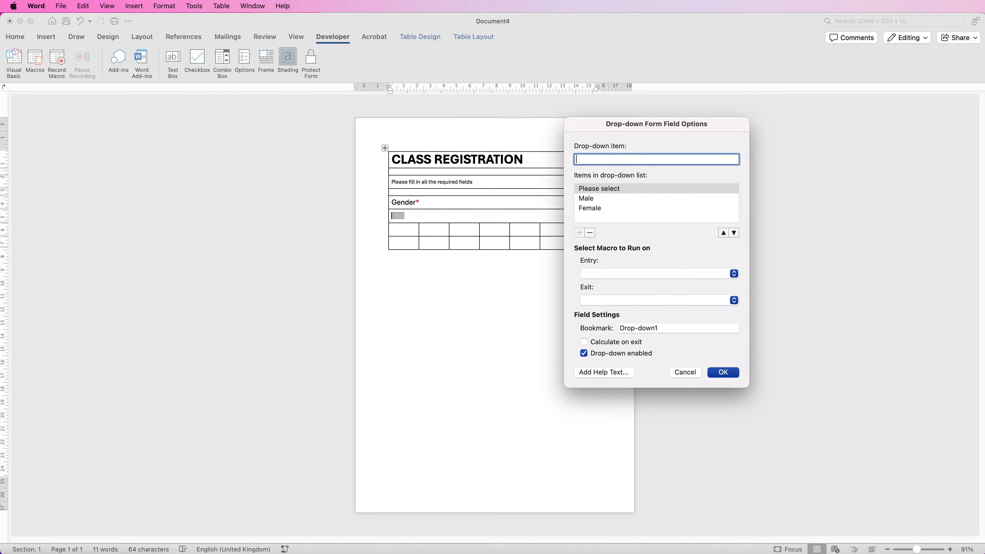
Set the drop-down field's bookmark to "Gender" and apply the field options.
{"action": "left_click_drag", "start_coordinate": [658, 328], "coordinate": [619, 328]}
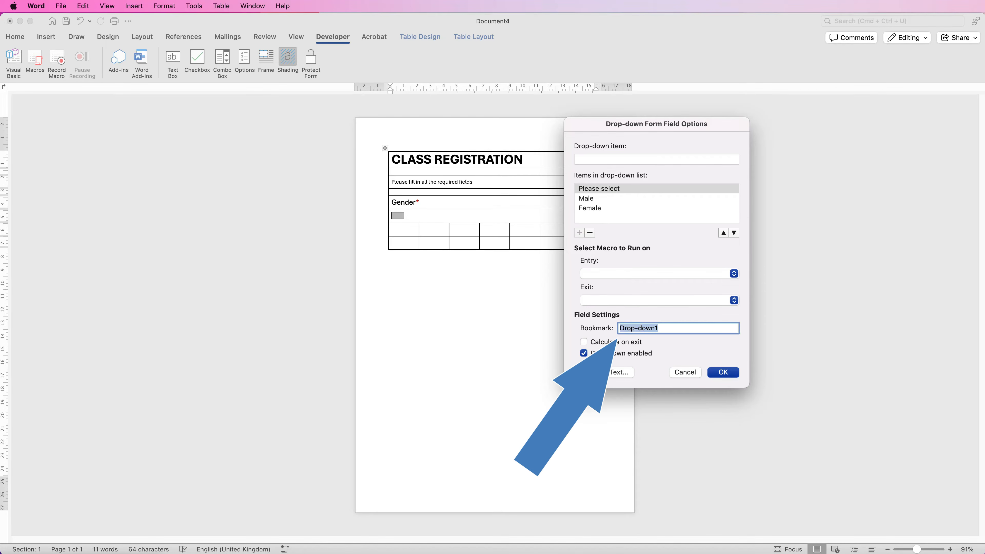
{"action": "type", "text": "Gender"}
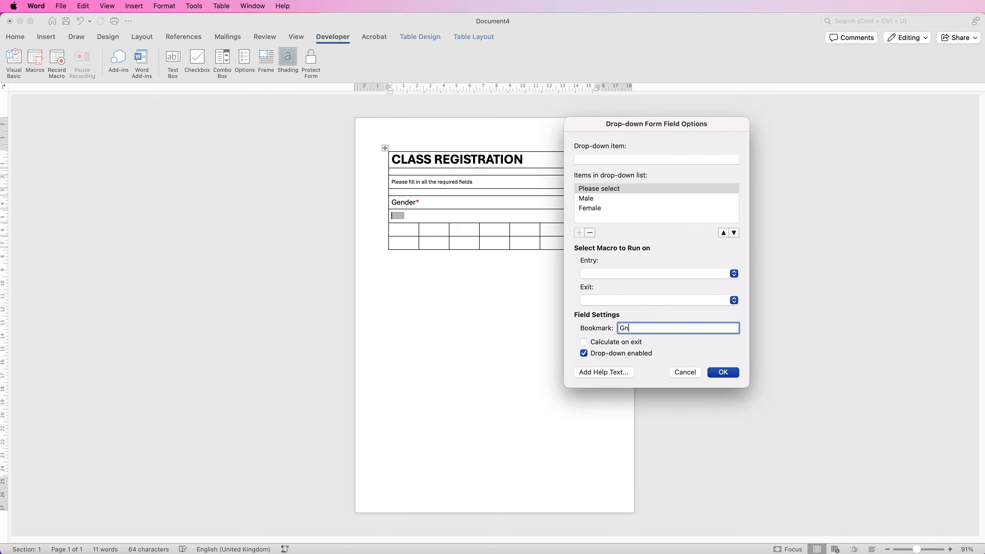
{"action": "left_click", "coordinate": [722, 372]}
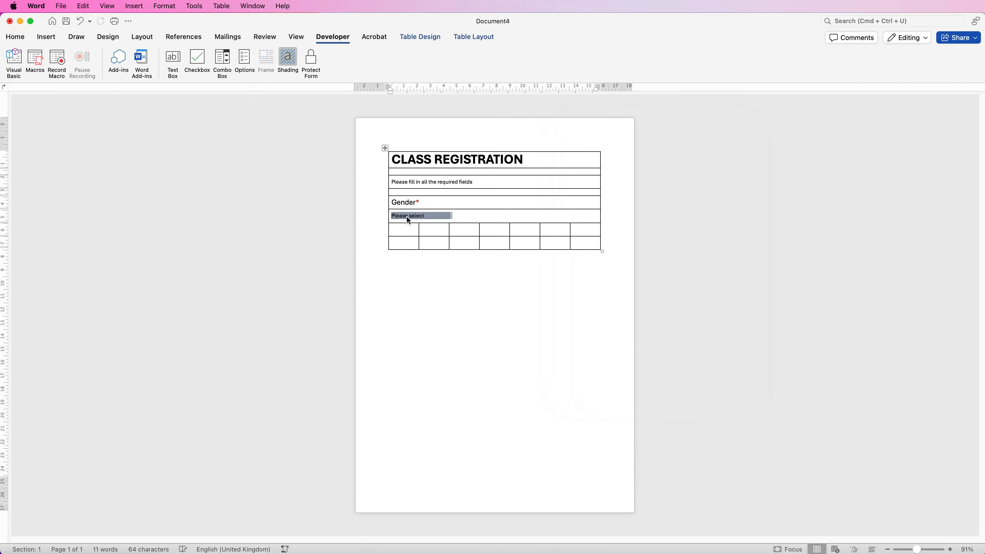
Bring the finished sample form, Document3, alongside for reference, and set the gender drop-down field's font size to 16.
{"action": "left_click", "coordinate": [425, 217]}
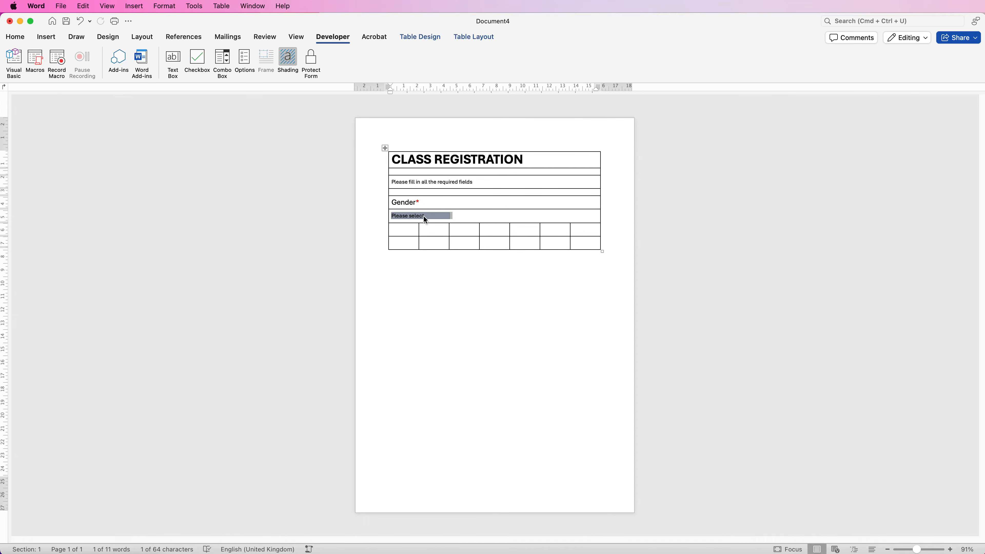
{"action": "key", "text": "super+grave"}
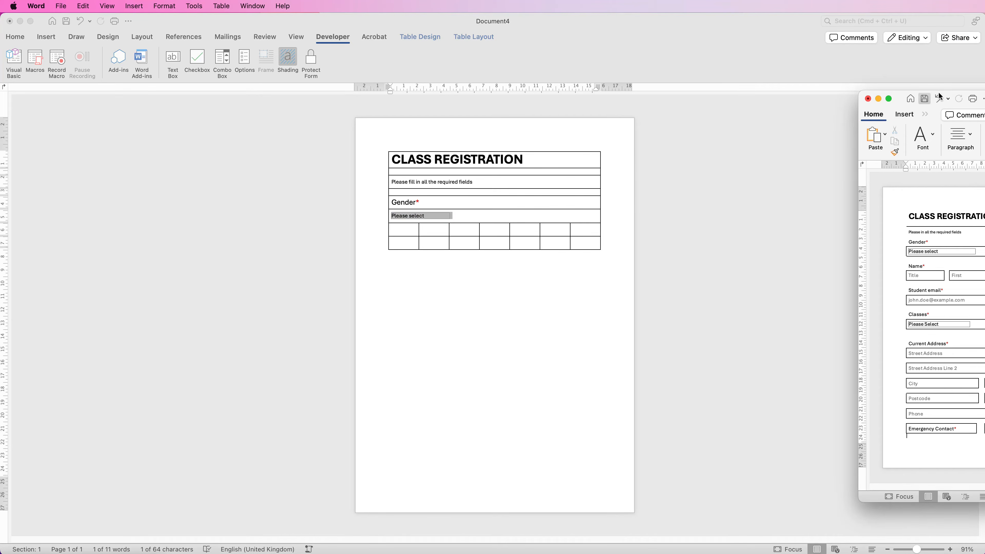
{"action": "left_click_drag", "start_coordinate": [918, 95], "coordinate": [726, 81]}
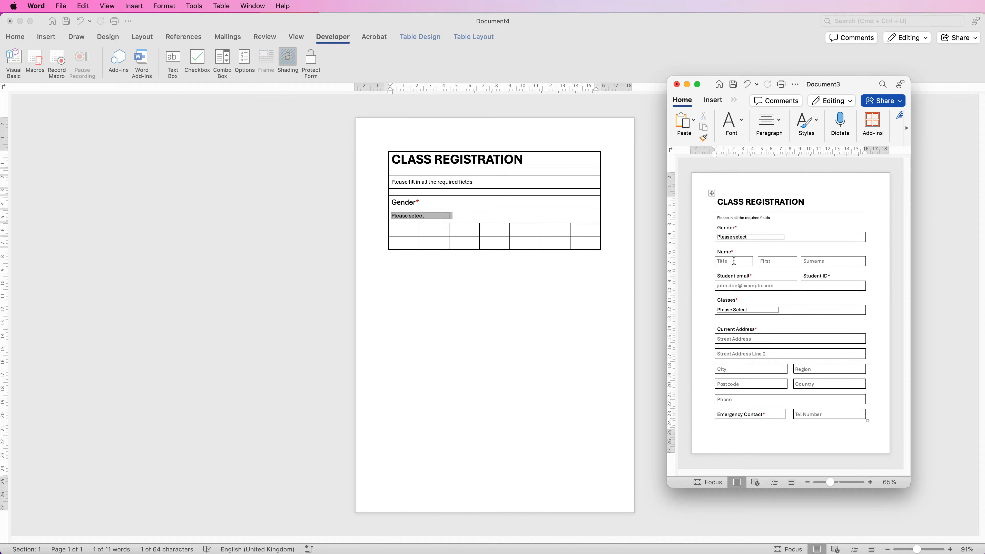
{"action": "left_click", "coordinate": [430, 216]}
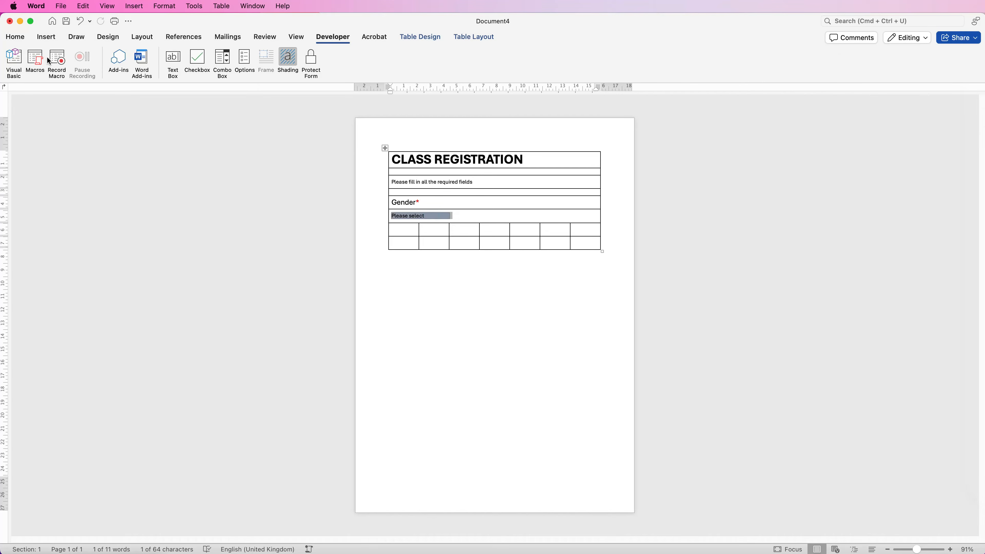
{"action": "left_click", "coordinate": [16, 38]}
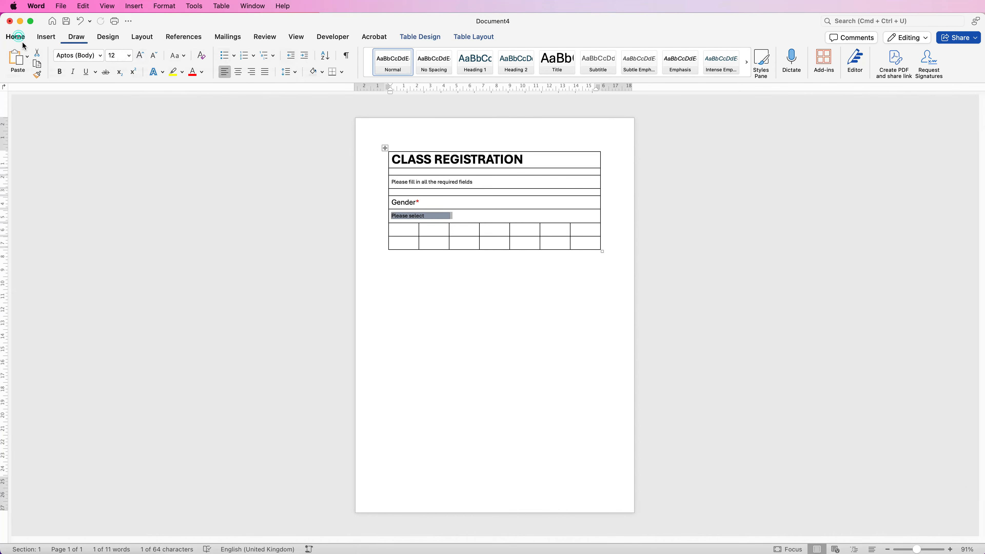
{"action": "left_click", "coordinate": [139, 56]}
{"action": "left_click", "coordinate": [140, 57]}
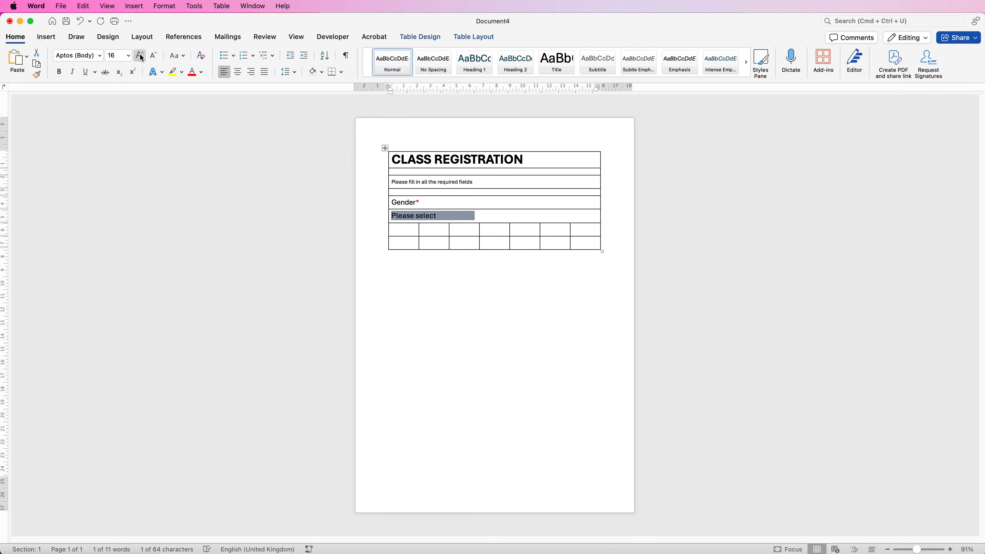
Turn off the grey form field shading for the gender drop-down.
{"action": "left_click", "coordinate": [491, 216]}
{"action": "left_click", "coordinate": [338, 37]}
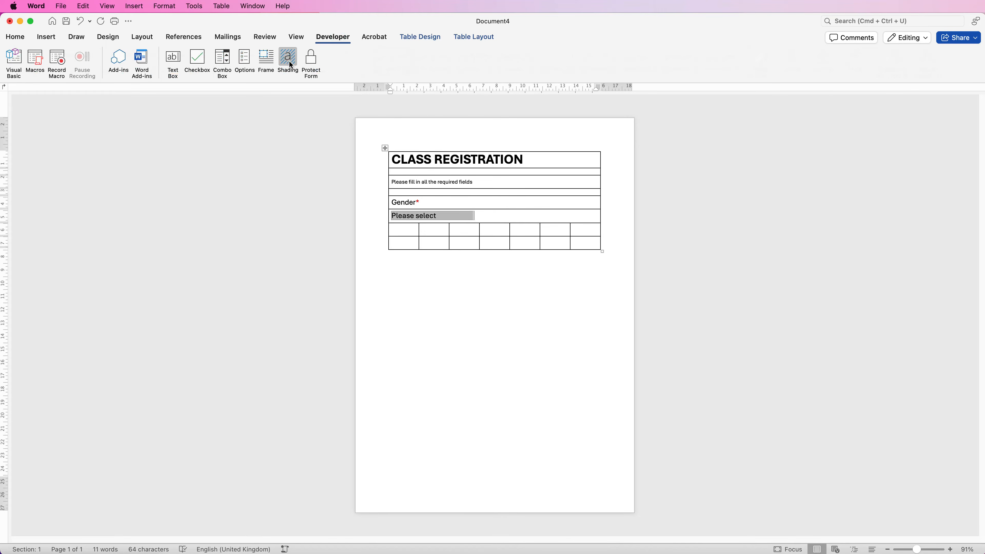
{"action": "left_click", "coordinate": [289, 61]}
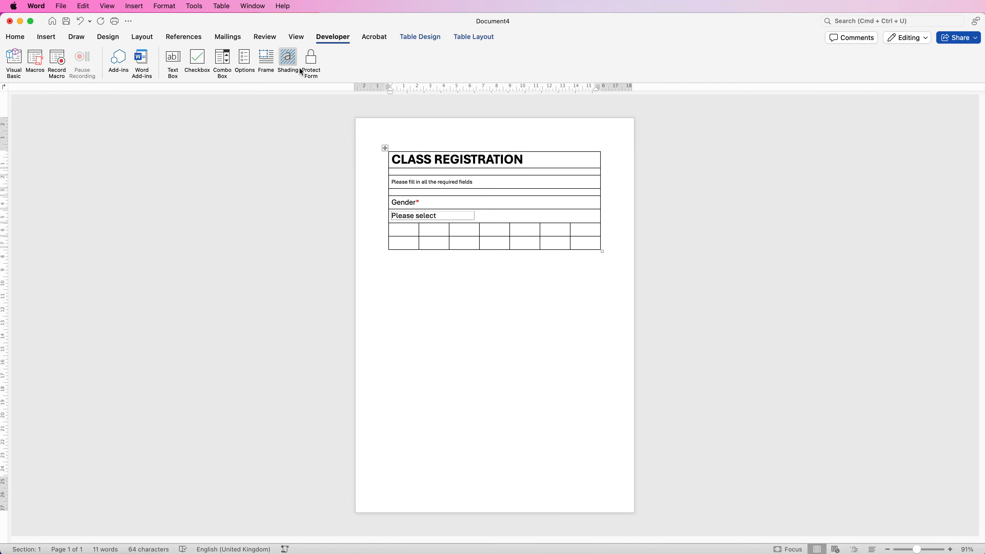
Protect the form to test its locked text and the gender drop-down, and switch the protection off again.
{"action": "left_click", "coordinate": [311, 62]}
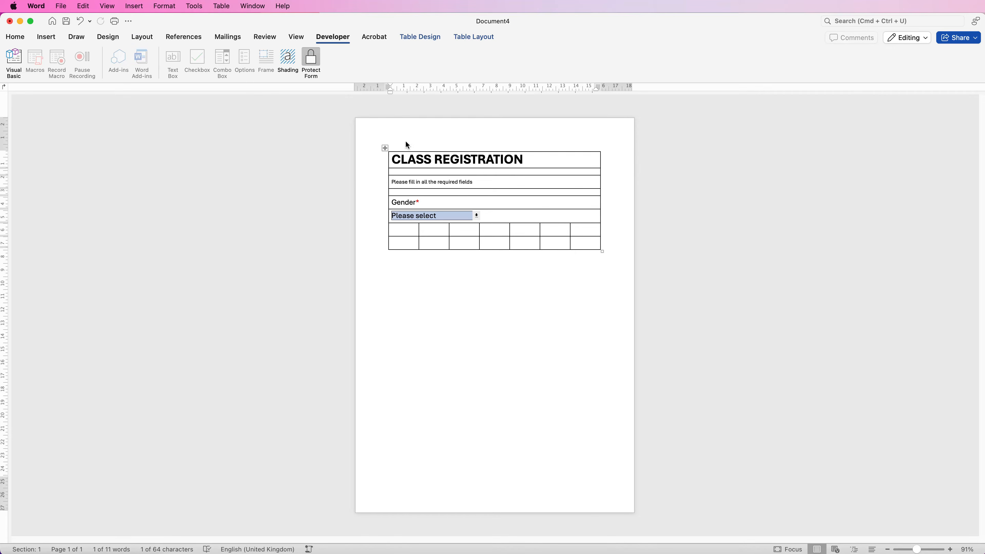
{"action": "left_click", "coordinate": [459, 181]}
{"action": "left_click", "coordinate": [515, 161]}
{"action": "left_click", "coordinate": [413, 182]}
{"action": "left_click", "coordinate": [477, 217]}
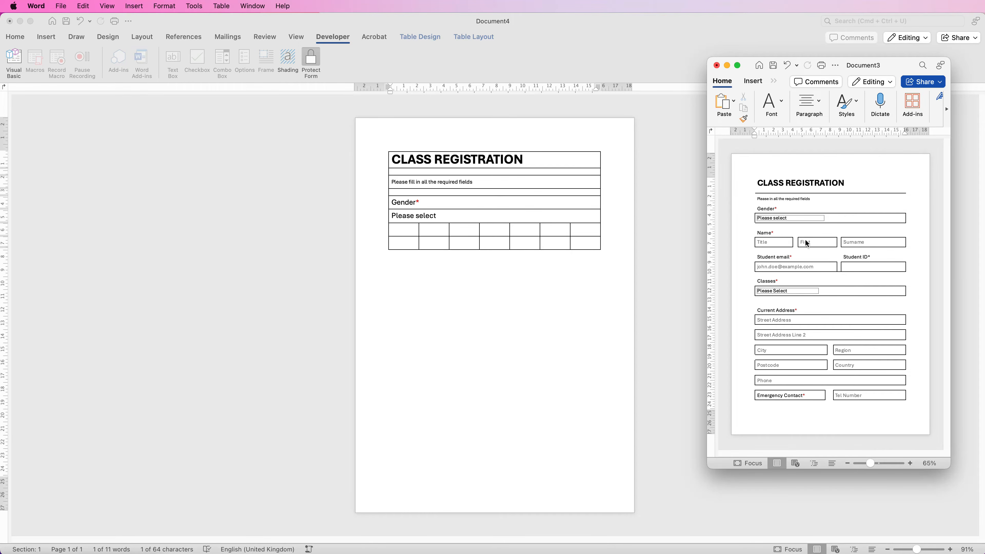
{"action": "left_click_drag", "start_coordinate": [750, 63], "coordinate": [983, 66]}
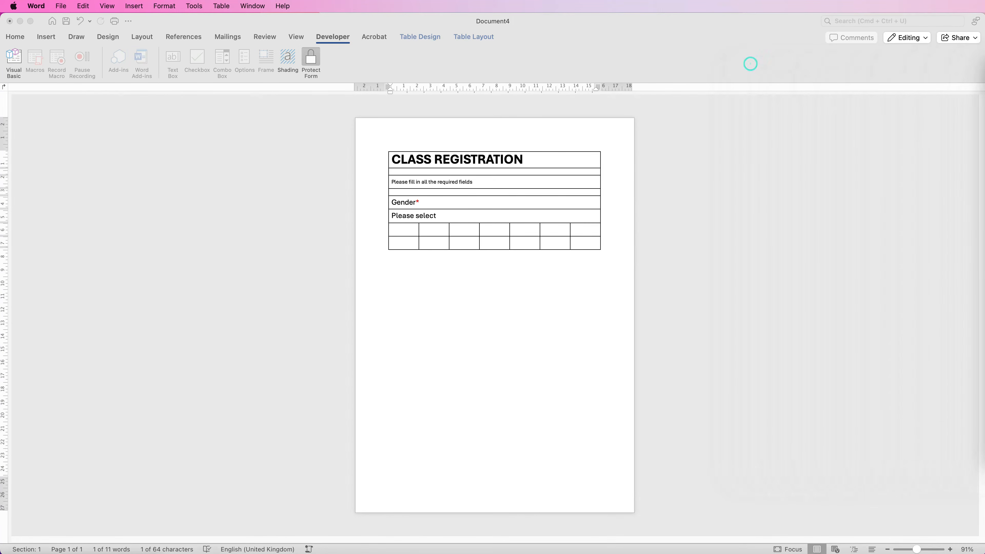
{"action": "left_click", "coordinate": [408, 229]}
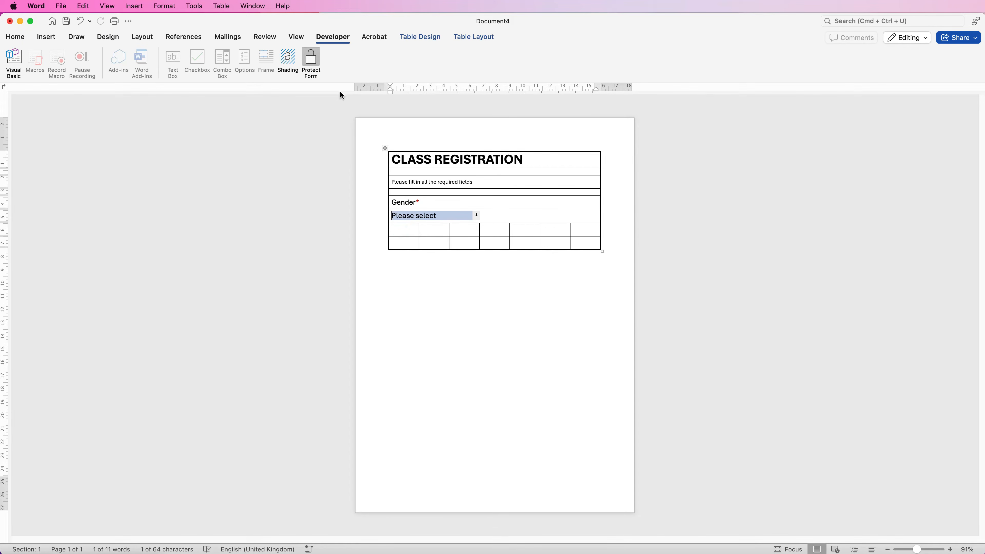
{"action": "left_click", "coordinate": [311, 60]}
Set the height of the row directly below the gender drop-down to 0.5 cm.
{"action": "left_click_drag", "start_coordinate": [408, 232], "coordinate": [582, 232]}
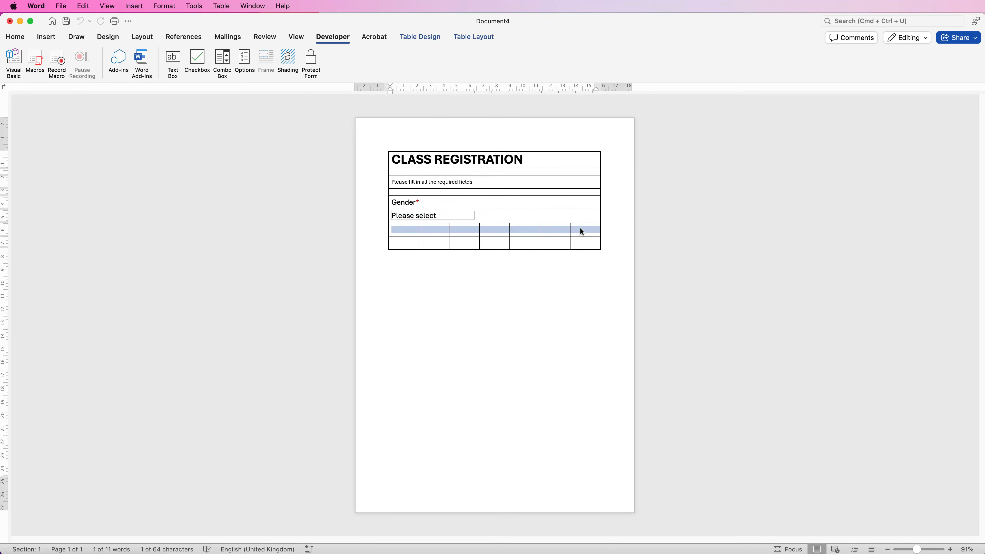
{"action": "left_click", "coordinate": [468, 37]}
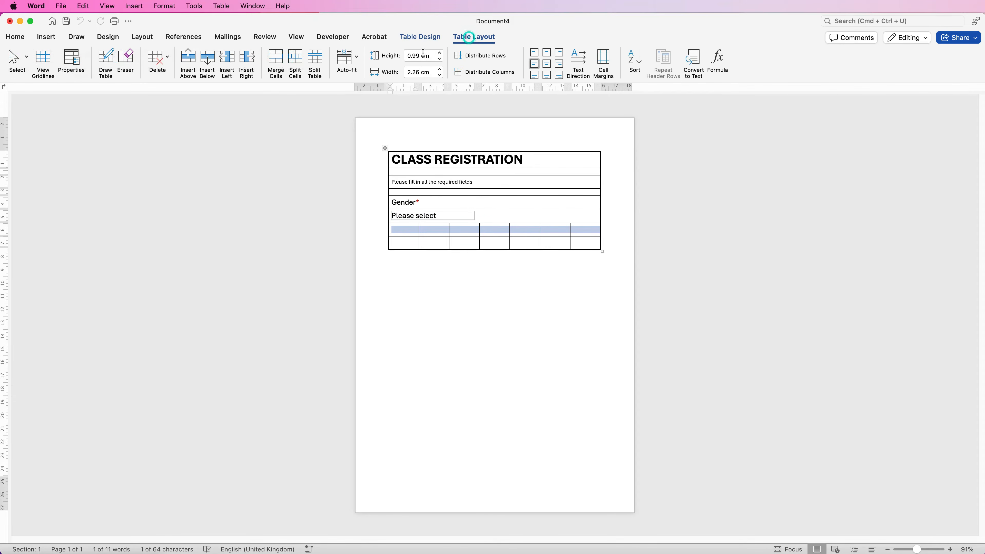
{"action": "left_click", "coordinate": [423, 53]}
{"action": "type", "text": ".5"}
{"action": "key", "text": "Return"}
Insert nine additional rows below the last row of the table.
{"action": "left_click", "coordinate": [400, 237]}
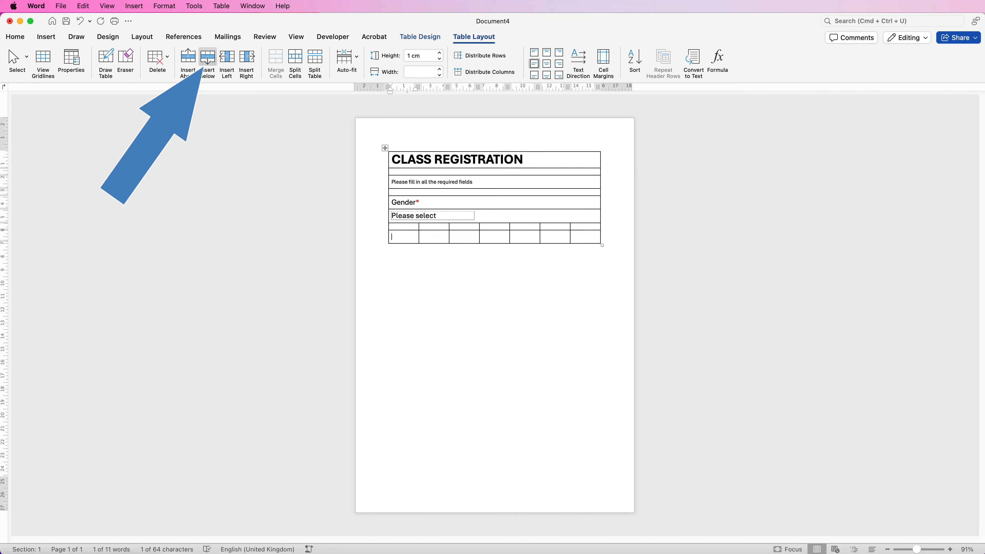
{"action": "left_click", "coordinate": [207, 61]}
{"action": "left_click", "coordinate": [208, 61]}
{"action": "left_click", "coordinate": [207, 61]}
{"action": "left_click", "coordinate": [207, 61]}
{"action": "left_click", "coordinate": [207, 61]}
{"action": "left_click", "coordinate": [208, 62]}
{"action": "left_click", "coordinate": [207, 61]}
{"action": "left_click", "coordinate": [208, 62]}
{"action": "left_click", "coordinate": [208, 62]}
Merge all cells of the 0.5 cm row below the gender drop-down, and do the same for the row beneath it.
{"action": "left_click_drag", "start_coordinate": [403, 226], "coordinate": [585, 226]}
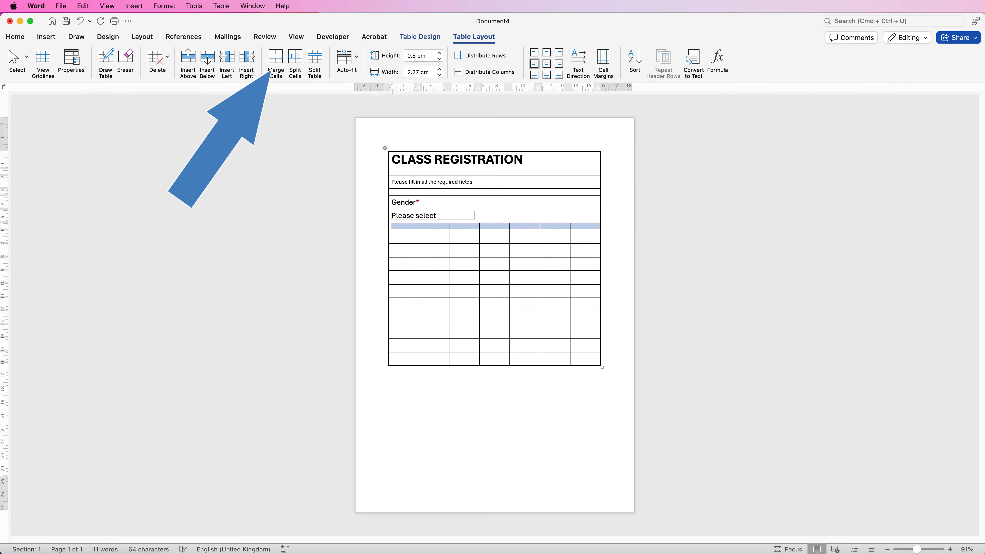
{"action": "left_click", "coordinate": [276, 62]}
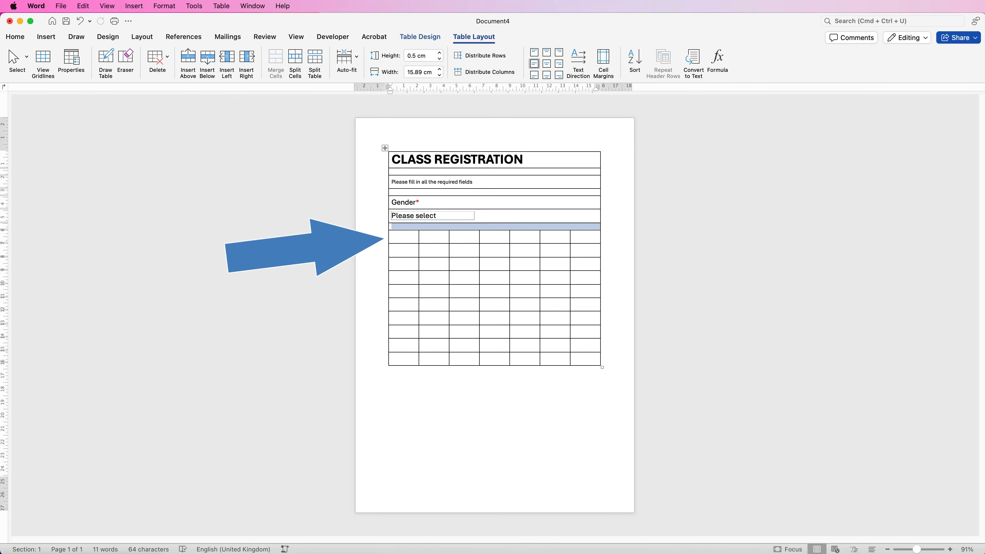
{"action": "left_click", "coordinate": [453, 236]}
{"action": "left_click_drag", "start_coordinate": [434, 236], "coordinate": [403, 236]}
{"action": "left_click_drag", "start_coordinate": [586, 237], "coordinate": [403, 236]}
{"action": "left_click", "coordinate": [276, 63]}
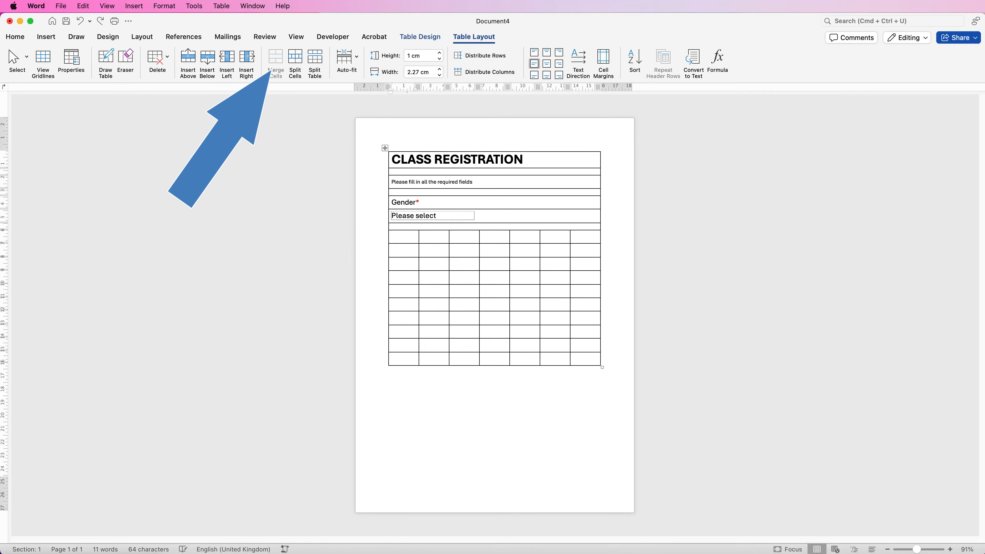
Enter the label "Name*" in the merged 1 cm row at 16 pt and colour its asterisk red.
{"action": "left_click", "coordinate": [392, 237]}
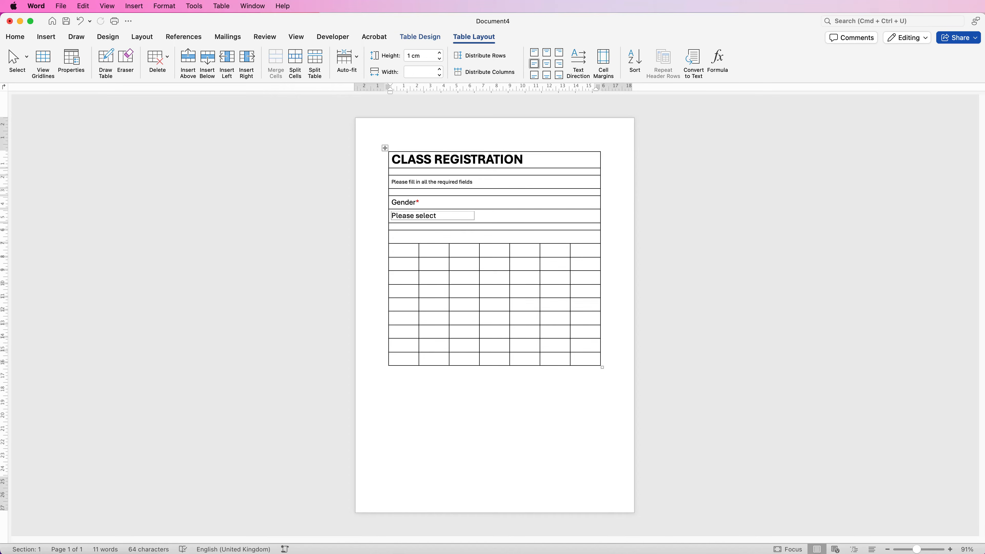
{"action": "type", "text": "Name*"}
{"action": "left_click", "coordinate": [139, 55]}
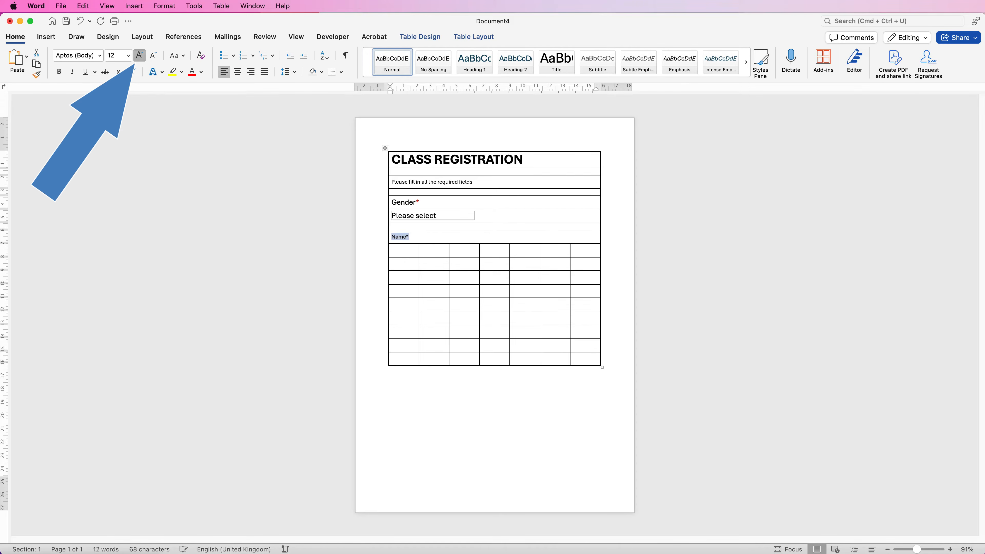
{"action": "left_click", "coordinate": [139, 55]}
{"action": "left_click", "coordinate": [415, 237]}
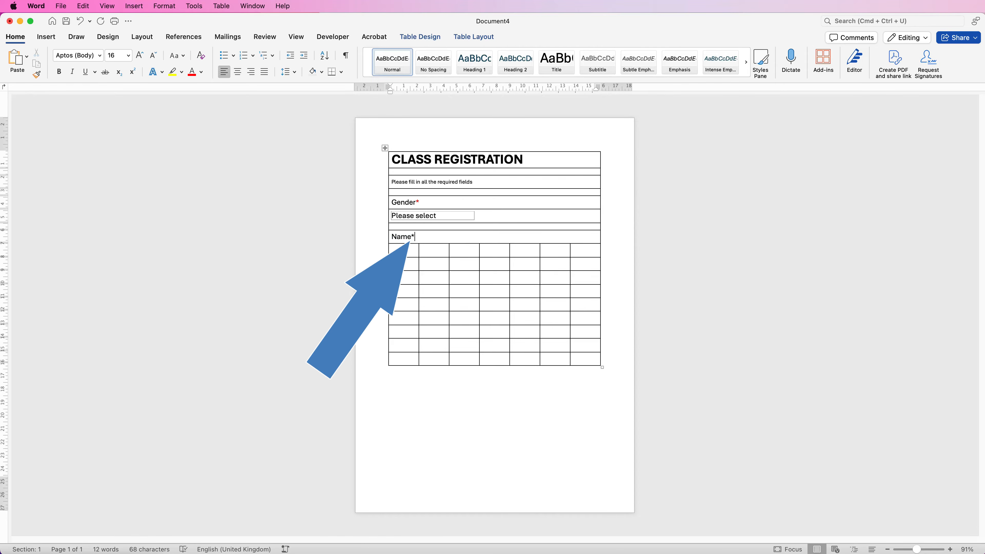
{"action": "key", "text": "shift+Left"}
{"action": "left_click", "coordinate": [191, 72]}
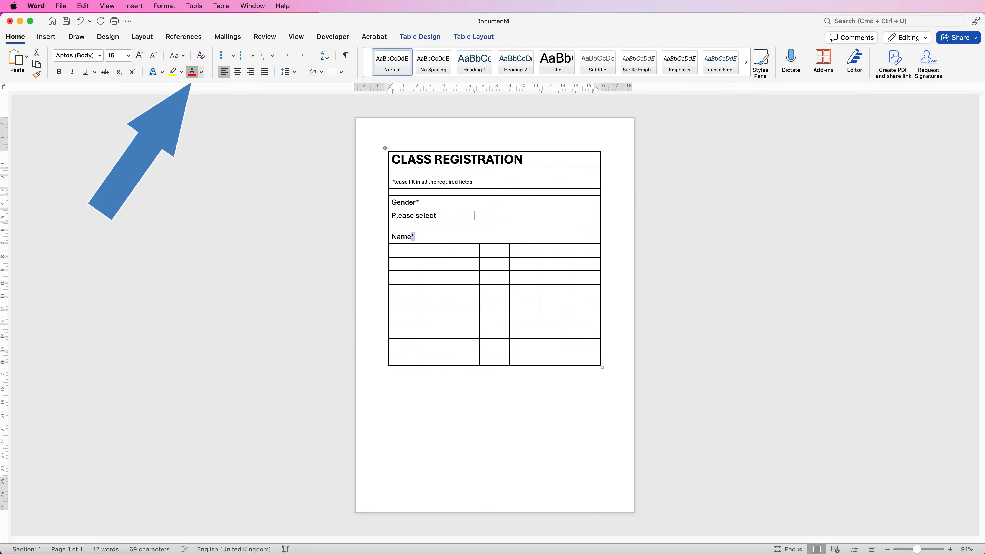
Merge the first two cells of the row below the Name label.
{"action": "left_click", "coordinate": [392, 250]}
{"action": "left_click_drag", "start_coordinate": [392, 251], "coordinate": [433, 251]}
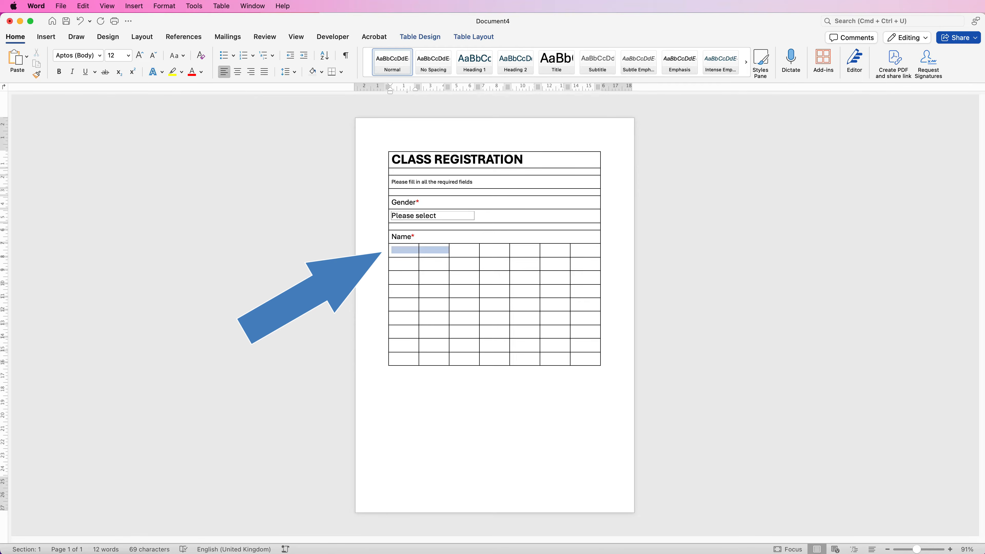
{"action": "left_click", "coordinate": [473, 37]}
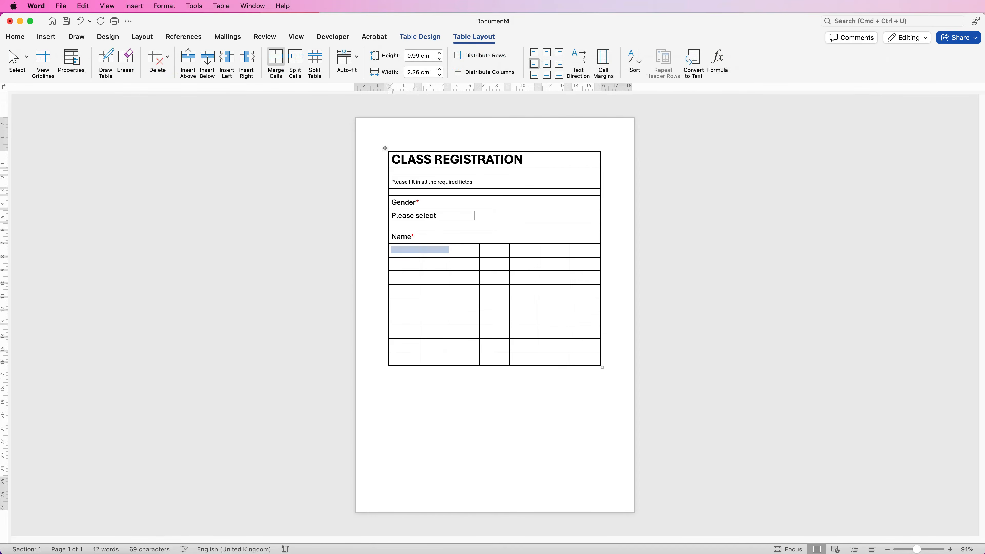
{"action": "left_click", "coordinate": [275, 62]}
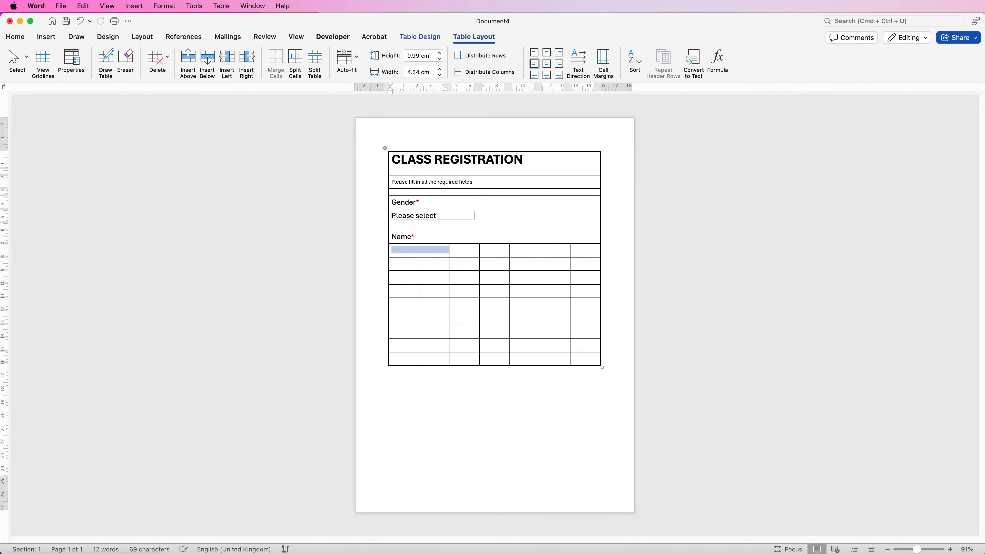
Insert a text form field in the merged cell below Name, turn on field shading, and set its default text to "Title".
{"action": "left_click", "coordinate": [333, 36]}
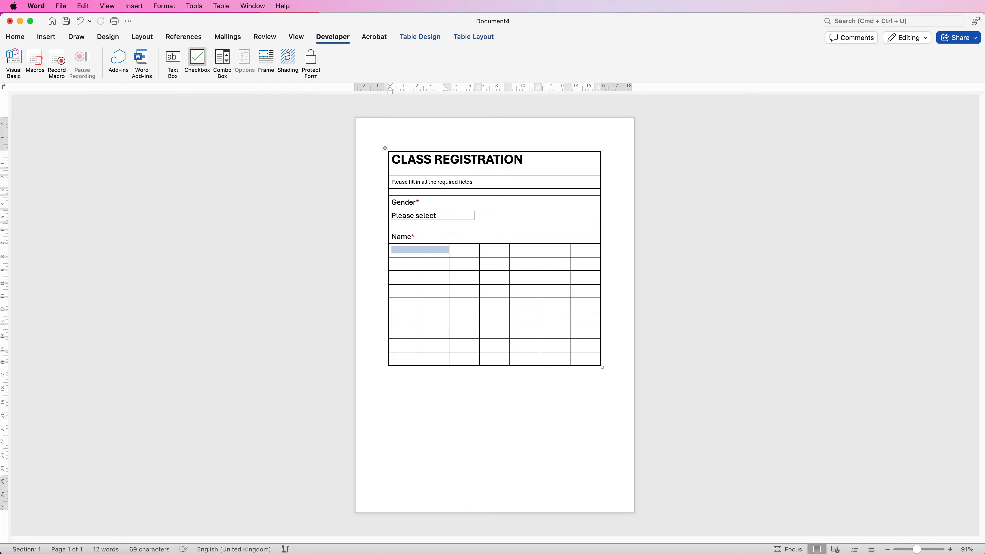
{"action": "left_click", "coordinate": [173, 57]}
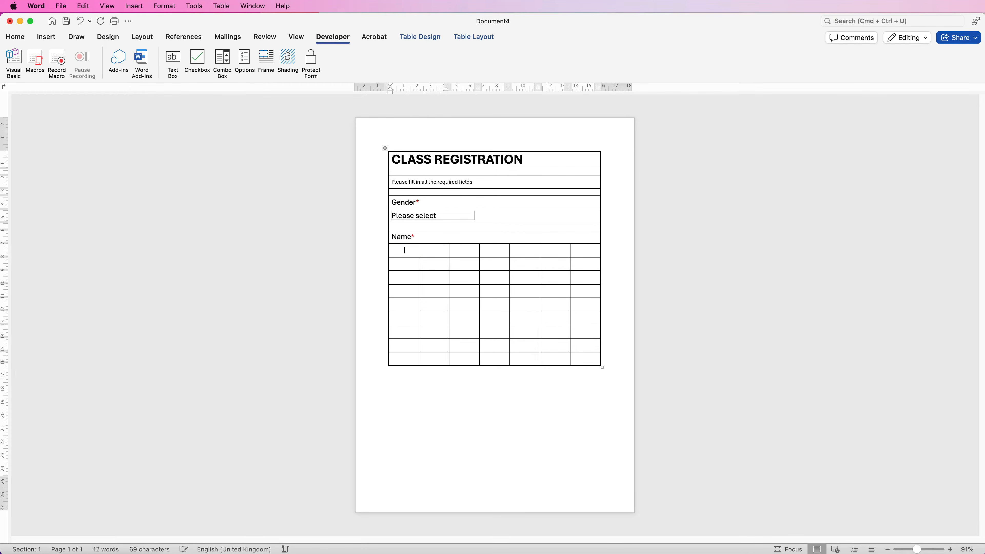
{"action": "left_click", "coordinate": [288, 57]}
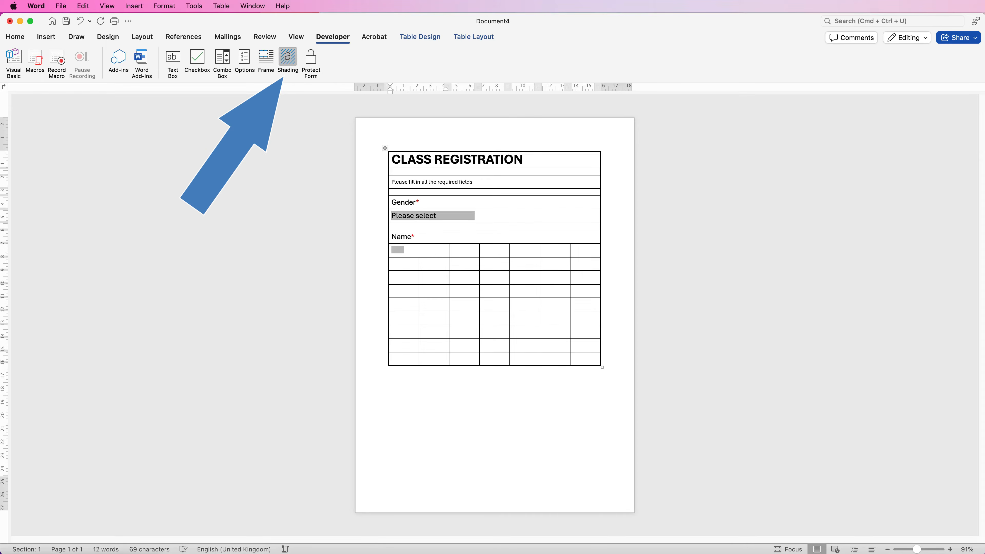
{"action": "right_click", "coordinate": [399, 248]}
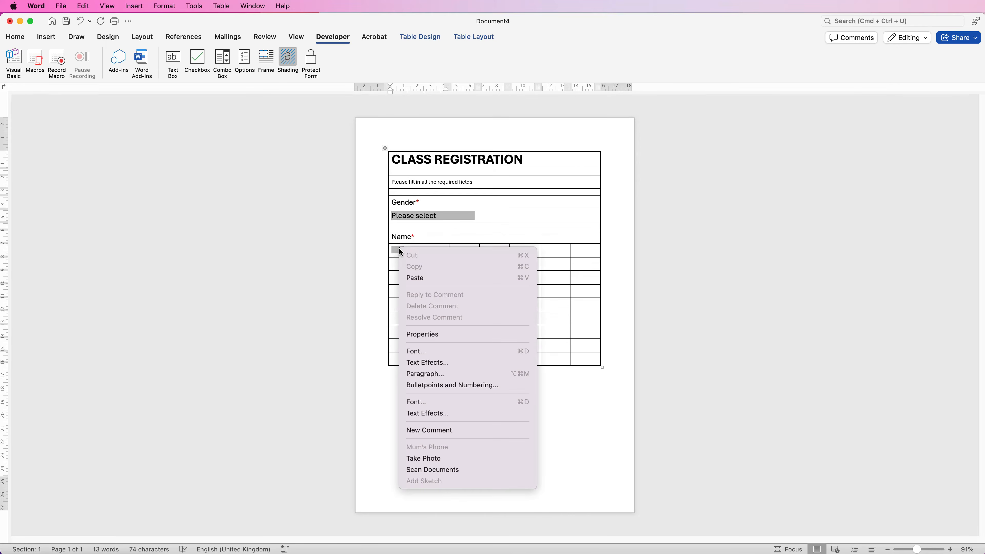
{"action": "left_click", "coordinate": [426, 333]}
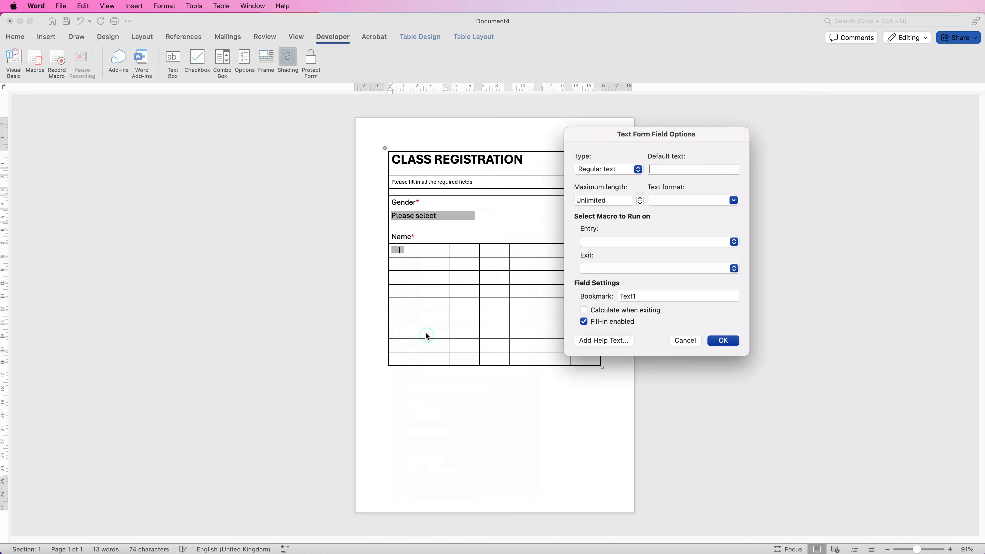
{"action": "left_click", "coordinate": [657, 168]}
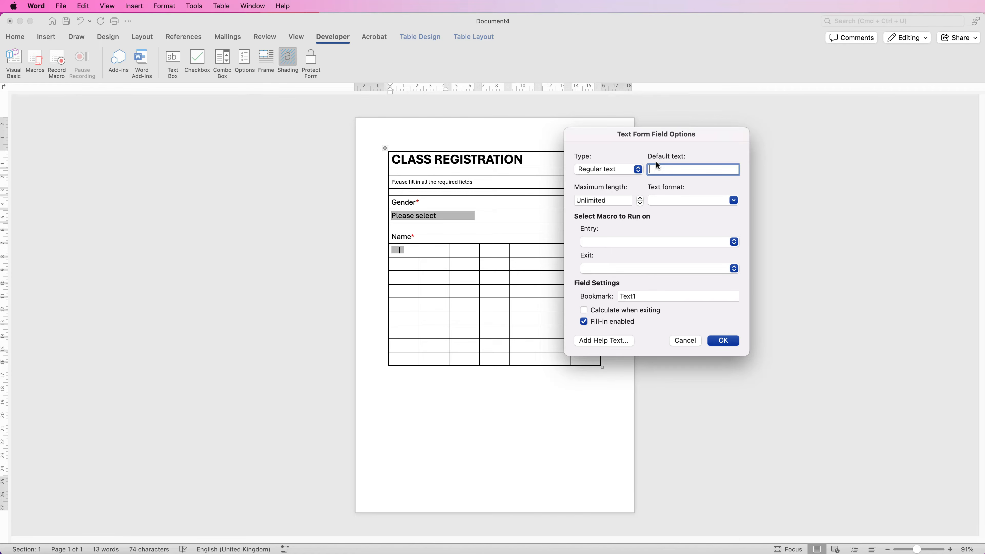
{"action": "type", "text": "Title"}
{"action": "left_click", "coordinate": [722, 341]}
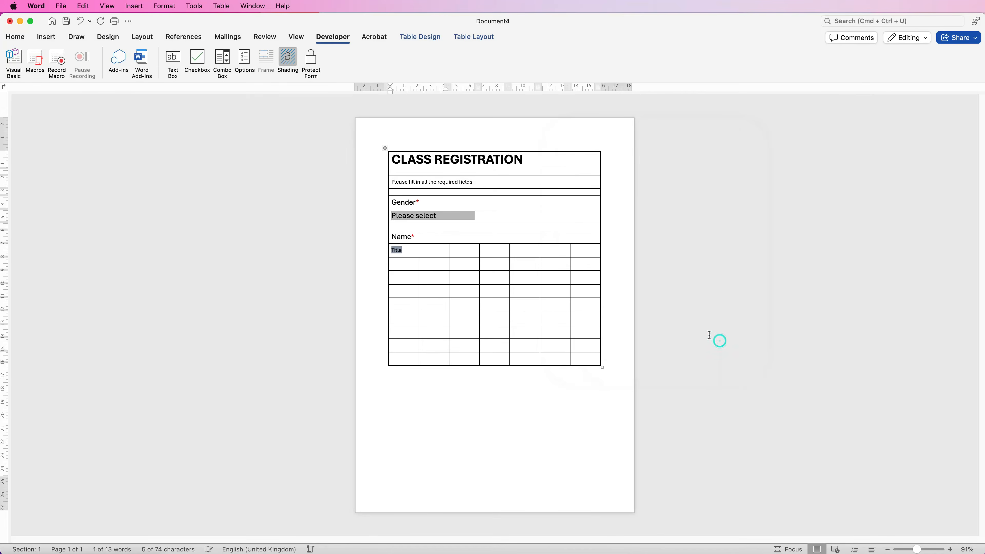
Format the Title field's text at 16 pt in grey.
{"action": "left_click", "coordinate": [16, 37]}
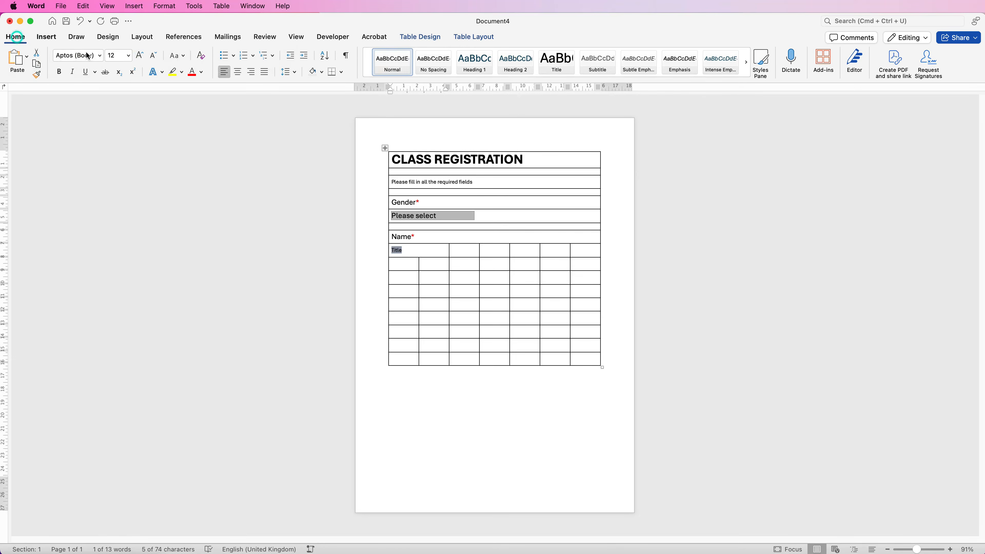
{"action": "left_click", "coordinate": [140, 57]}
{"action": "left_click", "coordinate": [200, 72]}
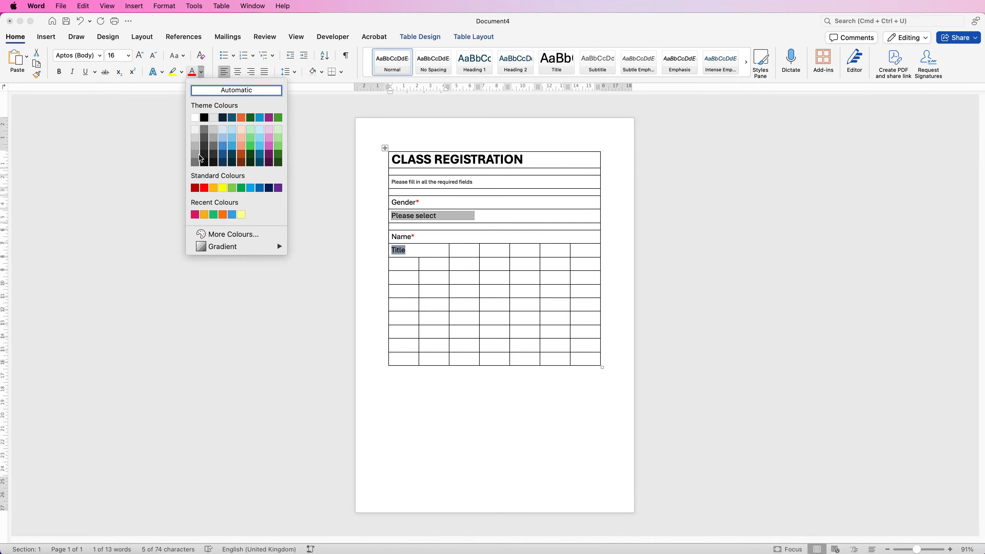
{"action": "left_click", "coordinate": [193, 162]}
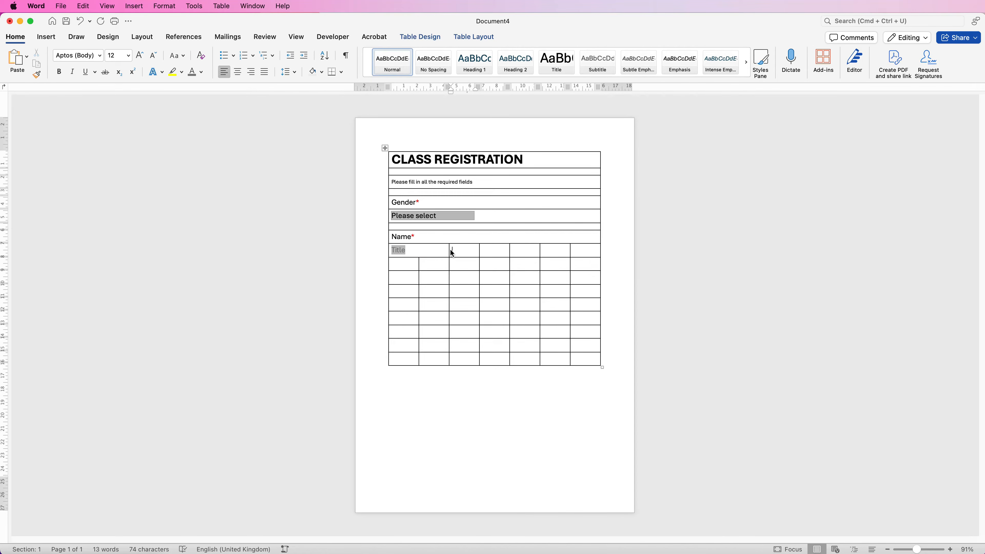
Narrow the cell after Title and the cell after the middle name cell into slim spacers, affecting only this row.
{"action": "left_click_drag", "start_coordinate": [484, 250], "coordinate": [478, 249]}
{"action": "left_click_drag", "start_coordinate": [478, 249], "coordinate": [455, 252]}
{"action": "left_click", "coordinate": [484, 250]}
{"action": "left_click", "coordinate": [532, 250]}
{"action": "left_click", "coordinate": [540, 249]}
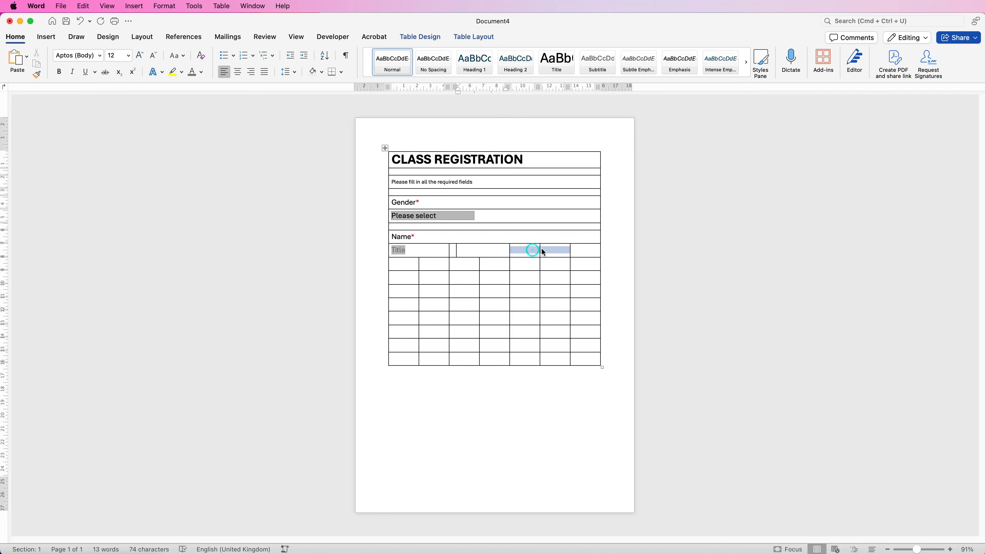
{"action": "left_click_drag", "start_coordinate": [538, 248], "coordinate": [516, 253]}
Merge the last two cells of the Title row into one wide cell.
{"action": "left_click", "coordinate": [577, 249], "text": "shift"}
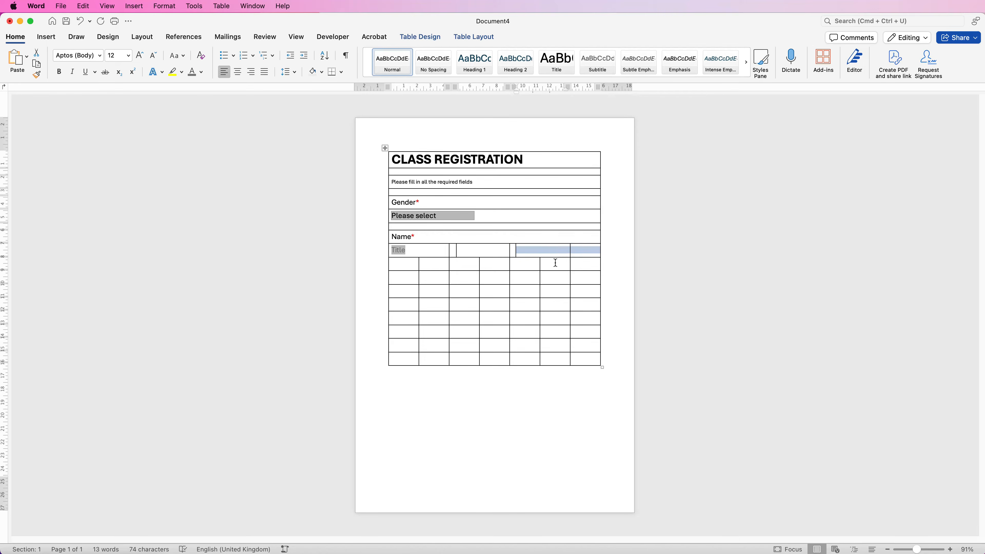
{"action": "left_click", "coordinate": [470, 37]}
{"action": "left_click", "coordinate": [277, 64]}
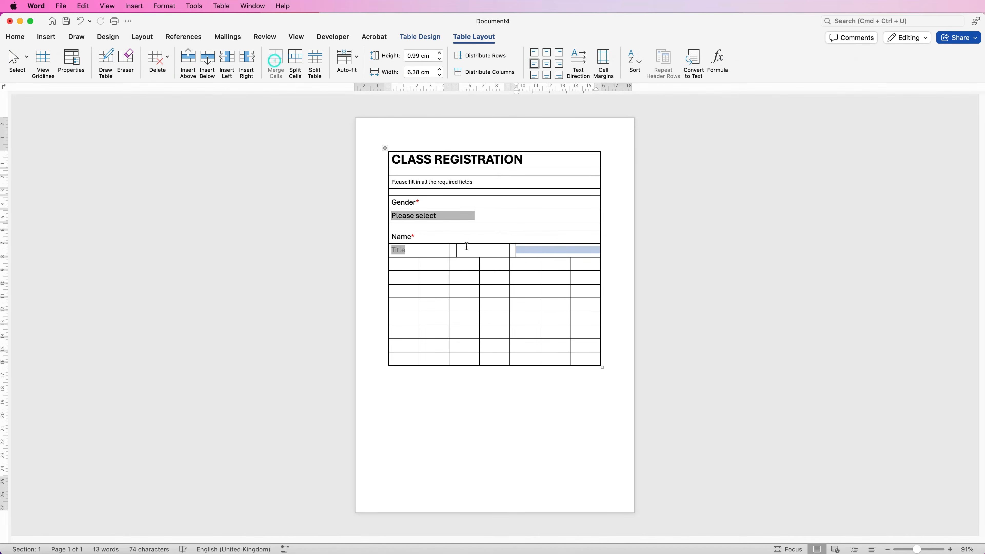
Insert a text form field in the middle cell and another in the last cell of the Title row.
{"action": "left_click", "coordinate": [476, 252]}
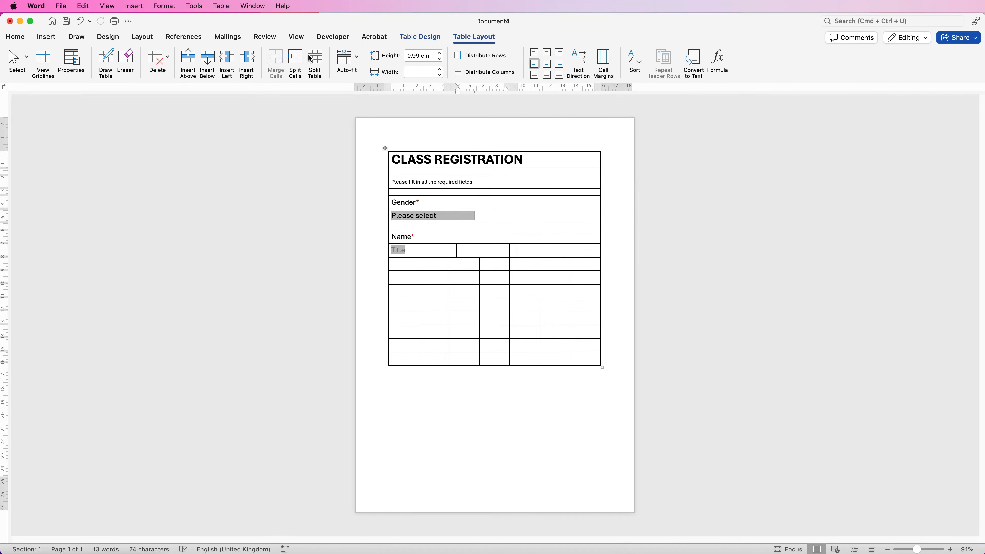
{"action": "left_click", "coordinate": [333, 38]}
{"action": "left_click", "coordinate": [172, 59]}
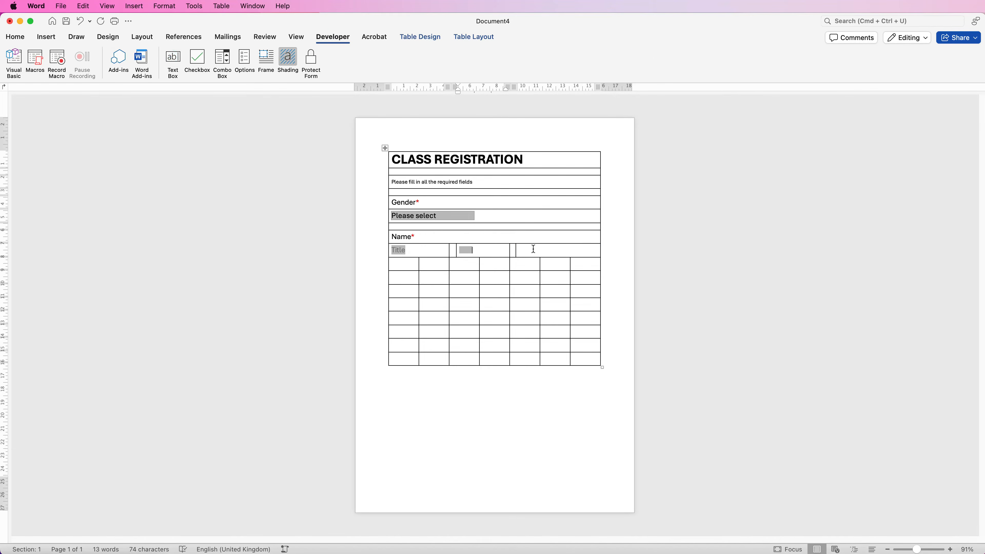
{"action": "left_click", "coordinate": [535, 252]}
{"action": "left_click", "coordinate": [177, 62]}
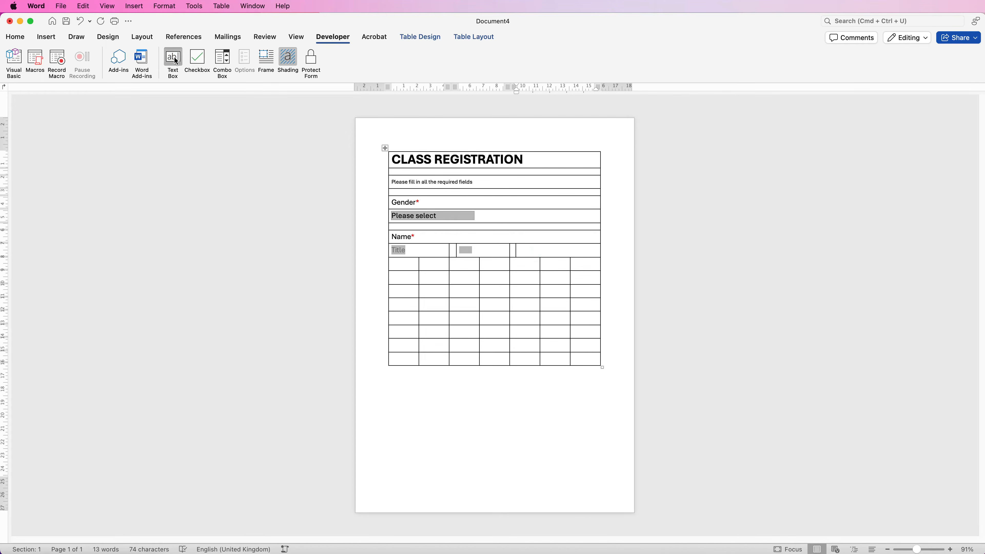
Set the middle field's default text to "First" and format it in the same 16 pt grey as Title.
{"action": "right_click", "coordinate": [467, 251]}
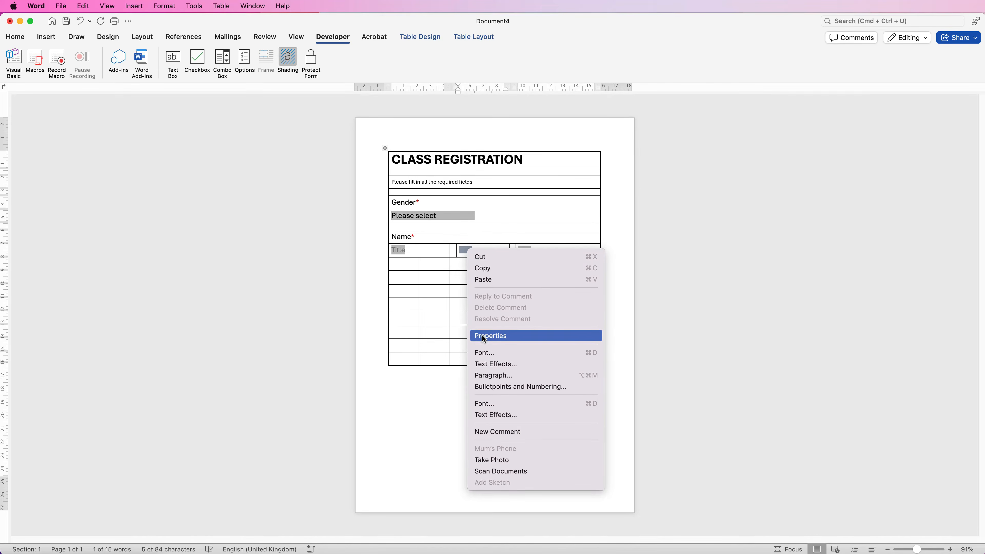
{"action": "left_click", "coordinate": [482, 335]}
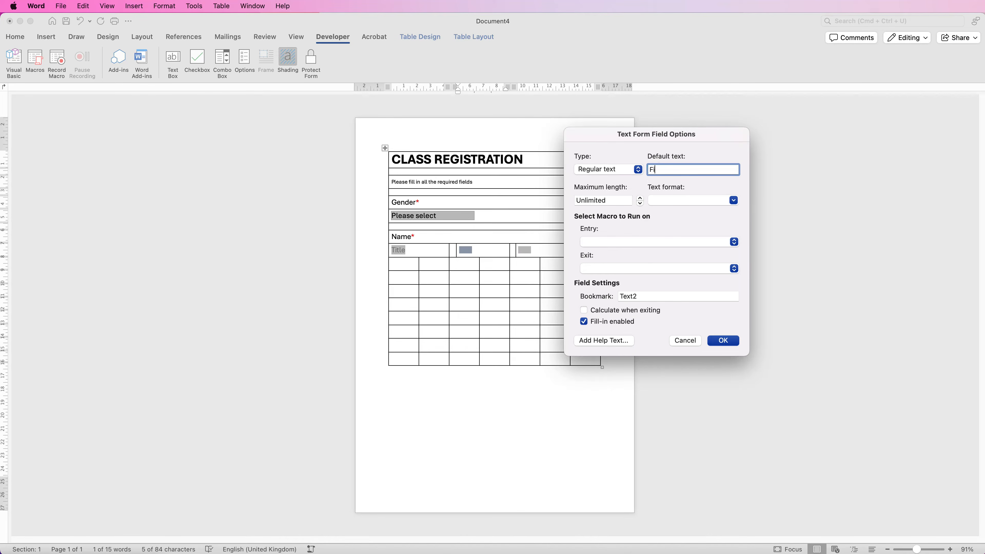
{"action": "left_click", "coordinate": [722, 341]}
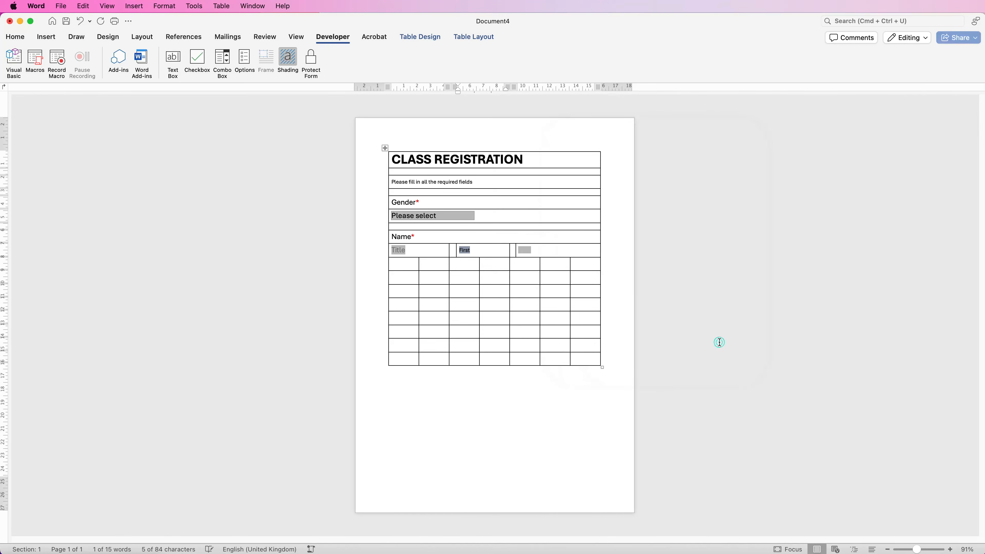
{"action": "left_click", "coordinate": [18, 38]}
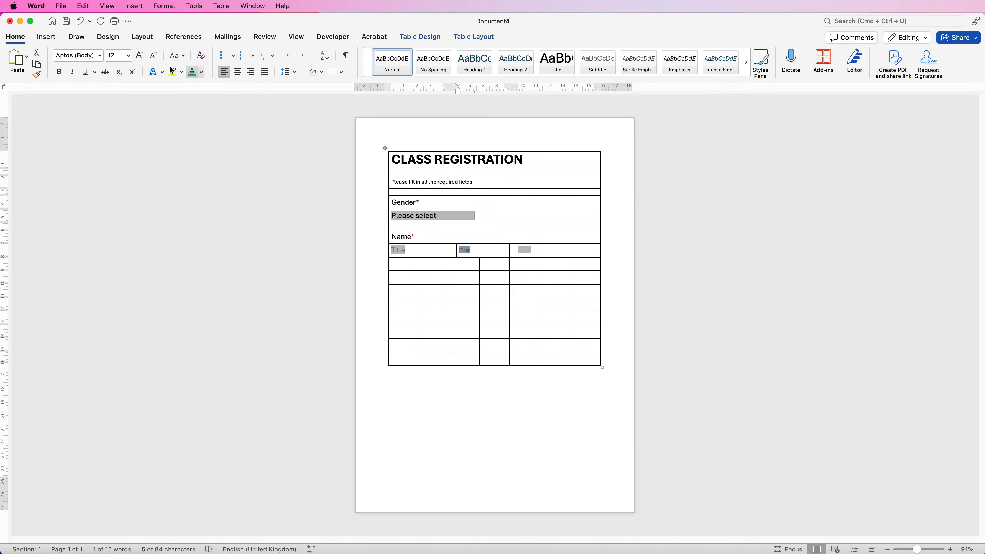
{"action": "left_click", "coordinate": [140, 58]}
{"action": "left_click", "coordinate": [140, 57]}
Set the last field's default text to "Surname" and format it in the same 16 pt grey as the other name fields.
{"action": "left_click", "coordinate": [525, 250]}
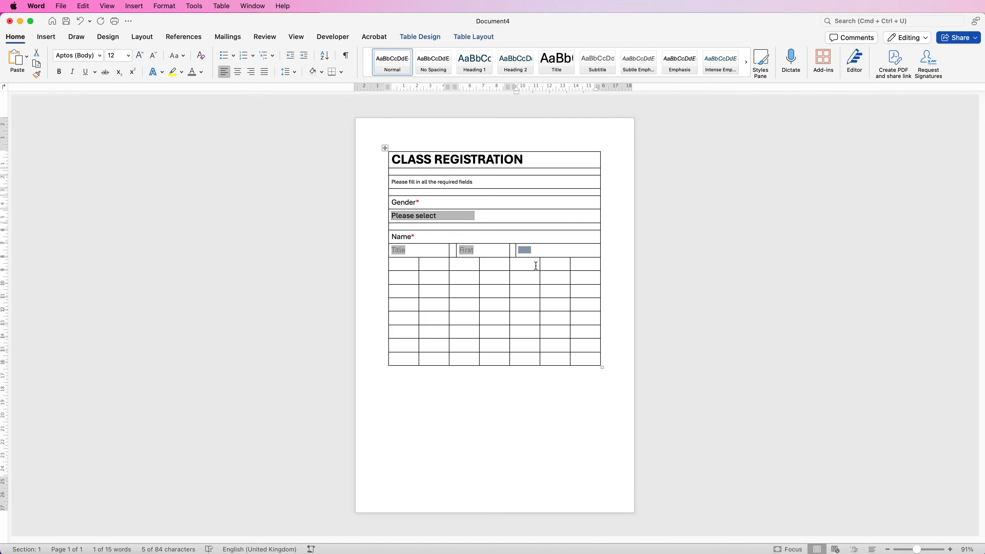
{"action": "right_click", "coordinate": [526, 250]}
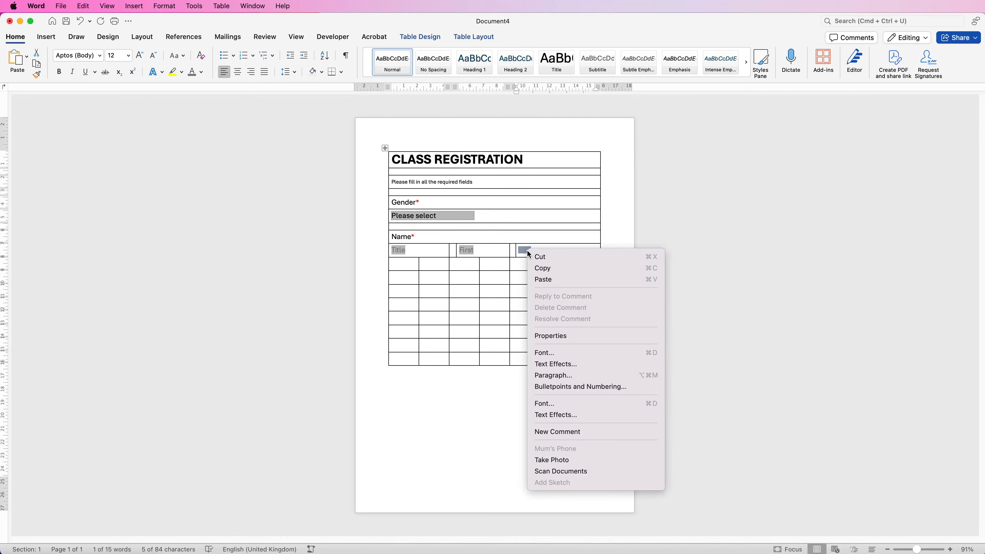
{"action": "left_click", "coordinate": [547, 338]}
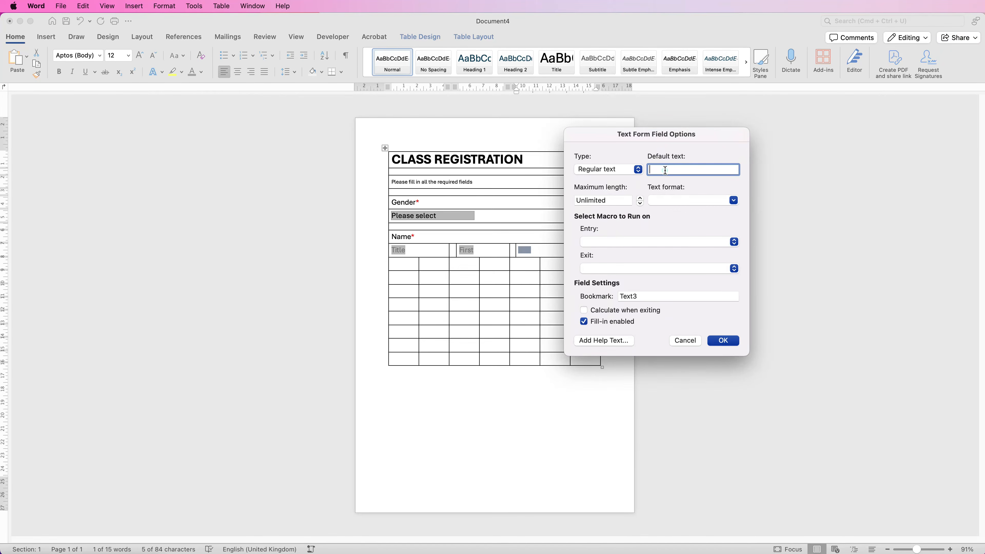
{"action": "type", "text": "Surname"}
{"action": "left_click", "coordinate": [723, 340]}
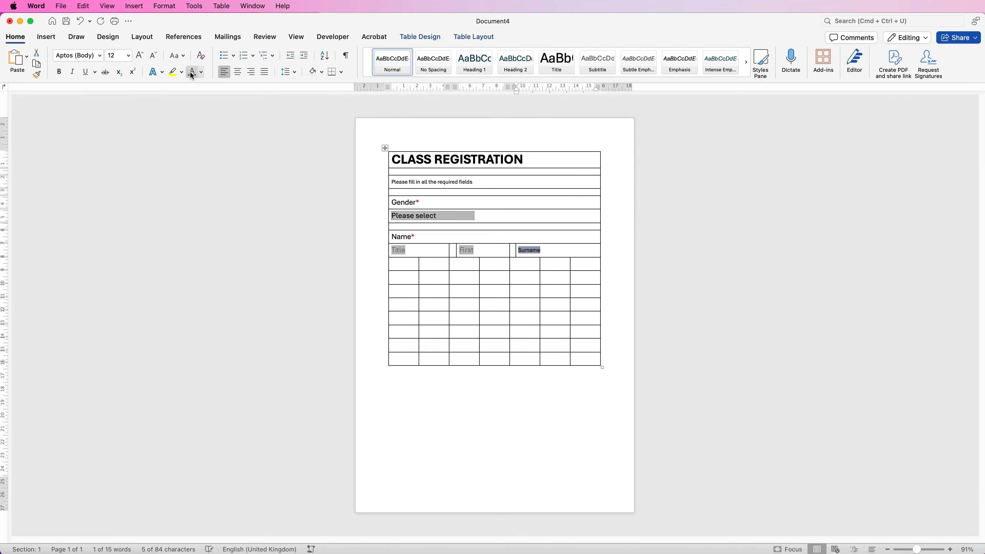
{"action": "left_click", "coordinate": [139, 55]}
{"action": "left_click", "coordinate": [138, 56]}
Narrow the fifth cell in the row below the name fields to match the spacer before Surname, and consult the finished reference form.
{"action": "left_click_drag", "start_coordinate": [543, 261], "coordinate": [510, 259]}
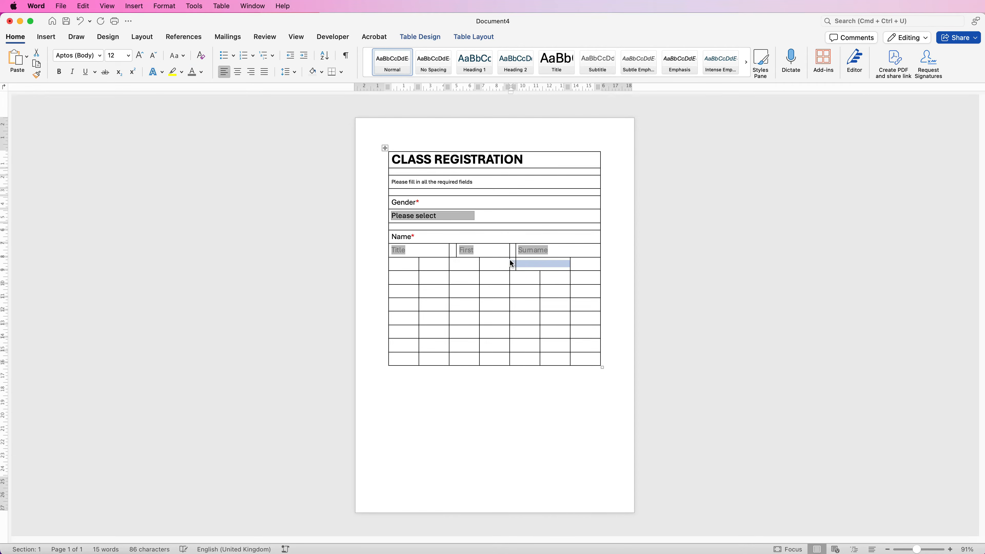
{"action": "left_click", "coordinate": [541, 267]}
{"action": "left_click_drag", "start_coordinate": [983, 67], "coordinate": [758, 59]}
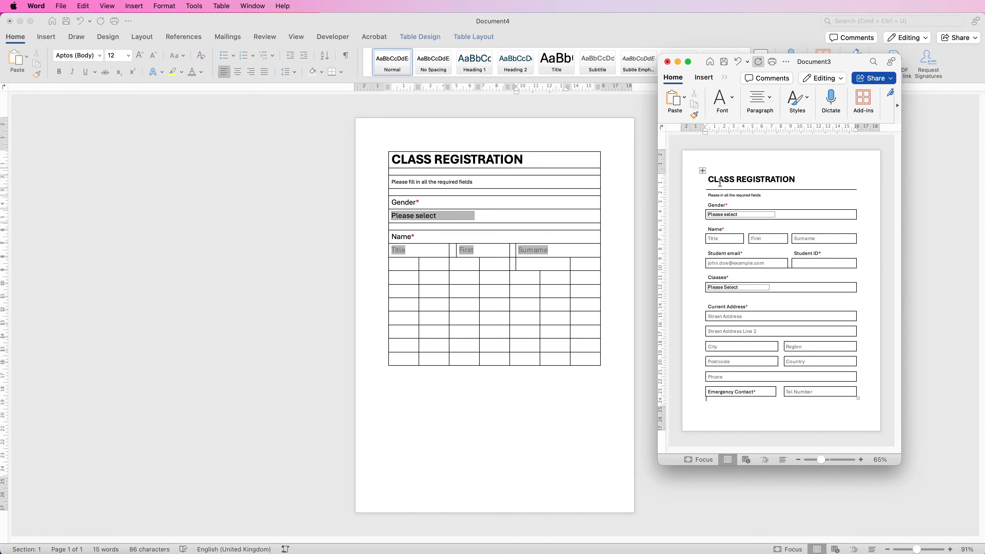
{"action": "left_click", "coordinate": [677, 62]}
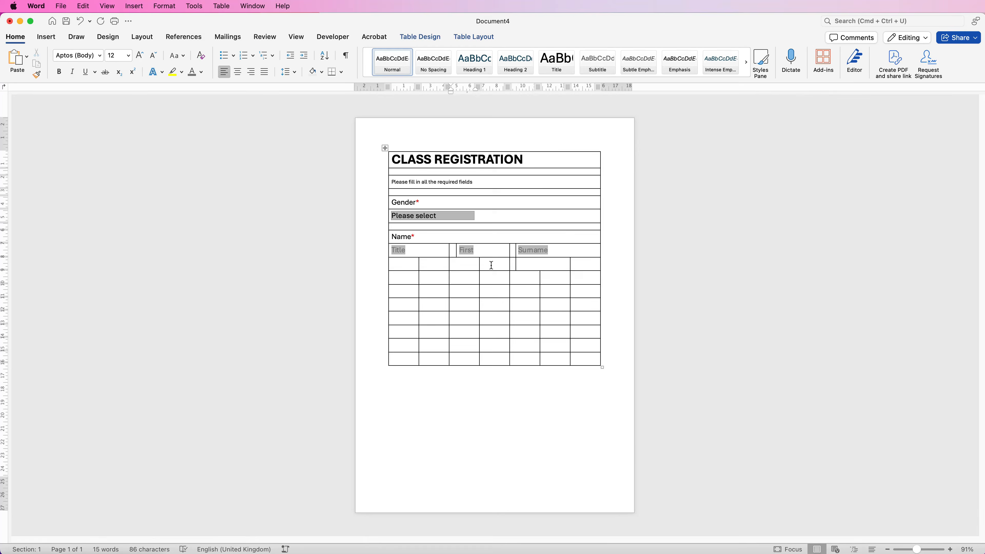
Merge the first four cells and the last two cells of the row below the name fields, keeping the narrow spacer between them.
{"action": "left_click_drag", "start_coordinate": [490, 265], "coordinate": [405, 263]}
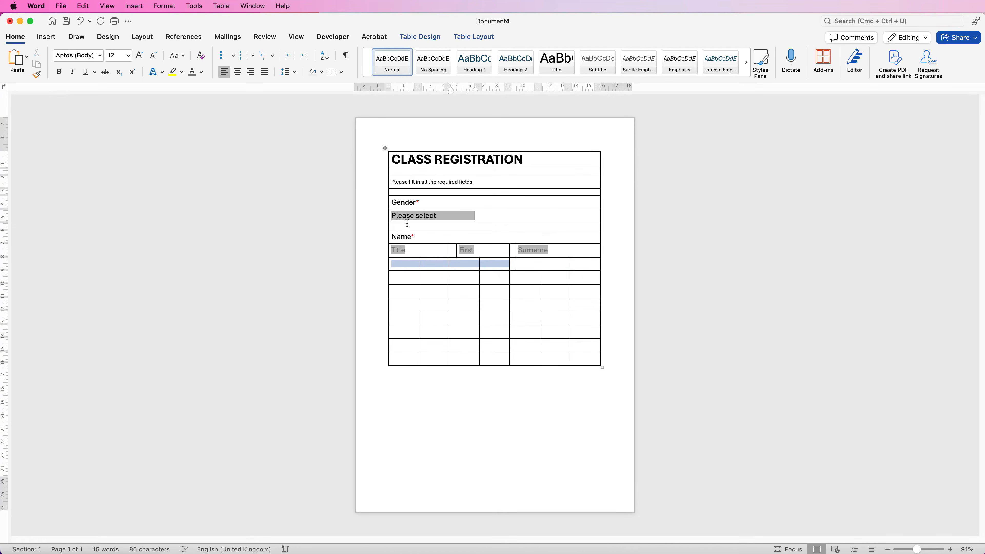
{"action": "left_click", "coordinate": [462, 38]}
{"action": "left_click", "coordinate": [276, 62]}
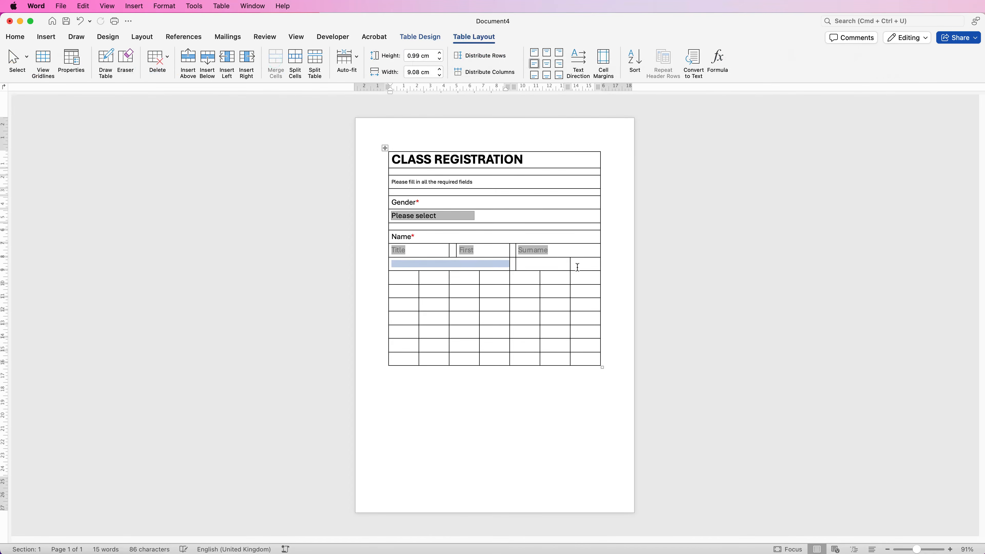
{"action": "left_click_drag", "start_coordinate": [577, 267], "coordinate": [532, 263]}
{"action": "left_click", "coordinate": [275, 62]}
{"action": "left_click", "coordinate": [568, 265]}
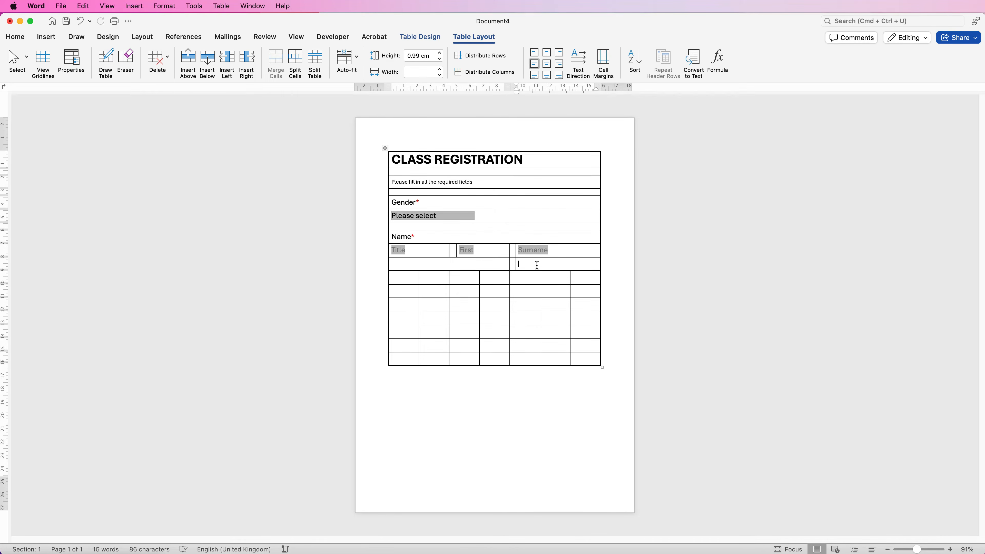
Set the height of the merged row below the name fields to 0.5 cm.
{"action": "left_click_drag", "start_coordinate": [537, 265], "coordinate": [496, 266]}
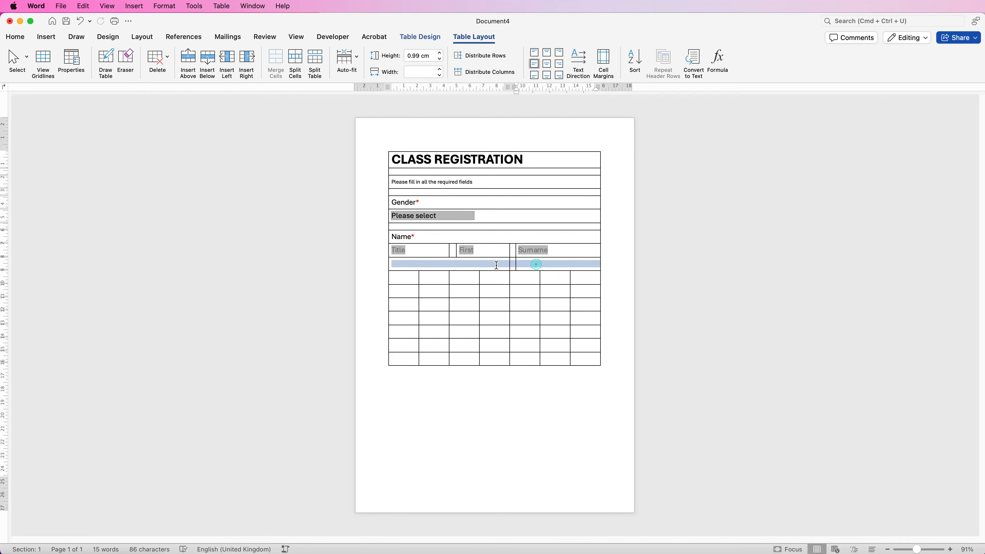
{"action": "left_click", "coordinate": [430, 58]}
{"action": "type", "text": "."}
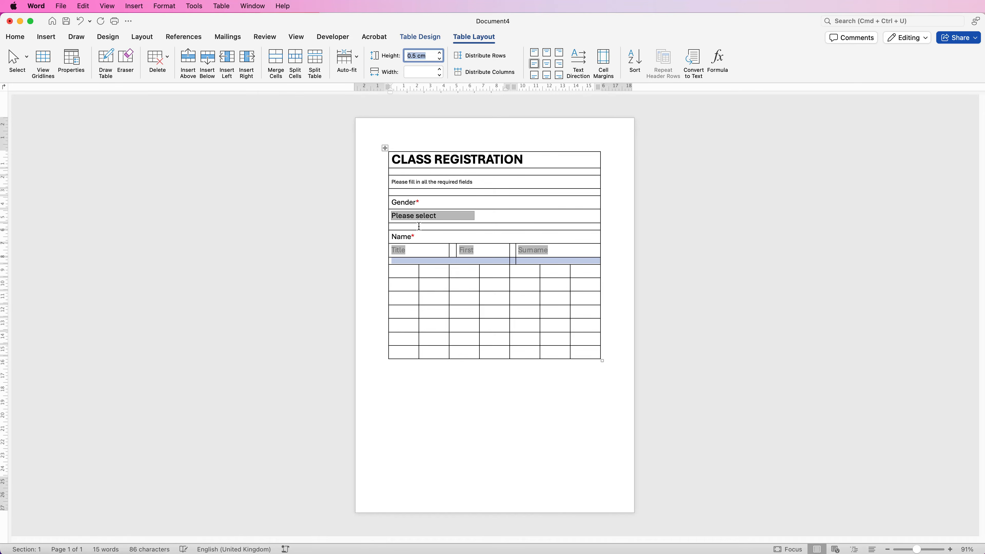
In the first undivided row below the 0.5 cm row, merge the first four cells and the last two around a narrow spacer.
{"action": "left_click", "coordinate": [483, 271]}
{"action": "left_click_drag", "start_coordinate": [483, 271], "coordinate": [404, 271]}
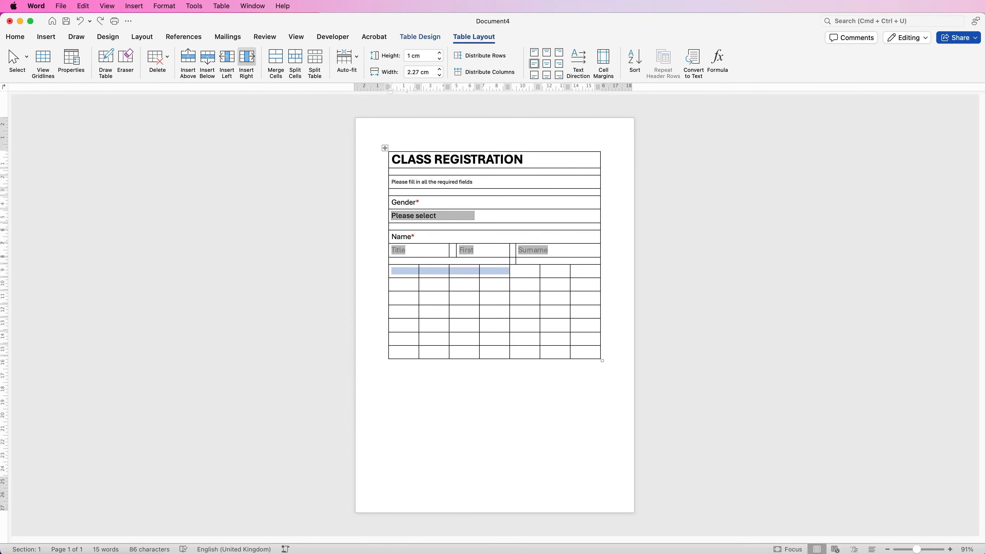
{"action": "left_click", "coordinate": [275, 58]}
{"action": "mouse_move", "coordinate": [524, 270]}
{"action": "left_mouse_down"}
{"action": "mouse_move", "coordinate": [555, 271]}
{"action": "mouse_move", "coordinate": [515, 271]}
{"action": "mouse_move", "coordinate": [586, 271]}
{"action": "left_mouse_up"}
{"action": "left_click", "coordinate": [275, 62]}
Enter the label "Student email*" in the row's first wide cell and "Student ID*" in its last cell.
{"action": "left_click", "coordinate": [391, 271]}
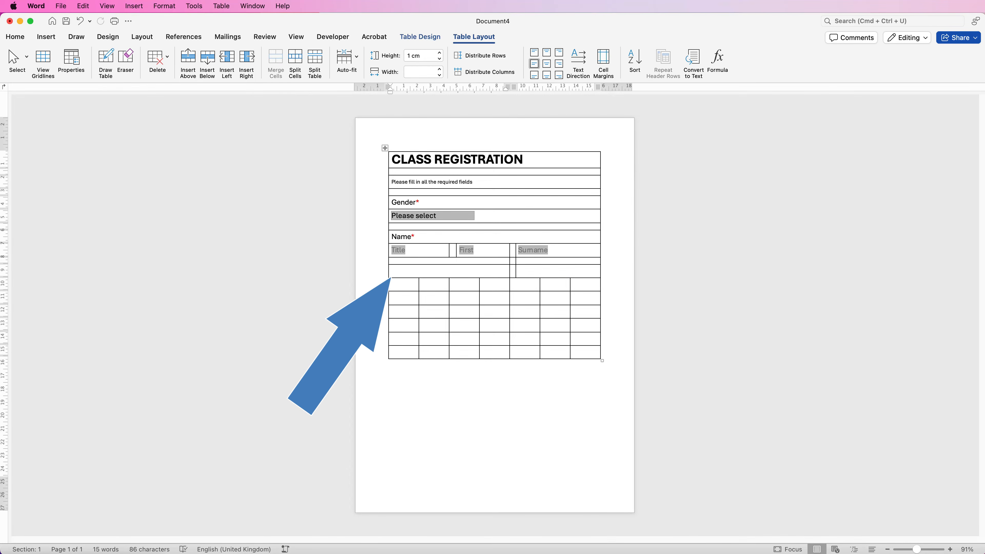
{"action": "type", "text": "Student email*"}
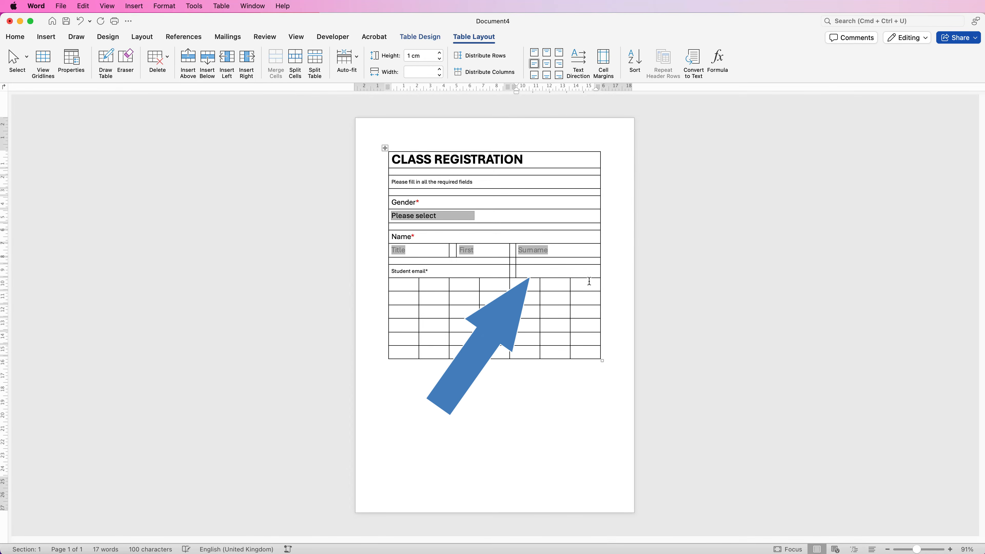
{"action": "type", "text": "S"}
{"action": "type", "text": "tudent ID*"}
Increase the font size of the Student email and Student ID labels to 16 pt.
{"action": "left_click_drag", "start_coordinate": [555, 271], "coordinate": [499, 273]}
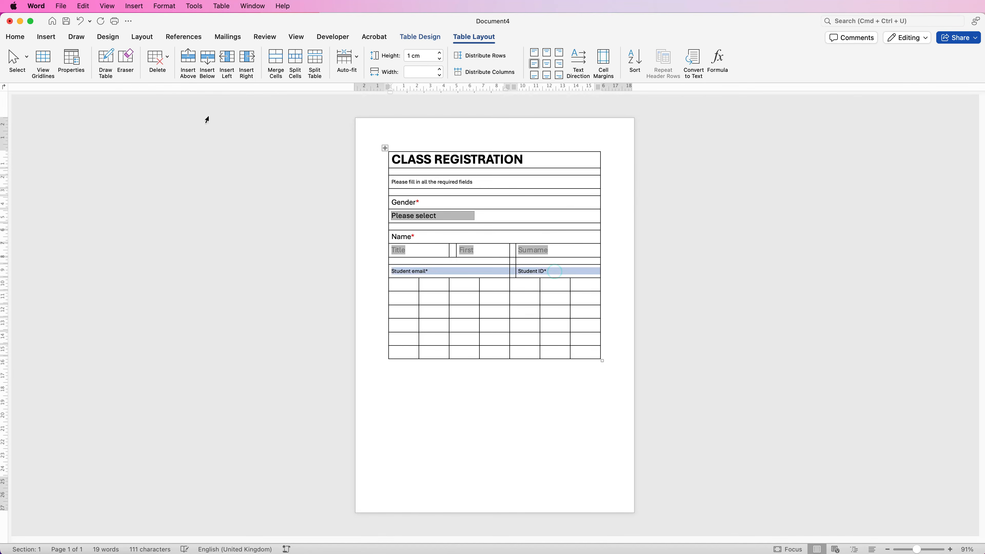
{"action": "left_click", "coordinate": [16, 37]}
{"action": "left_click", "coordinate": [139, 57]}
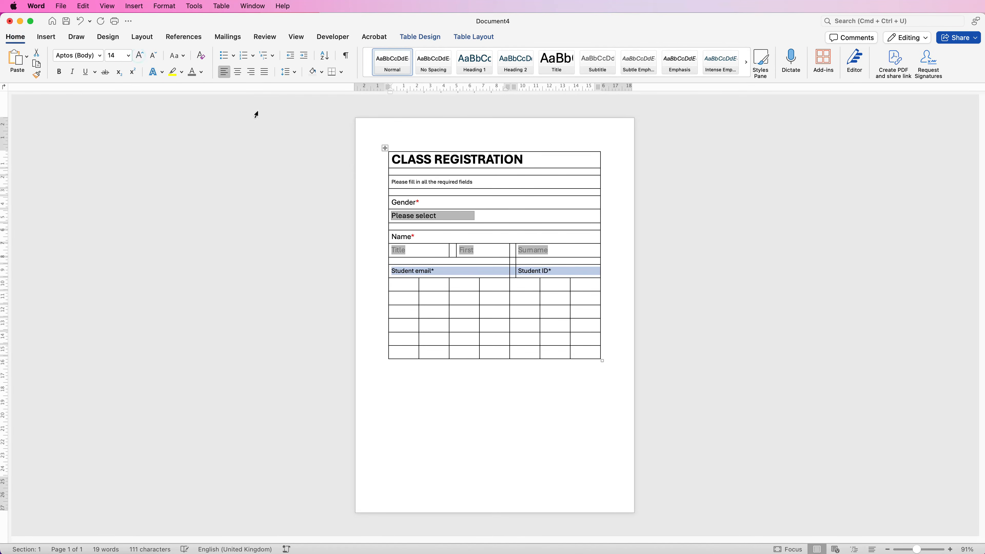
{"action": "left_click", "coordinate": [139, 57]}
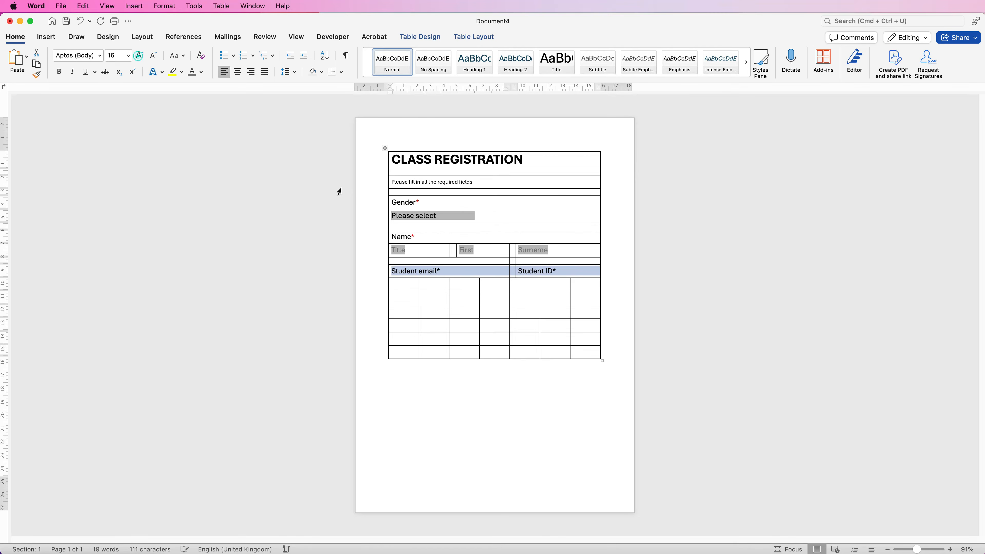
Color the asterisks after Student email and Student ID red.
{"action": "left_click", "coordinate": [442, 271]}
{"action": "left_click_drag", "start_coordinate": [441, 270], "coordinate": [437, 271]}
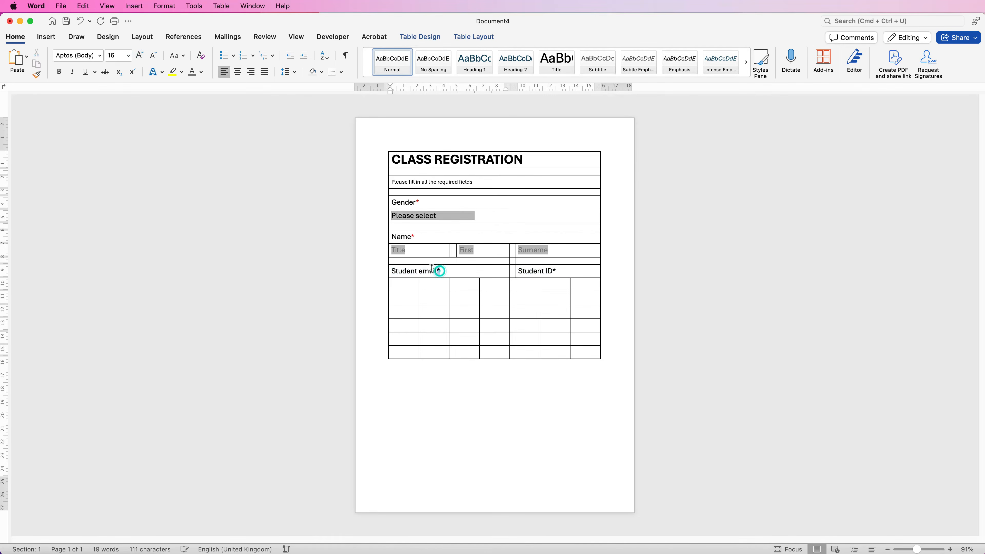
{"action": "left_click", "coordinate": [202, 72]}
{"action": "left_click", "coordinate": [204, 188]}
{"action": "left_click_drag", "start_coordinate": [556, 271], "coordinate": [552, 270]}
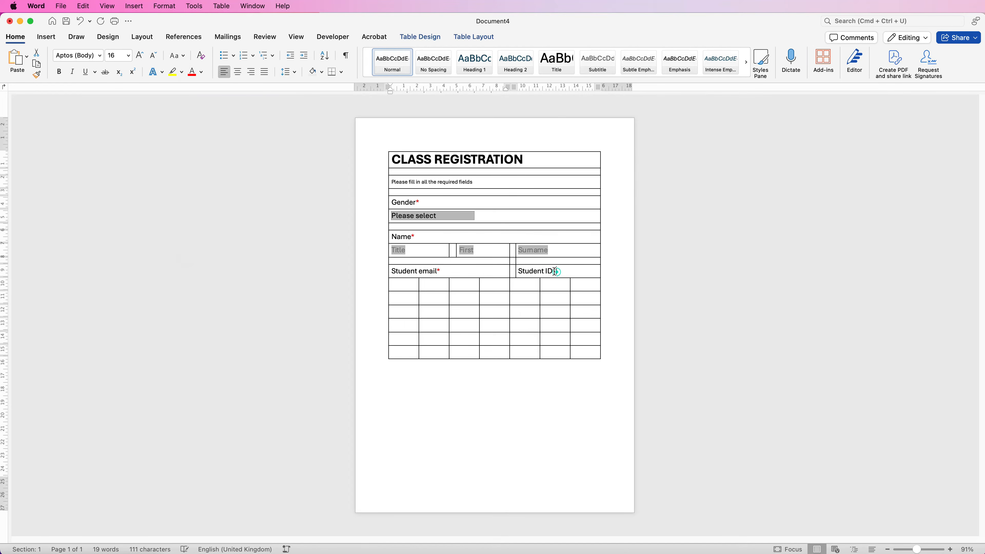
{"action": "left_click", "coordinate": [191, 72]}
{"action": "left_click", "coordinate": [407, 285]}
{"action": "left_click_drag", "start_coordinate": [575, 286], "coordinate": [410, 287]}
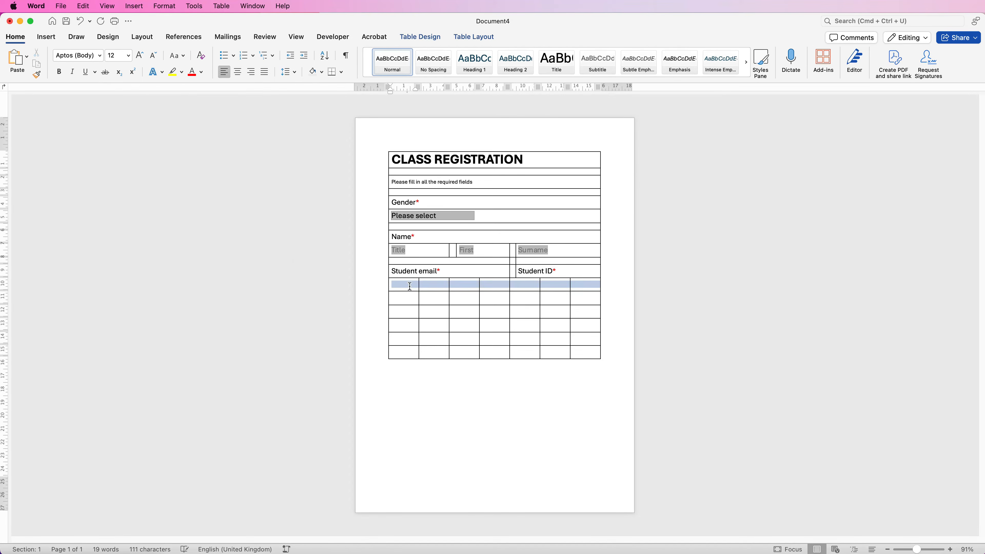
{"action": "left_click", "coordinate": [460, 37]}
{"action": "left_click", "coordinate": [275, 62]}
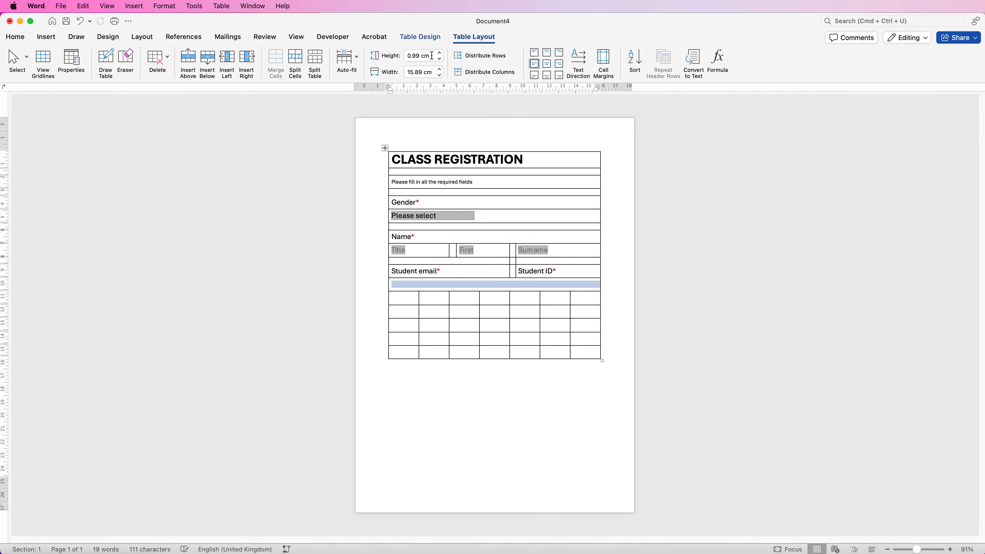
{"action": "left_click", "coordinate": [429, 55]}
{"action": "type", "text": "0.5"}
{"action": "key", "text": "Return"}
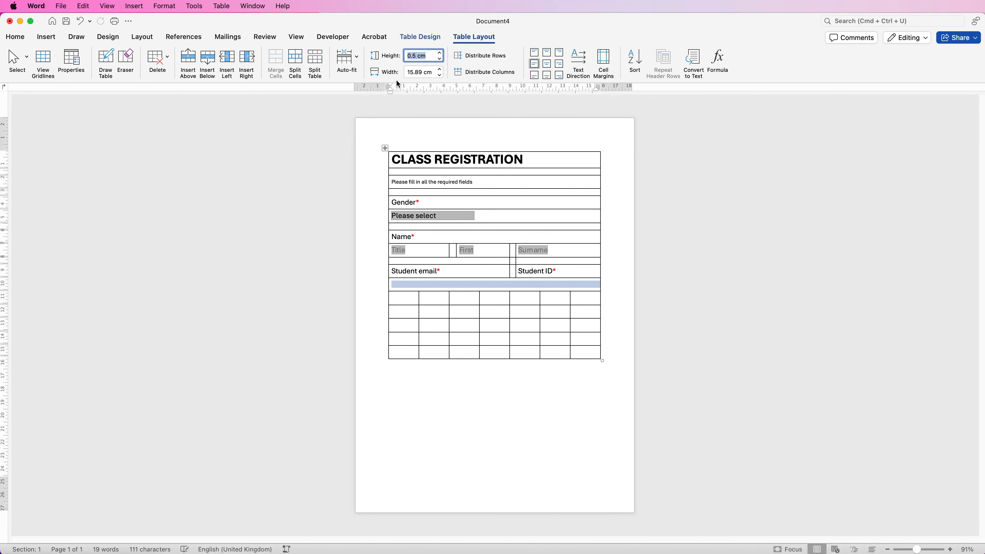
{"action": "left_click", "coordinate": [406, 294]}
{"action": "key", "text": "super+z"}
{"action": "key", "text": "super+z"}
In the row below the student labels, narrow the fifth cell into a spacer and merge the first four cells and the last two.
{"action": "left_click_drag", "start_coordinate": [544, 285], "coordinate": [392, 285]}
{"action": "left_click", "coordinate": [514, 288]}
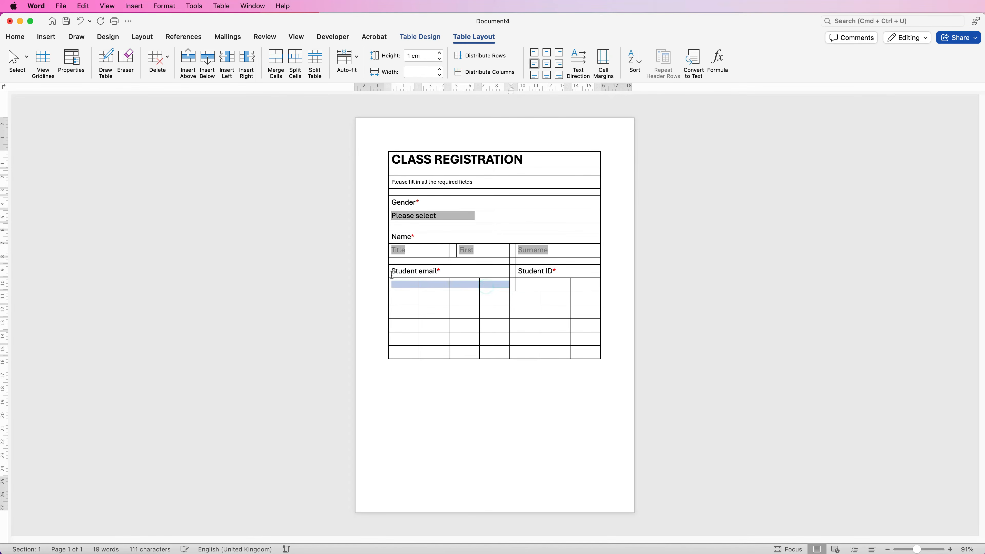
{"action": "left_click", "coordinate": [275, 61]}
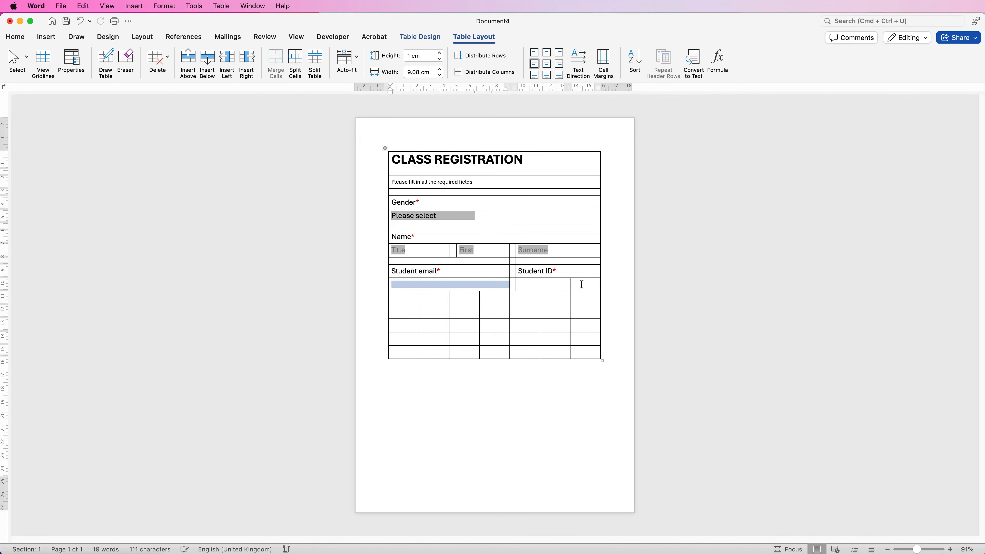
{"action": "left_click_drag", "start_coordinate": [581, 284], "coordinate": [589, 284]}
{"action": "left_click", "coordinate": [278, 63]}
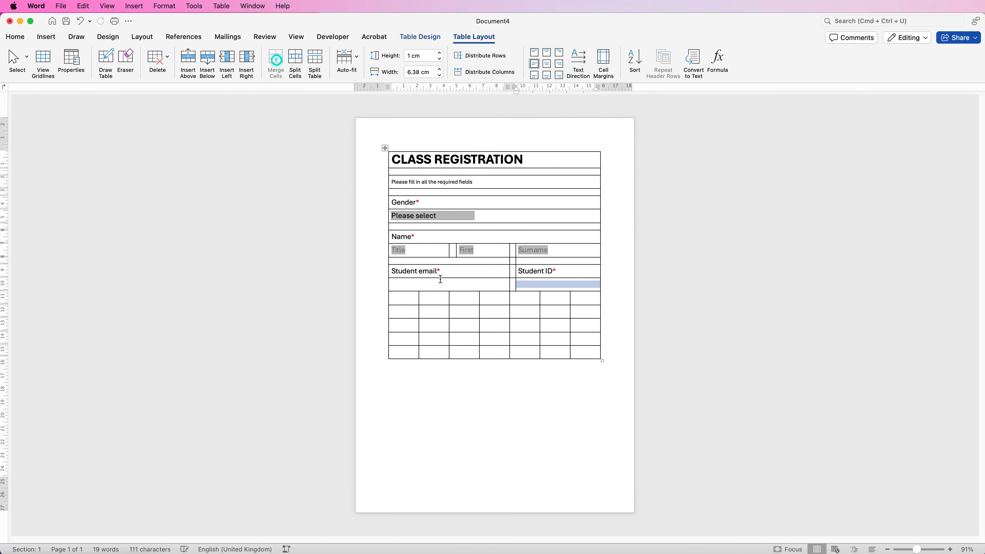
Insert a text form field in the cell below Student email and another in the cell below Student ID.
{"action": "left_click", "coordinate": [333, 38]}
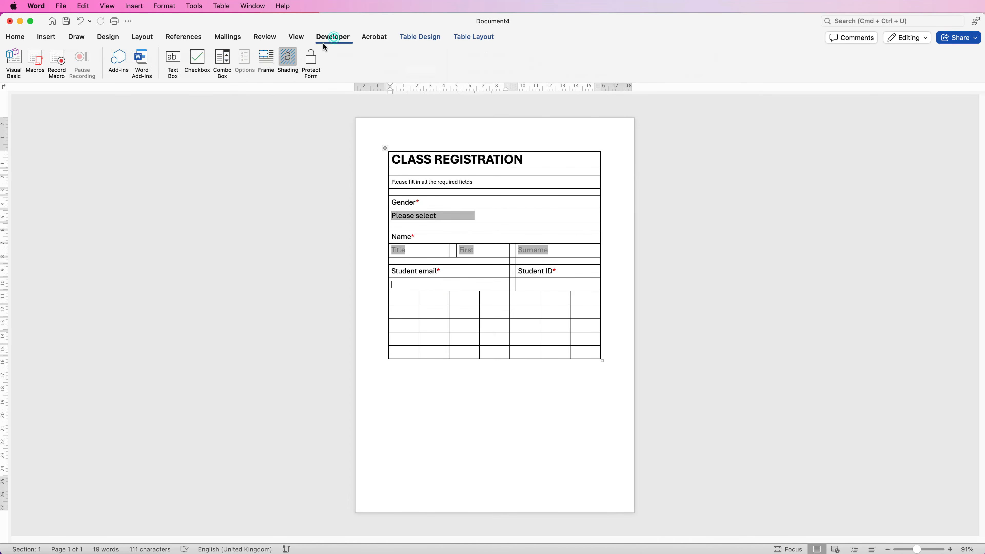
{"action": "left_click", "coordinate": [176, 64]}
{"action": "left_click", "coordinate": [523, 285]}
{"action": "left_click", "coordinate": [173, 62]}
Set the Student email field's default text to a sample e-mail address and format it in grey like the name fields.
{"action": "right_click", "coordinate": [399, 283]}
{"action": "left_click", "coordinate": [423, 367]}
{"action": "type", "text": "IISA"}
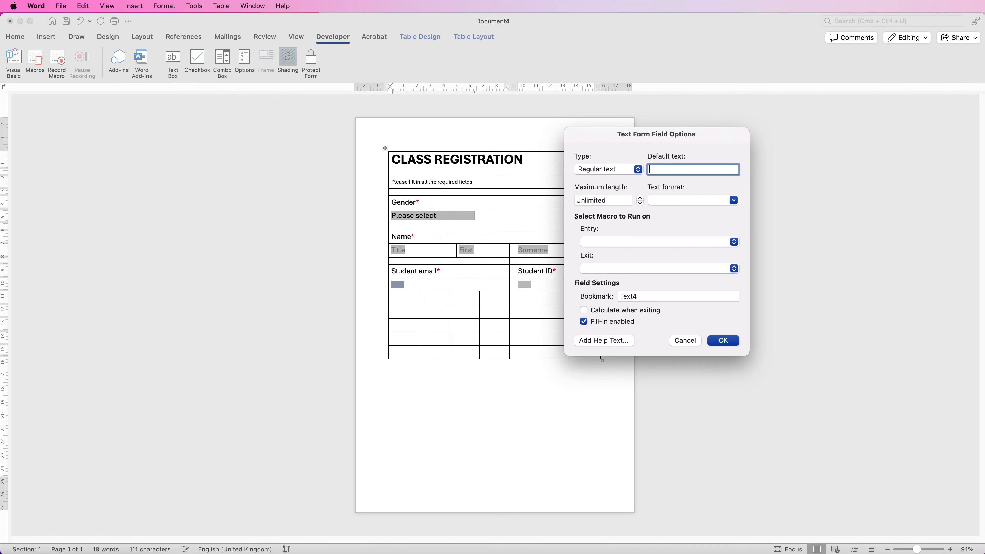
{"action": "type", "text": ".doe@example.com"}
{"action": "key", "text": "Return"}
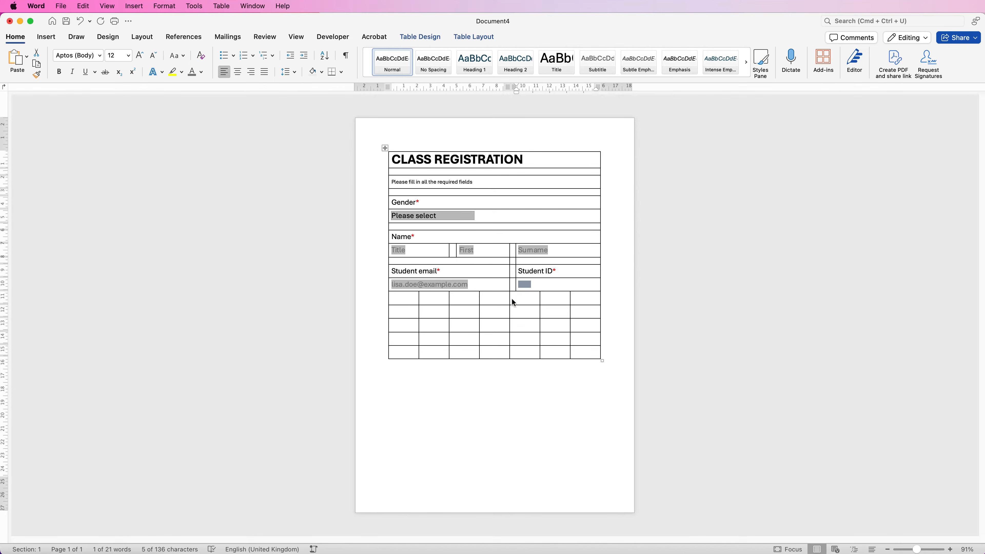
Limit the Student ID text field to a maximum length of 8 characters.
{"action": "right_click", "coordinate": [524, 282]}
{"action": "left_click", "coordinate": [541, 369]}
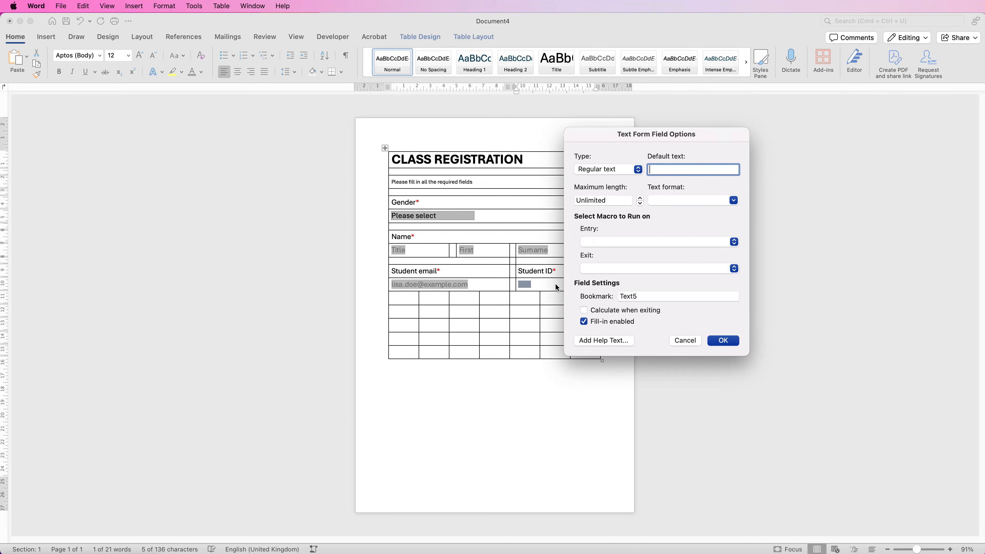
{"action": "double_click", "coordinate": [610, 199]}
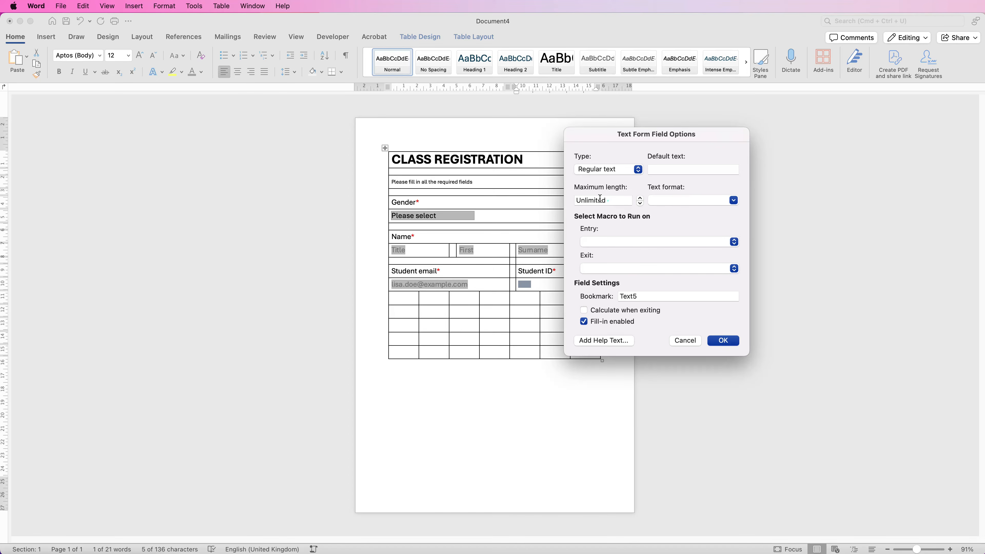
{"action": "type", "text": "8"}
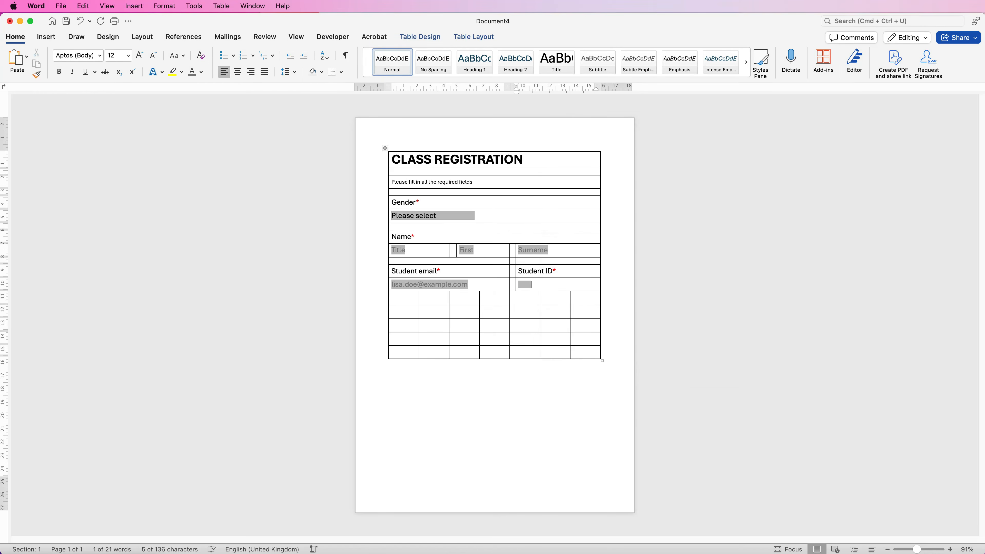
Protect the form and test the Student ID field's length limit by entering a student number.
{"action": "left_click", "coordinate": [332, 37]}
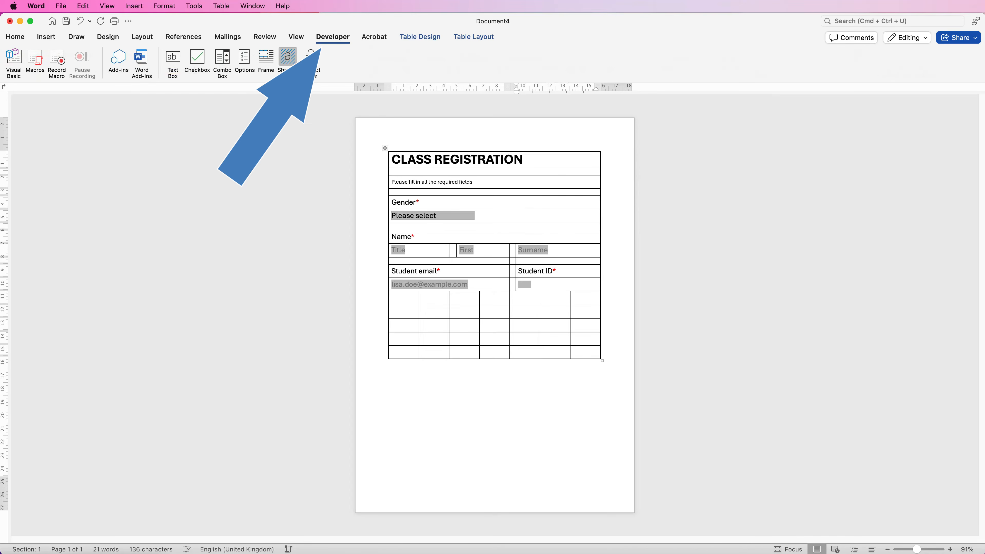
{"action": "left_click", "coordinate": [311, 61]}
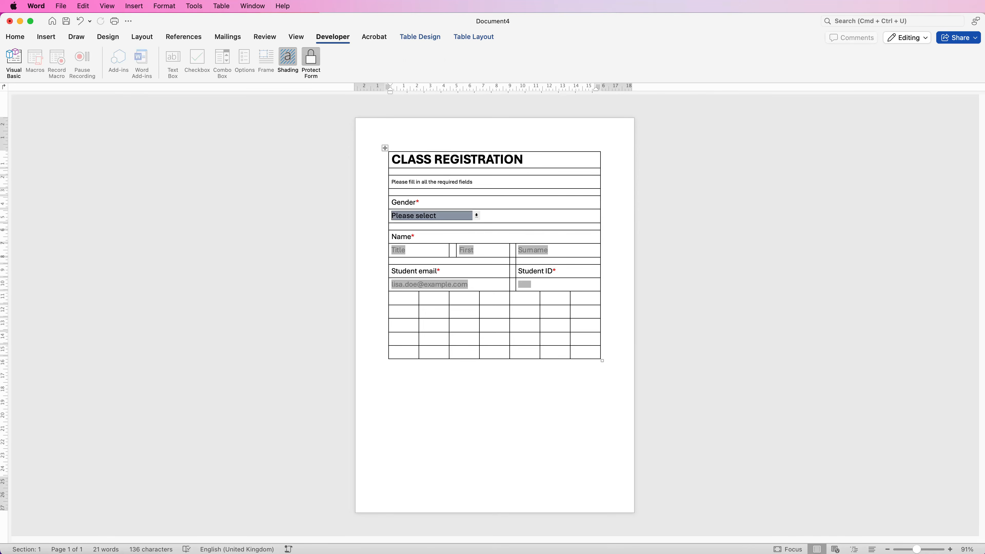
{"action": "left_click", "coordinate": [524, 284]}
{"action": "type", "text": "98745698"}
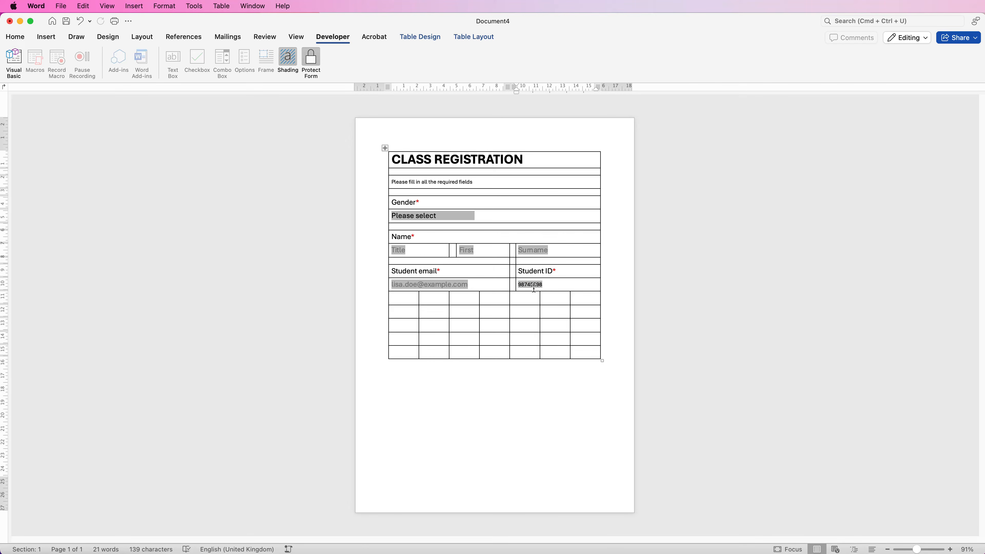
Remove the form protection and set the Student ID field's text to 16 pt.
{"action": "left_click", "coordinate": [174, 59]}
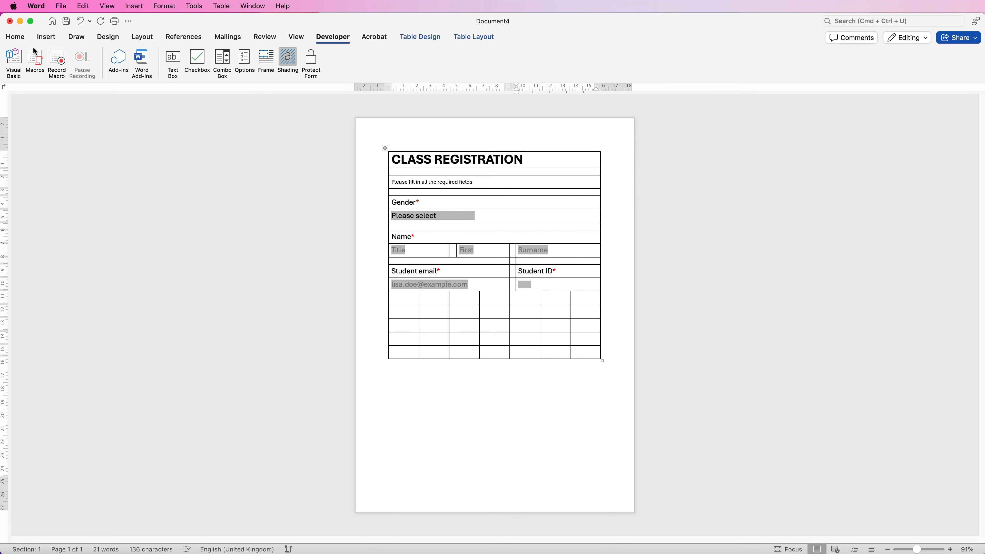
{"action": "left_click", "coordinate": [16, 37]}
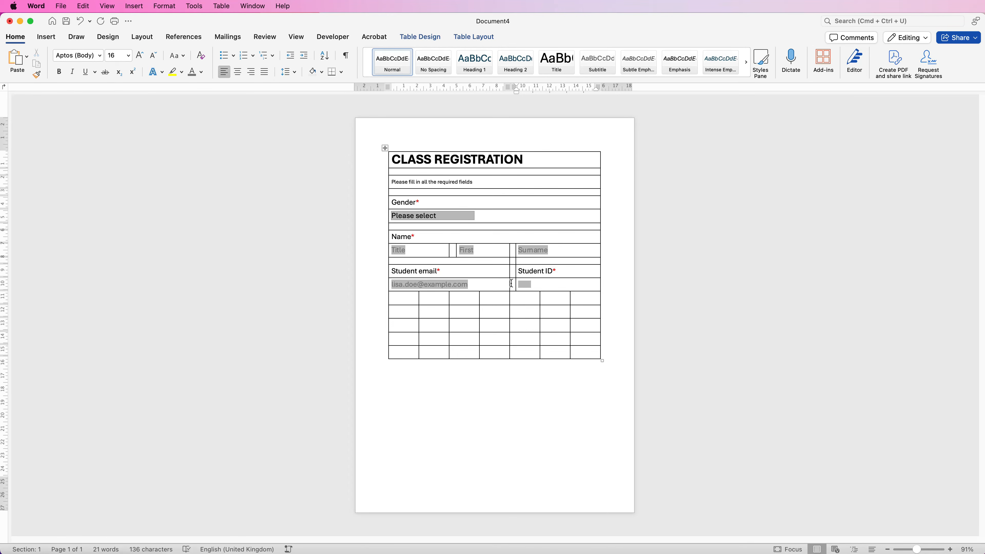
Merge all cells of the row below the student fields into one and set its height to 0.5 cm.
{"action": "left_click_drag", "start_coordinate": [575, 300], "coordinate": [406, 297]}
{"action": "left_click", "coordinate": [461, 38]}
{"action": "left_click", "coordinate": [275, 59]}
{"action": "left_click_drag", "start_coordinate": [425, 56], "coordinate": [389, 58]}
{"action": "type", "text": "0.5"}
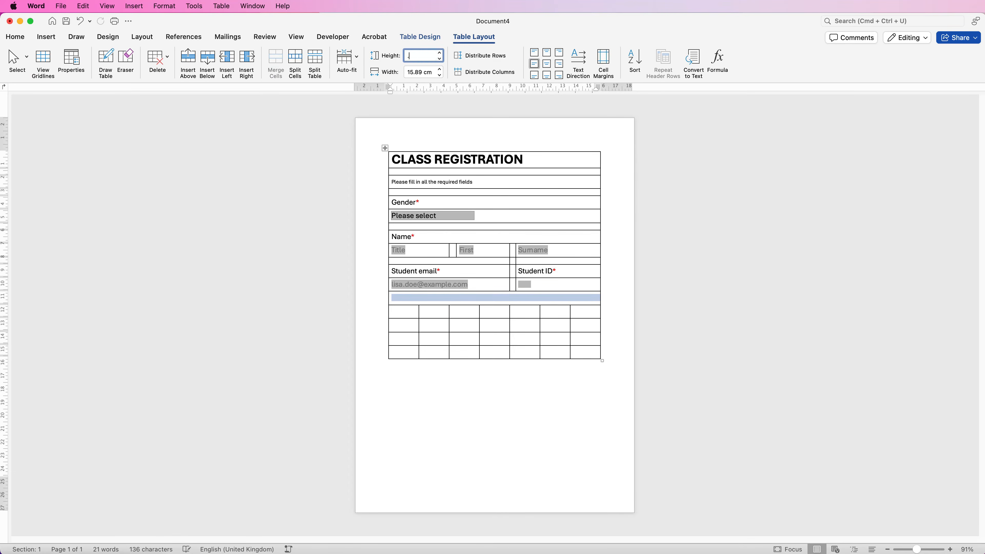
{"action": "key", "text": "Return"}
Merge the row below the spacer into one cell and add the label "Classes*" with a red asterisk.
{"action": "left_click", "coordinate": [412, 305]}
{"action": "left_click_drag", "start_coordinate": [414, 304], "coordinate": [581, 303]}
{"action": "left_click", "coordinate": [275, 60]}
{"action": "type", "text": "Classes*"}
{"action": "key", "text": "shift+Left"}
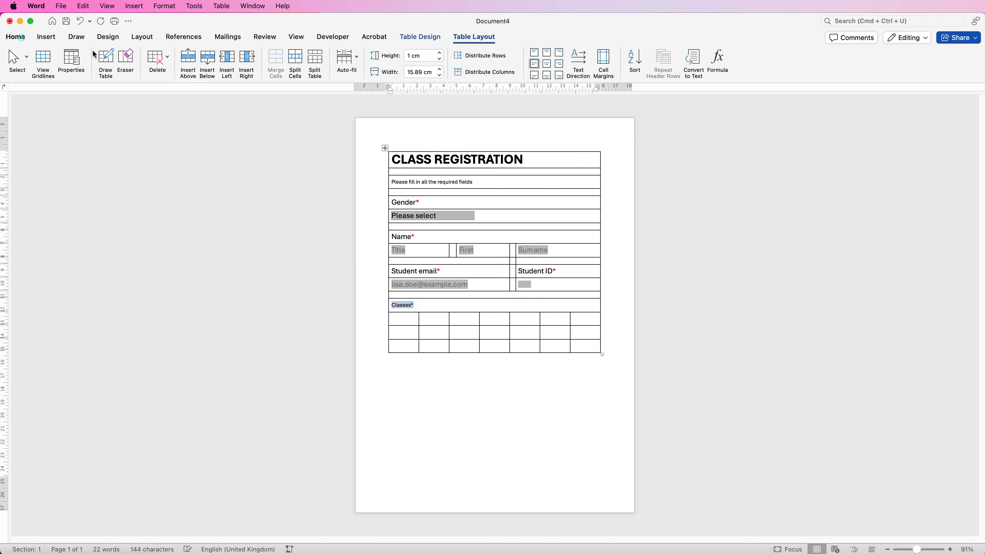
{"action": "left_click", "coordinate": [15, 37]}
{"action": "left_click", "coordinate": [201, 71]}
{"action": "left_click", "coordinate": [204, 189]}
Merge the row below the Classes label into one cell and insert a combo box form field in it.
{"action": "left_click_drag", "start_coordinate": [403, 320], "coordinate": [581, 319]}
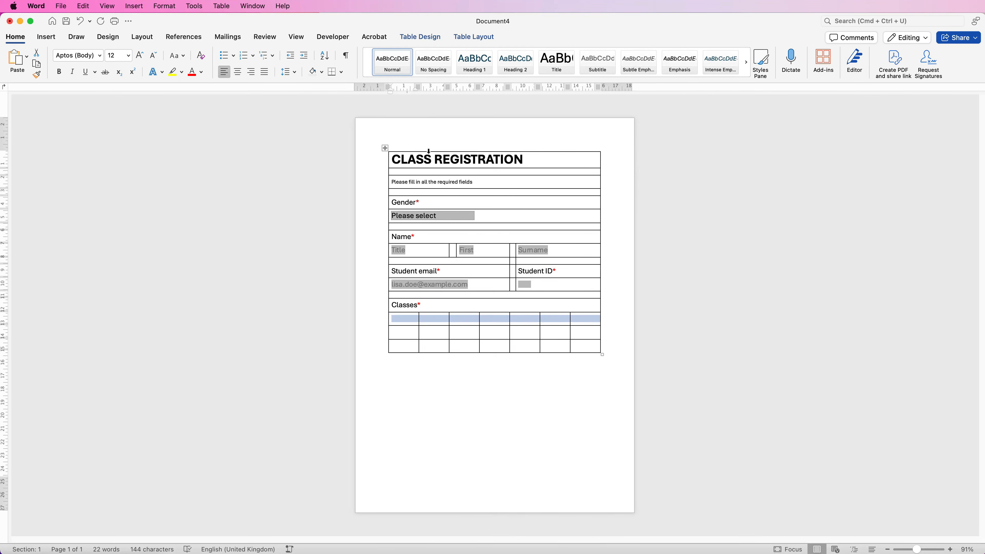
{"action": "left_click", "coordinate": [420, 37]}
{"action": "left_click", "coordinate": [471, 37]}
{"action": "left_click", "coordinate": [275, 60]}
{"action": "left_click", "coordinate": [334, 37]}
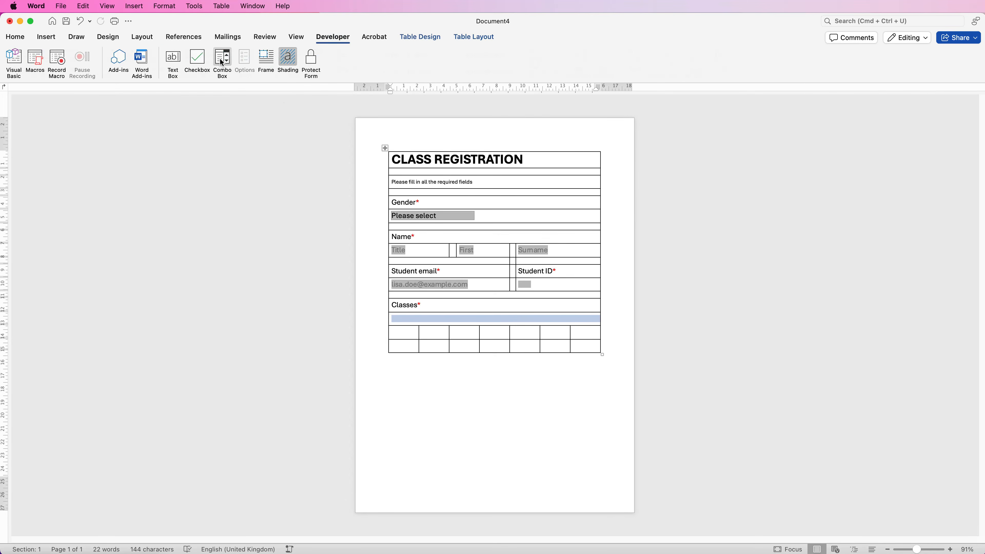
{"action": "left_click", "coordinate": [222, 60]}
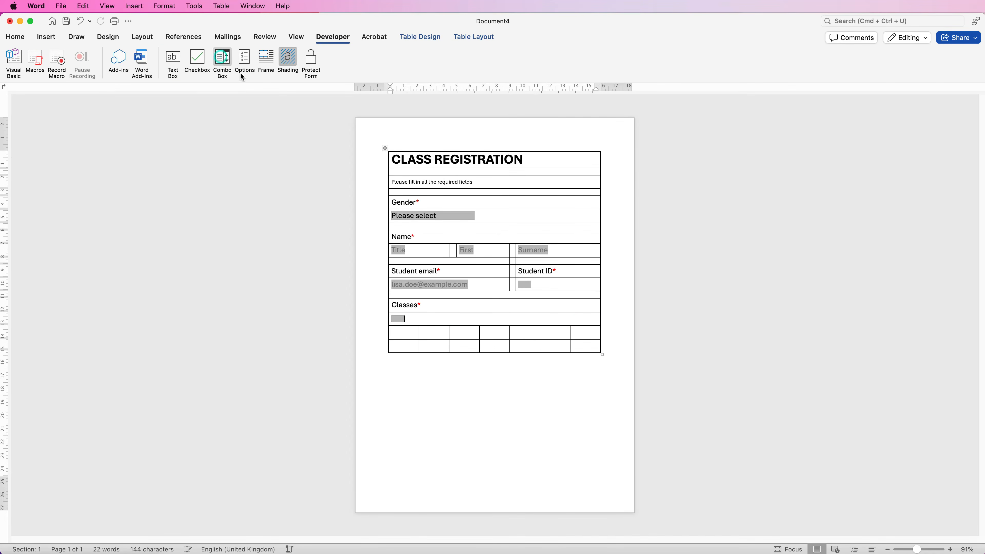
Add the items Please select, English, Maths, Geography and History to the Classes drop-down field.
{"action": "right_click", "coordinate": [402, 325]}
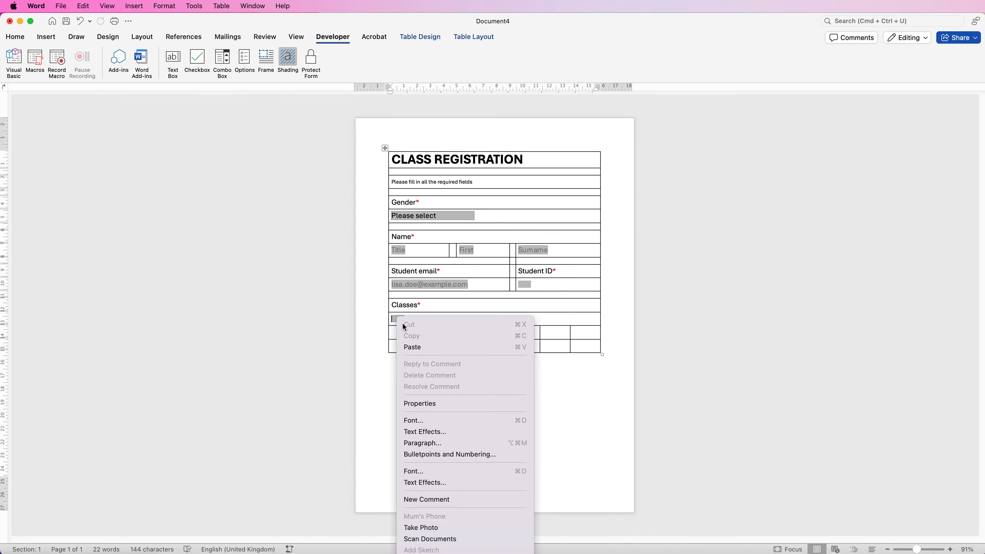
{"action": "left_click", "coordinate": [417, 404]}
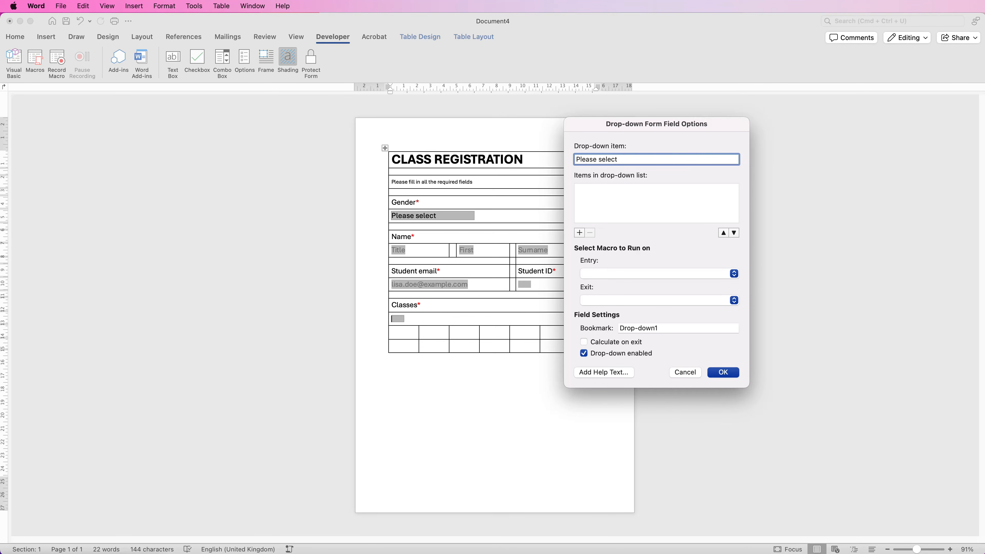
{"action": "left_click", "coordinate": [579, 232]}
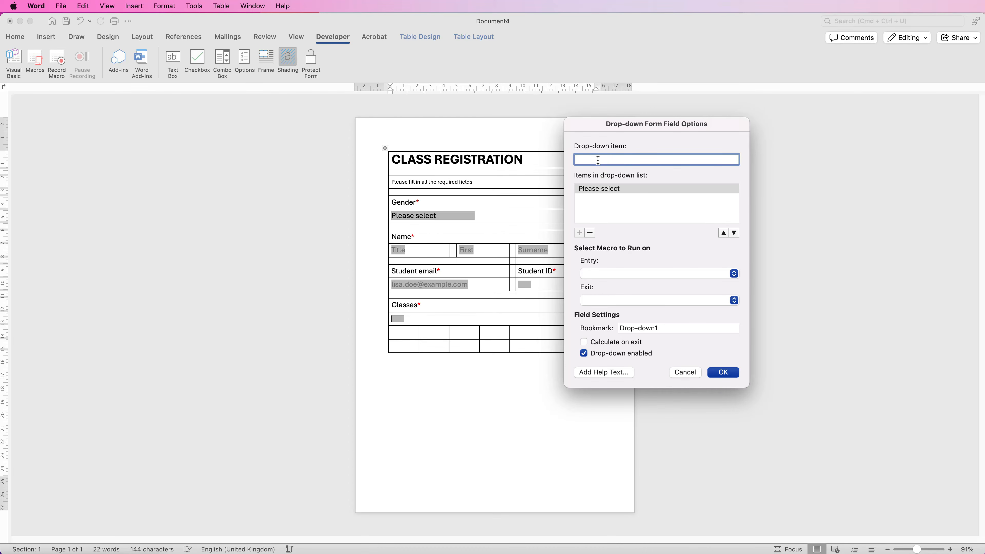
{"action": "type", "text": "English"}
{"action": "key", "text": "Return"}
{"action": "type", "text": "Maths"}
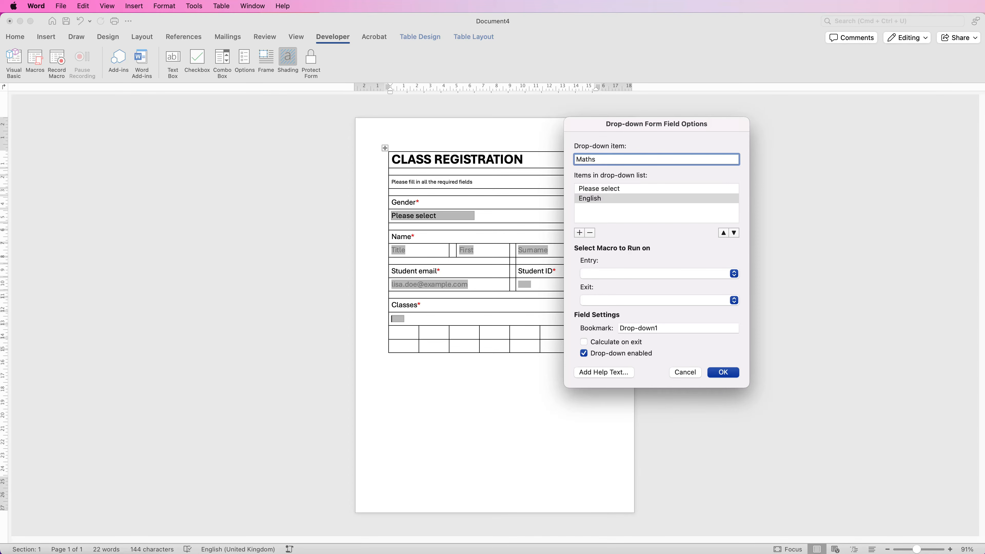
{"action": "key", "text": "Return"}
{"action": "type", "text": "Geography"}
{"action": "key", "text": "Return"}
{"action": "type", "text": "History"}
{"action": "key", "text": "Return"}
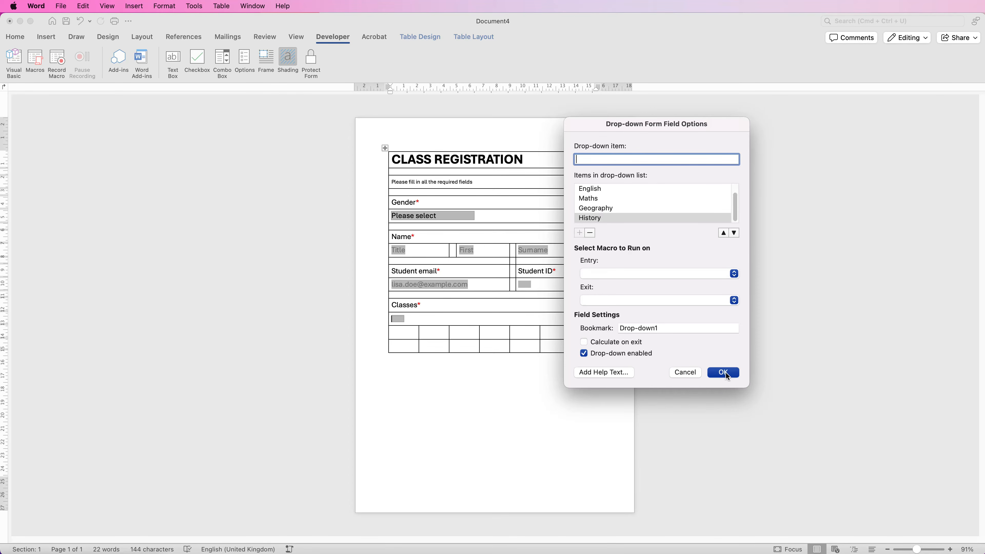
Set the drop-down field's bookmark to Classes and apply its options.
{"action": "left_click", "coordinate": [721, 373]}
{"action": "left_click", "coordinate": [681, 245]}
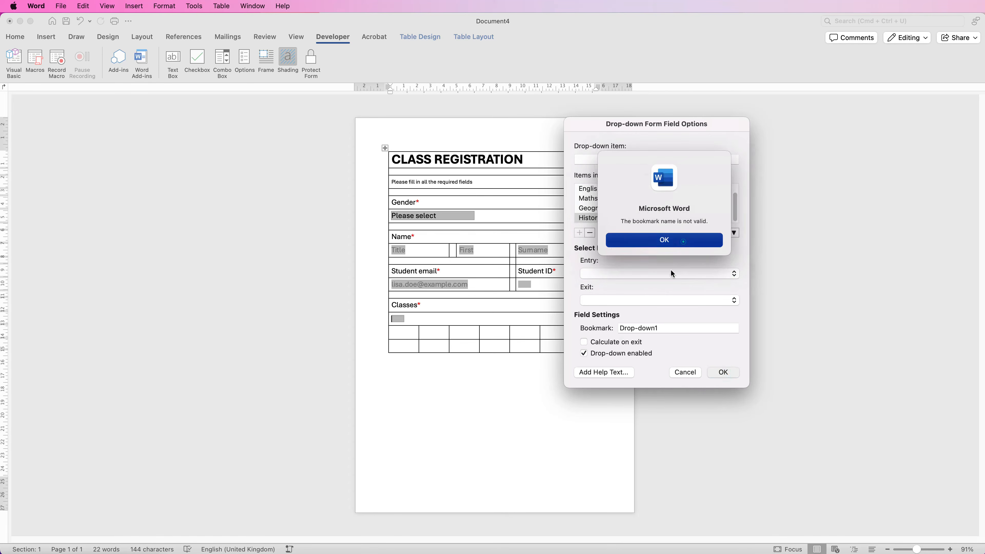
{"action": "type", "text": "Classes"}
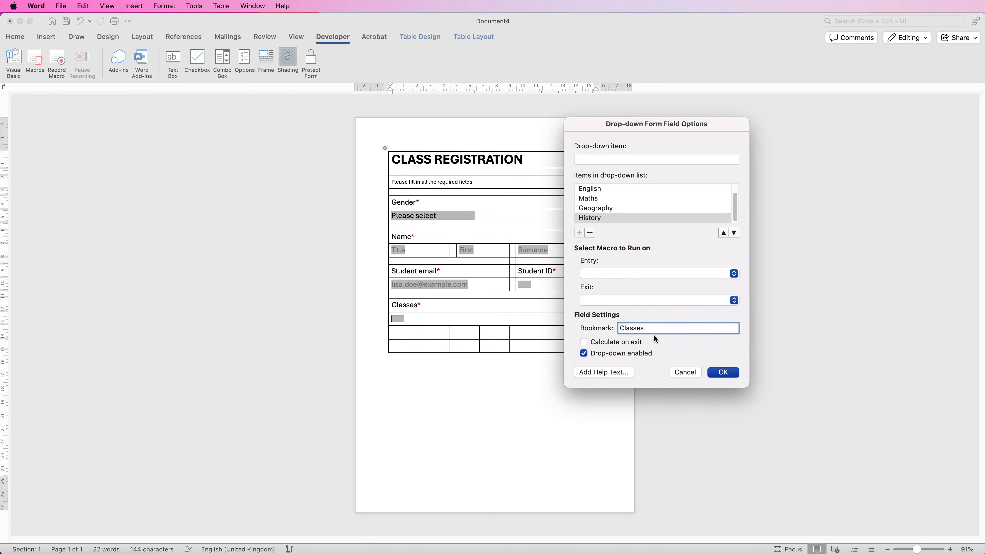
{"action": "left_click", "coordinate": [735, 376]}
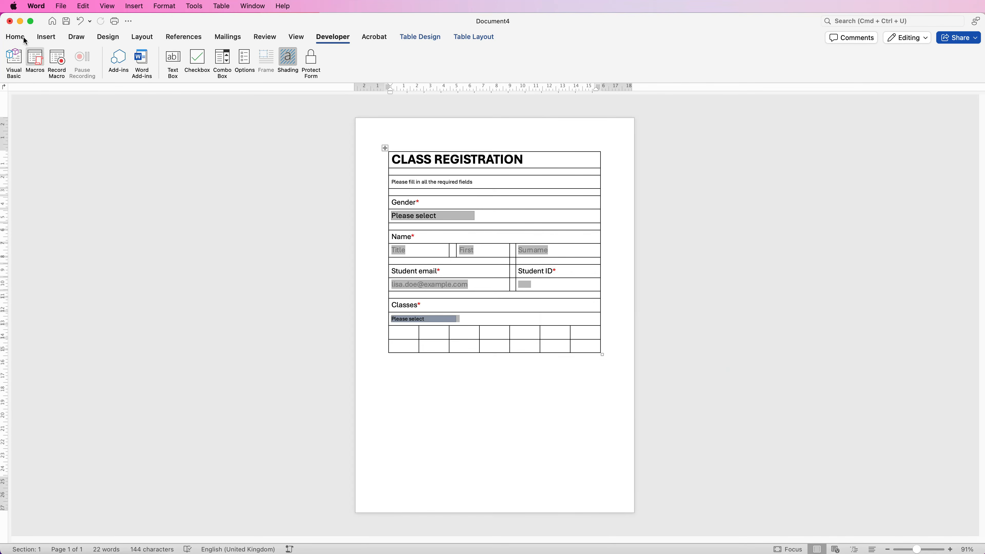
Increase the Classes drop-down's text size to 16 pt.
{"action": "left_click", "coordinate": [15, 37]}
{"action": "left_click", "coordinate": [139, 55]}
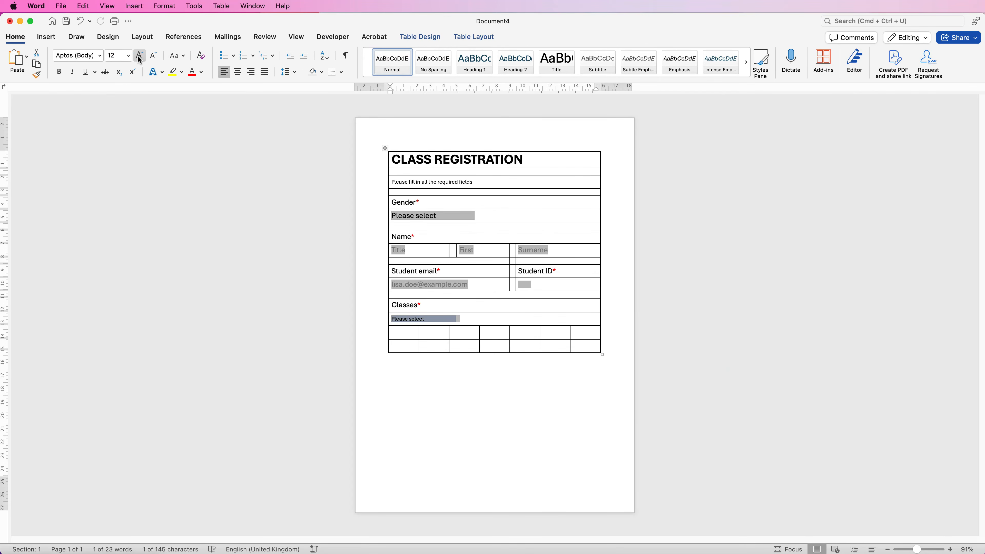
{"action": "left_click", "coordinate": [503, 319]}
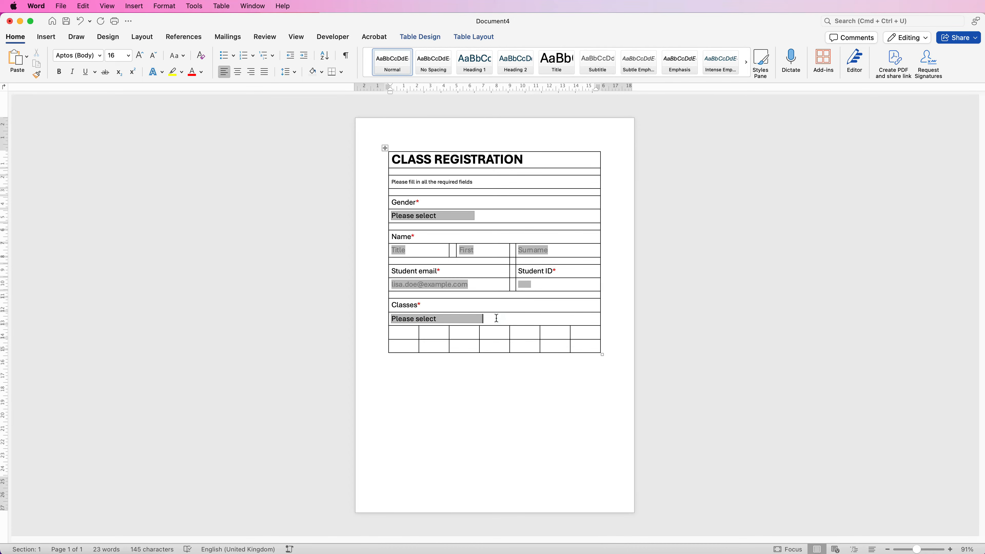
Copy the Classes drop-down and paste a second one below it in the same cell.
{"action": "key", "text": "Return"}
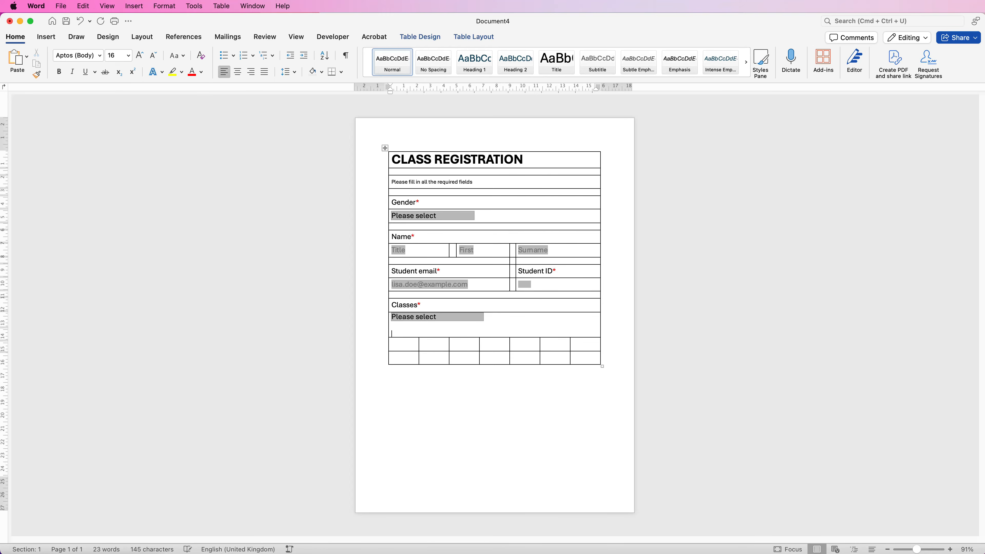
{"action": "key", "text": "shift+Up"}
{"action": "key", "text": "super+c"}
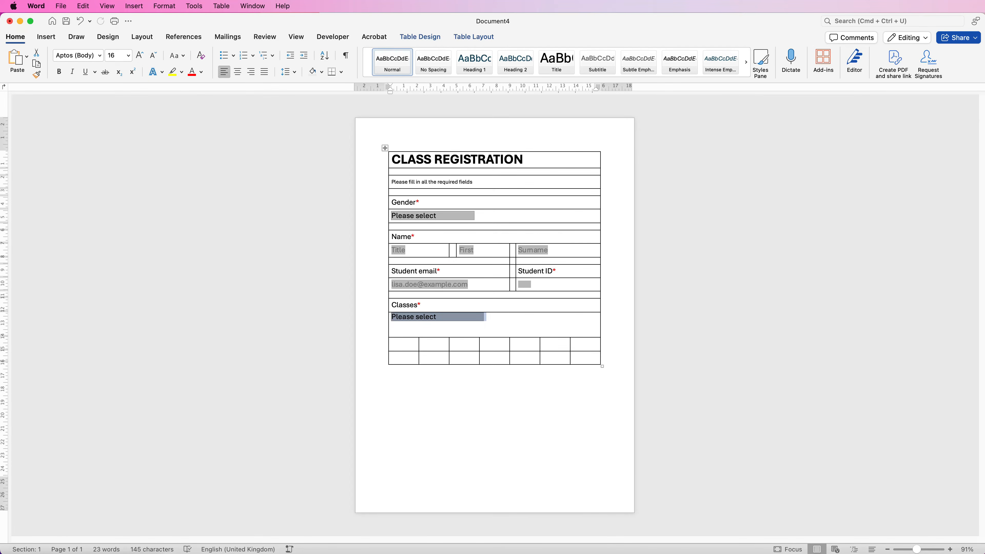
{"action": "left_click", "coordinate": [392, 333]}
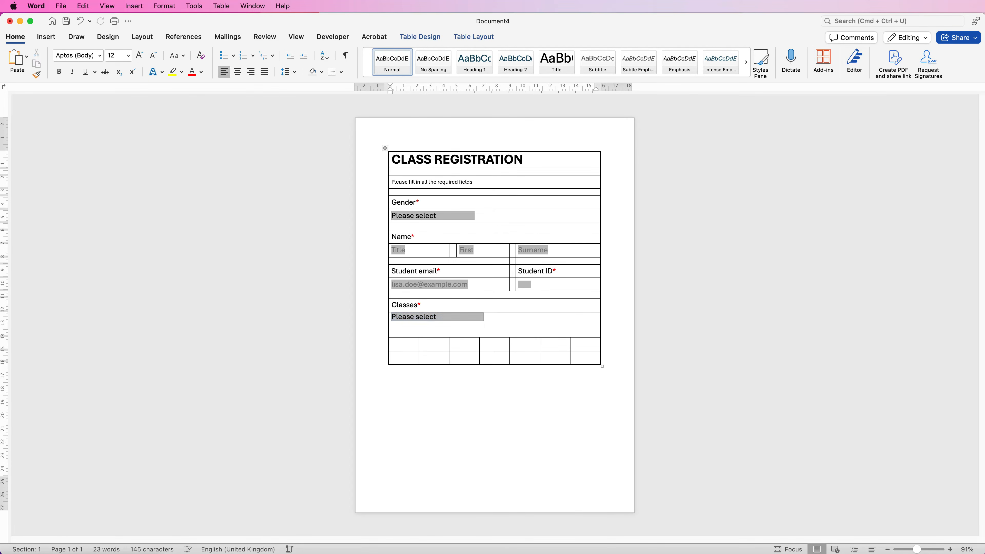
{"action": "key", "text": "super+v"}
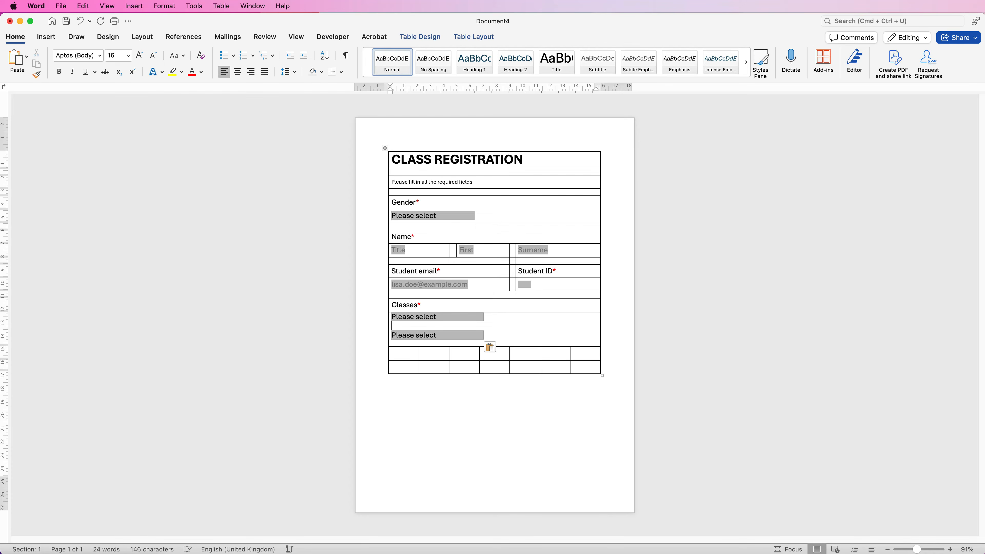
Merge all cells of the row below the class drop-downs and set its height to 0.5 cm.
{"action": "left_click_drag", "start_coordinate": [401, 353], "coordinate": [585, 354]}
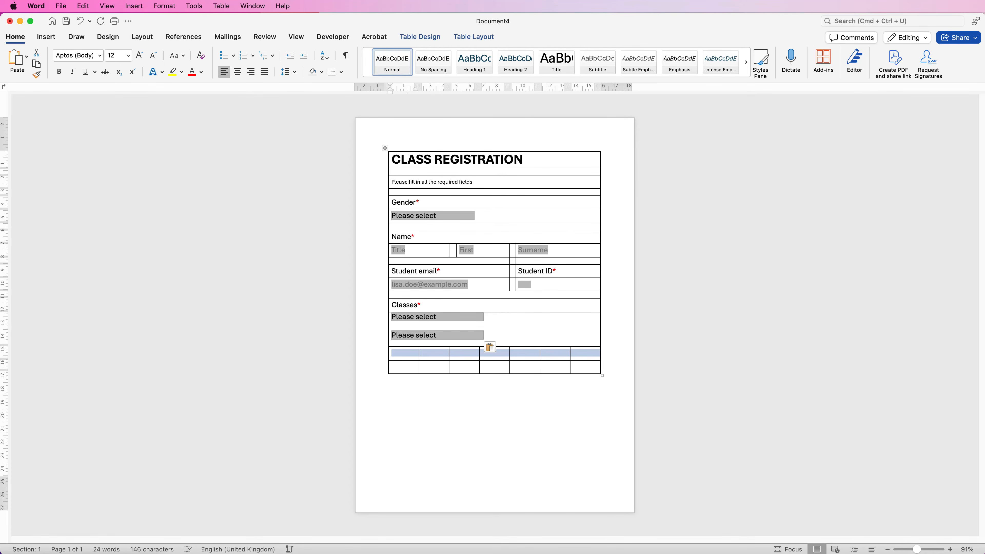
{"action": "left_click", "coordinate": [474, 36]}
{"action": "left_click", "coordinate": [276, 60]}
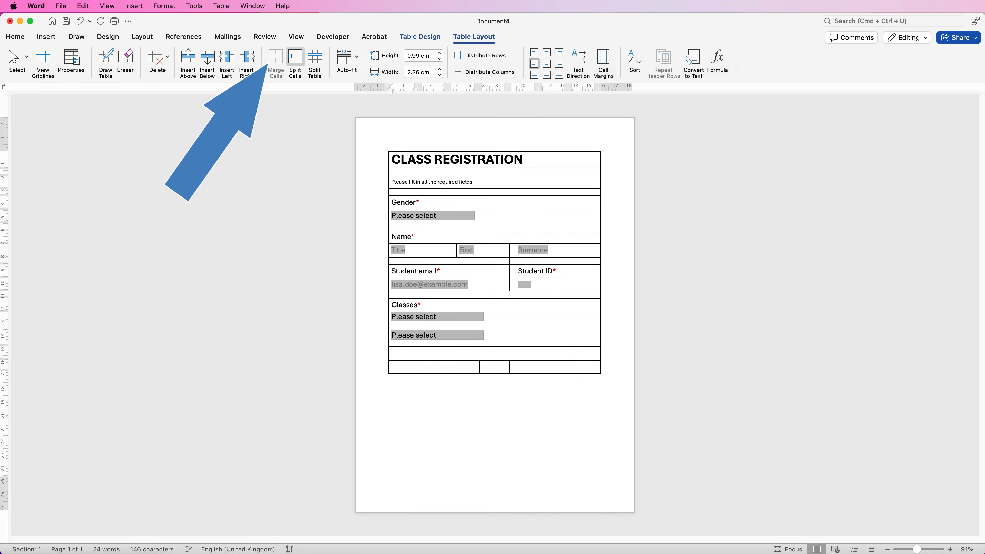
{"action": "left_click", "coordinate": [418, 55]}
{"action": "type", "text": ".5"}
{"action": "key", "text": "Return"}
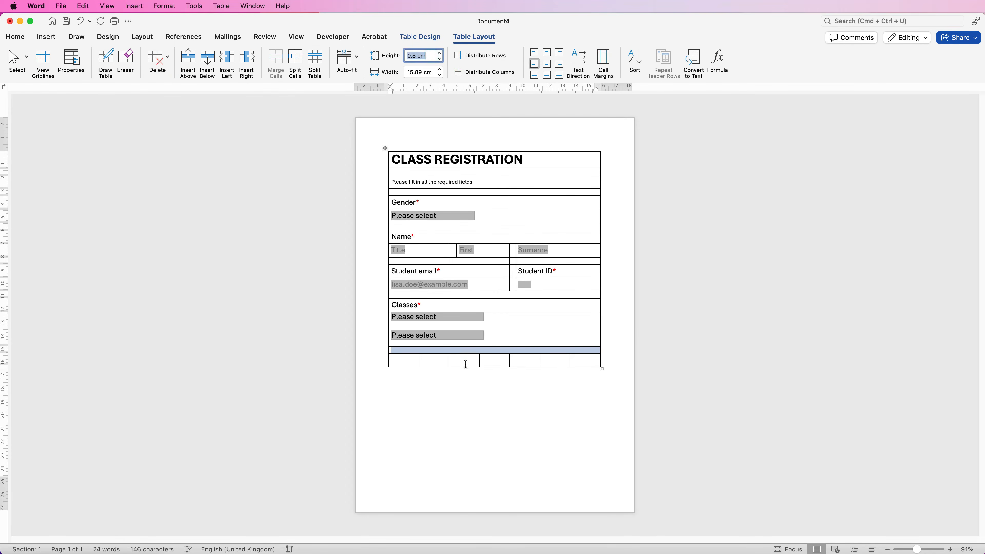
Insert five more rows at the end of the table.
{"action": "left_click", "coordinate": [208, 62]}
{"action": "left_click", "coordinate": [208, 62]}
{"action": "left_click", "coordinate": [208, 62]}
{"action": "left_click", "coordinate": [208, 62]}
{"action": "left_click", "coordinate": [207, 63]}
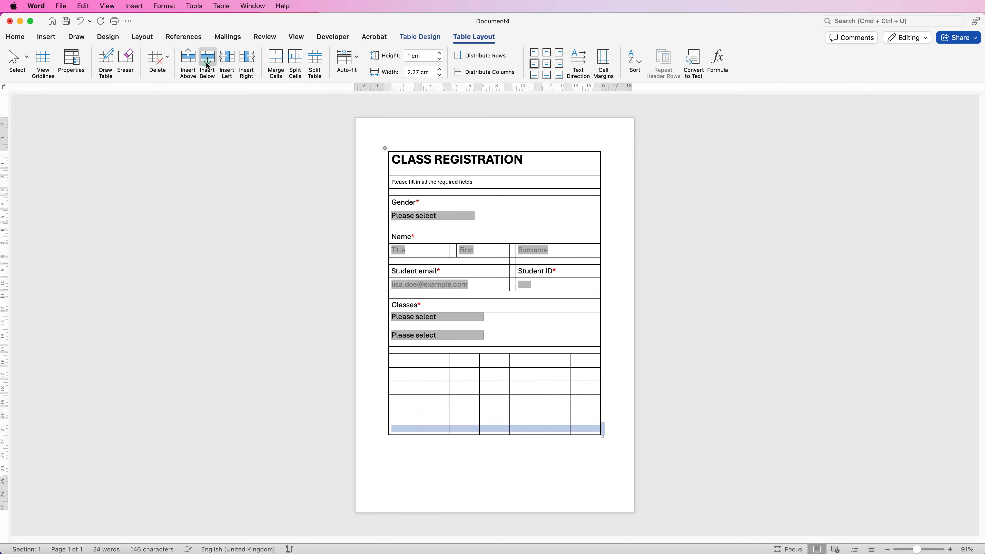
Merge the row below the spacer into one cell and add the label "Current Address*" with a red asterisk.
{"action": "left_click_drag", "start_coordinate": [403, 360], "coordinate": [585, 360]}
{"action": "left_click", "coordinate": [276, 62]}
{"action": "type", "text": "Current Address*"}
{"action": "left_click_drag", "start_coordinate": [434, 360], "coordinate": [585, 374]}
{"action": "left_click", "coordinate": [15, 37]}
{"action": "left_click", "coordinate": [191, 72]}
Merge the row below the Current Address label into one cell and insert a text form field in it.
{"action": "left_click", "coordinate": [473, 37]}
{"action": "left_click", "coordinate": [275, 62]}
{"action": "left_click", "coordinate": [330, 38]}
{"action": "left_click", "coordinate": [173, 62]}
Set the address field's default text to "Street Address" and color the text grey.
{"action": "right_click", "coordinate": [401, 374]}
{"action": "left_click", "coordinate": [422, 460]}
{"action": "type", "text": "Street"}
{"action": "left_click", "coordinate": [686, 340]}
{"action": "left_click", "coordinate": [173, 62]}
{"action": "left_click", "coordinate": [245, 62]}
{"action": "type", "text": "Street Address"}
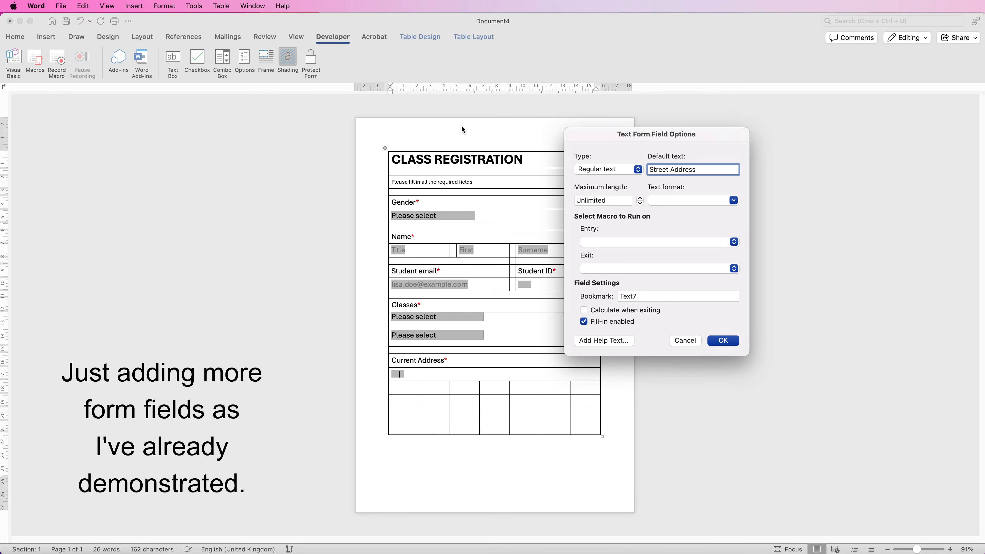
{"action": "key", "text": "Return"}
{"action": "left_click", "coordinate": [15, 37]}
{"action": "left_click", "coordinate": [194, 165]}
Merge the row below Street Address into a thin spacer and merge the following row into one cell.
{"action": "left_click", "coordinate": [434, 38]}
{"action": "mouse_move", "coordinate": [585, 387]}
{"action": "left_mouse_down"}
{"action": "mouse_move", "coordinate": [403, 388]}
{"action": "mouse_move", "coordinate": [585, 395]}
{"action": "left_mouse_up"}
{"action": "left_click", "coordinate": [473, 37]}
{"action": "left_click", "coordinate": [276, 62]}
{"action": "left_click", "coordinate": [416, 55]}
{"action": "left_click", "coordinate": [275, 62]}
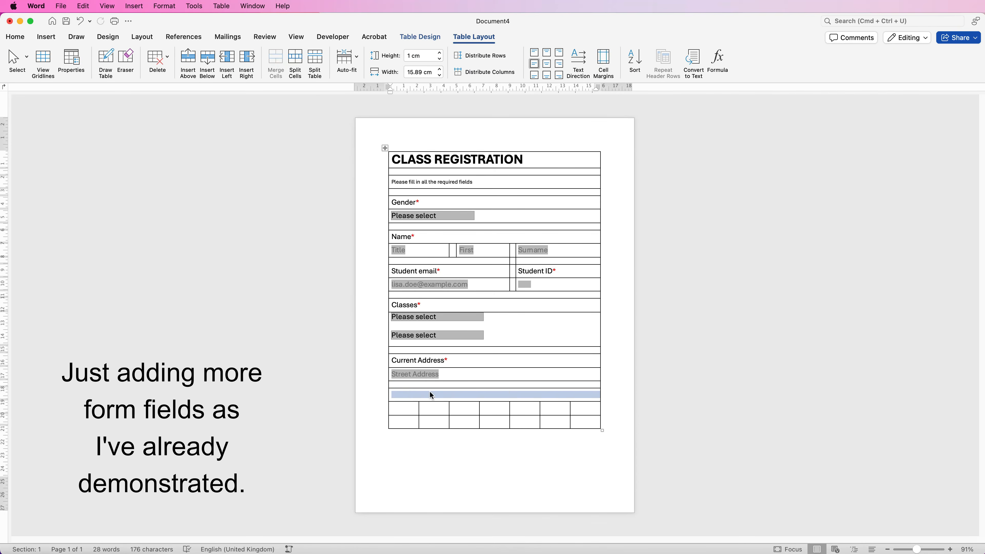
Insert a text form field with the default text "Street Address Line 2" in the merged row below the spacer.
{"action": "left_click", "coordinate": [331, 37]}
{"action": "left_click", "coordinate": [173, 62]}
{"action": "left_click", "coordinate": [245, 62]}
{"action": "type", "text": "Street Address Line 2"}
{"action": "left_click", "coordinate": [722, 340]}
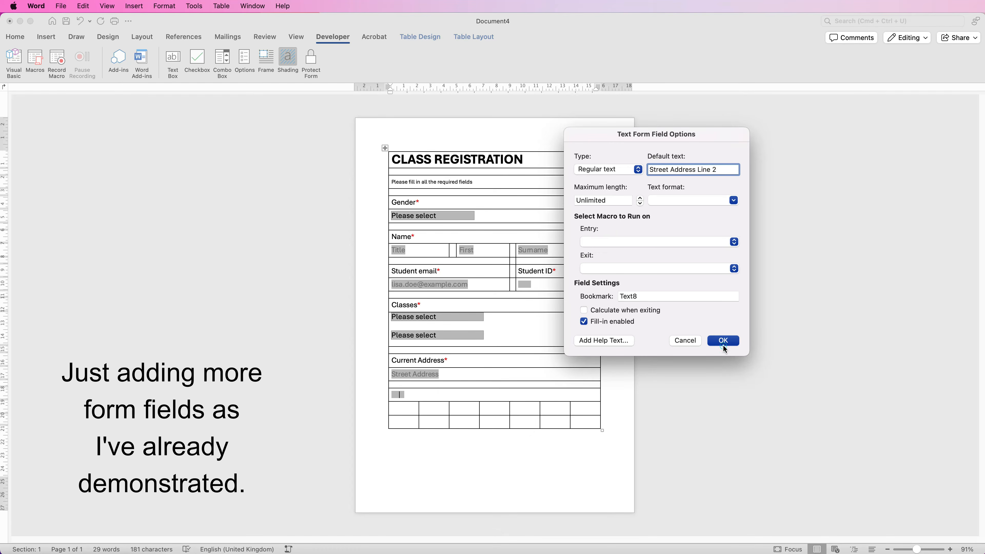
{"action": "left_click", "coordinate": [16, 37]}
Merge the row below Street Address Line 2 into a 0.5 cm high spacer and insert two more rows at the table's end.
{"action": "left_click_drag", "start_coordinate": [586, 407], "coordinate": [403, 407]}
{"action": "left_click", "coordinate": [419, 37]}
{"action": "left_click", "coordinate": [469, 40]}
{"action": "left_click", "coordinate": [276, 62]}
{"action": "left_click", "coordinate": [416, 56]}
{"action": "type", "text": "0.5"}
{"action": "key", "text": "Return"}
{"action": "left_click", "coordinate": [434, 415]}
{"action": "double_click", "coordinate": [208, 62]}
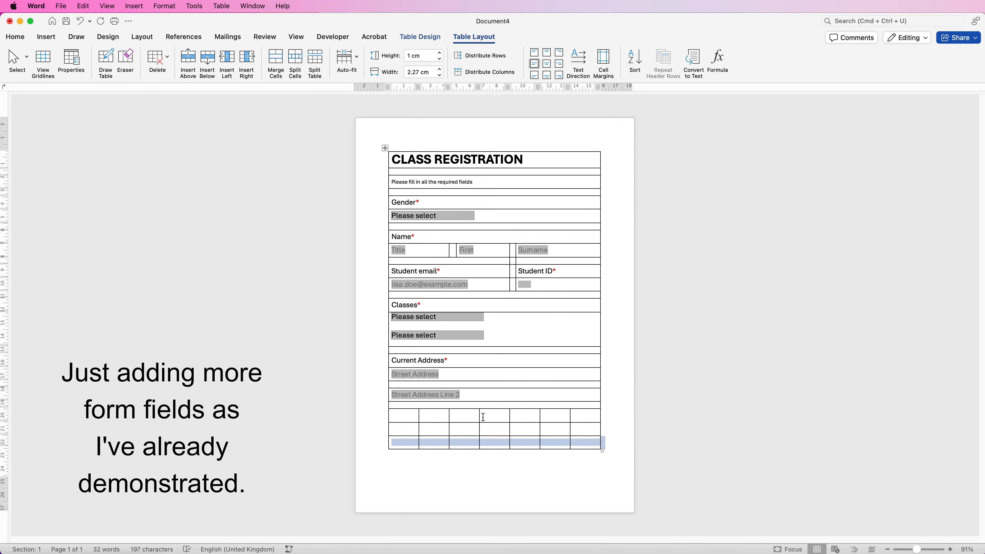
{"action": "left_click", "coordinate": [482, 417]}
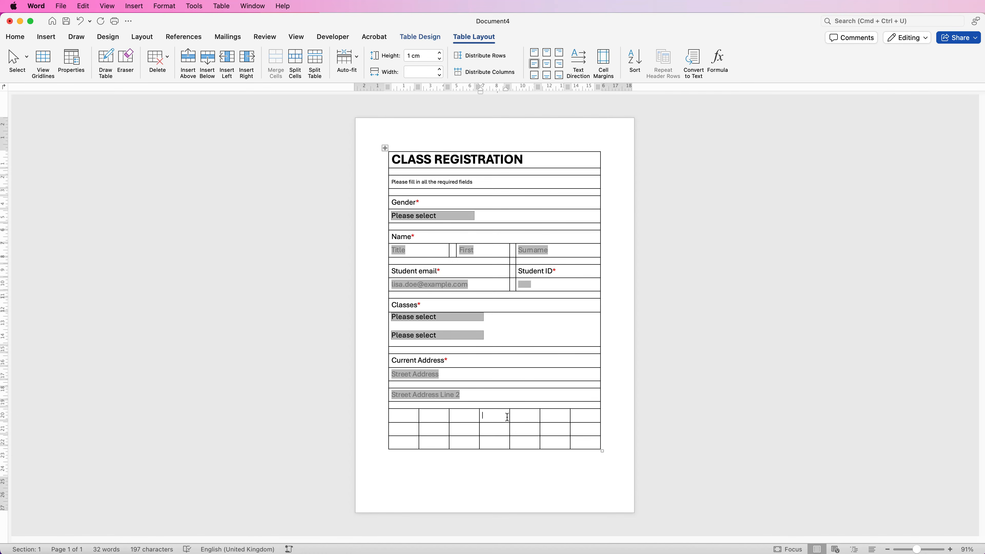
{"action": "left_click_drag", "start_coordinate": [473, 416], "coordinate": [493, 414]}
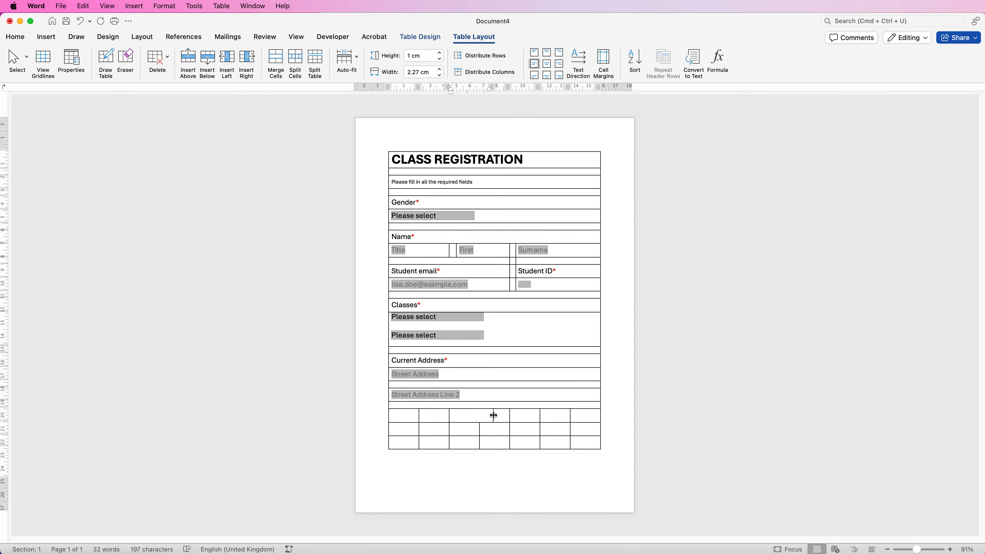
{"action": "key", "text": "super+z"}
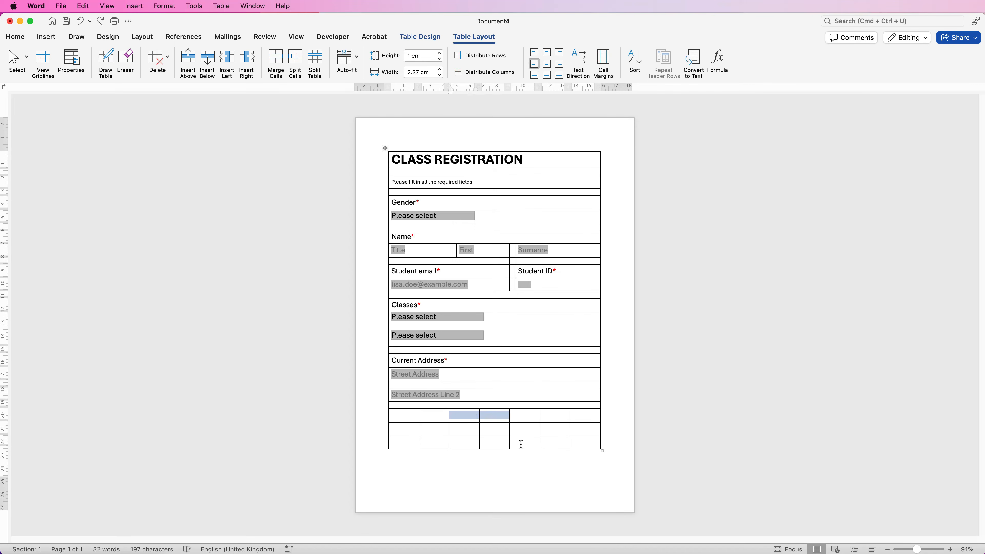
Narrow the fourth column of the last three rows into a gap and merge the three cells before it in their first and third rows.
{"action": "left_click_drag", "start_coordinate": [499, 442], "coordinate": [477, 415]}
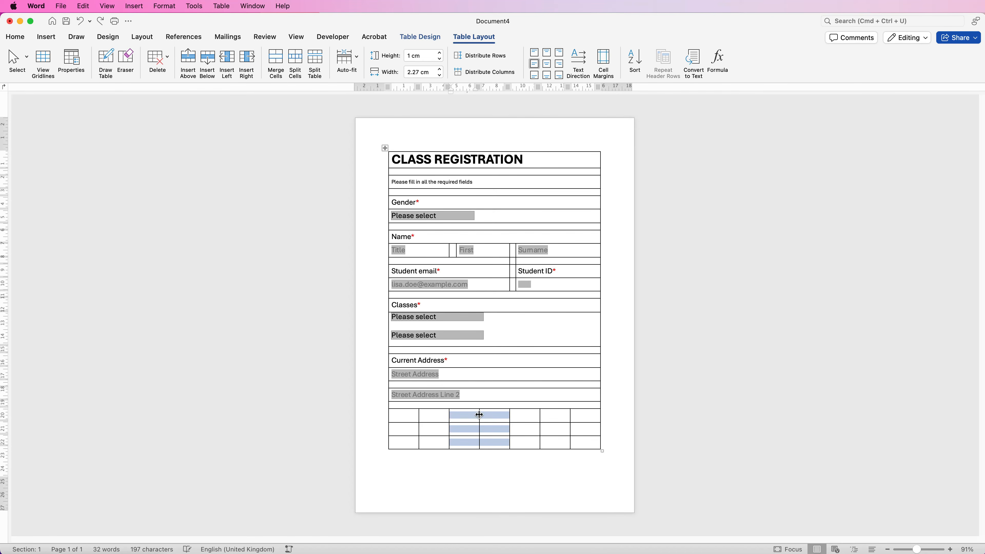
{"action": "left_click", "coordinate": [479, 414]}
{"action": "left_click_drag", "start_coordinate": [479, 414], "coordinate": [399, 414]}
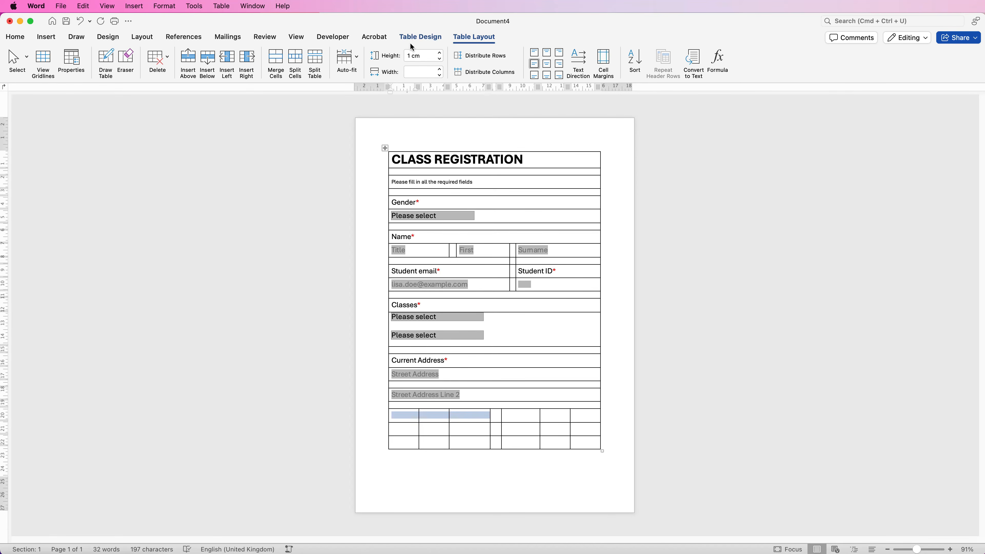
{"action": "left_click_drag", "start_coordinate": [460, 442], "coordinate": [405, 443]}
{"action": "left_click", "coordinate": [276, 62]}
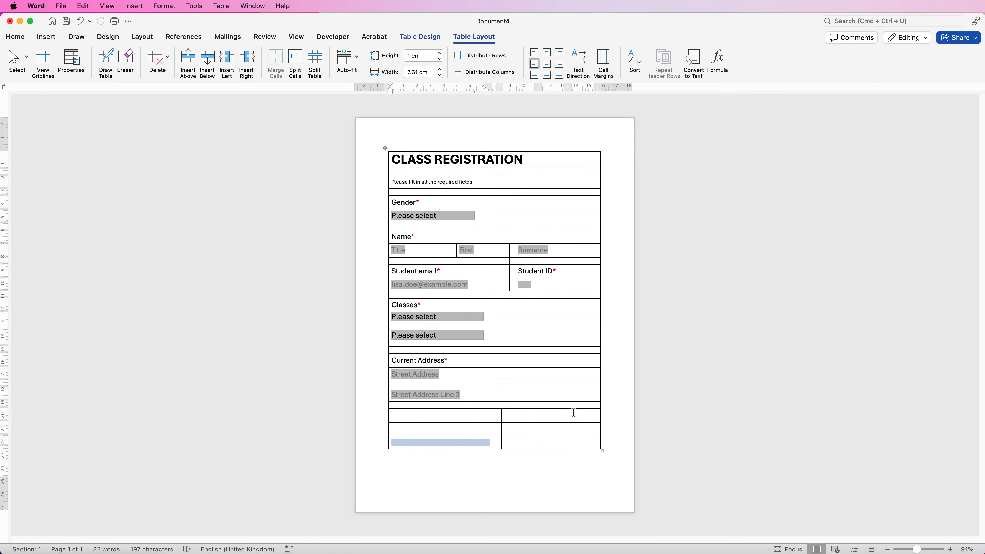
Insert a row at the table's end and merge the three cells after the gap in the first and third rows below the spacer.
{"action": "left_click", "coordinate": [555, 443]}
{"action": "left_click", "coordinate": [207, 62]}
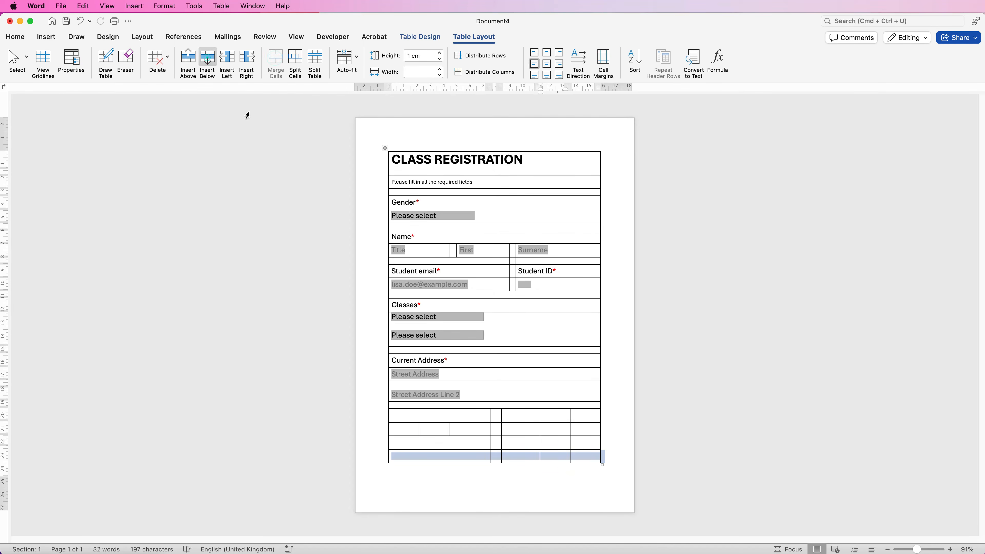
{"action": "left_click_drag", "start_coordinate": [577, 416], "coordinate": [535, 415]}
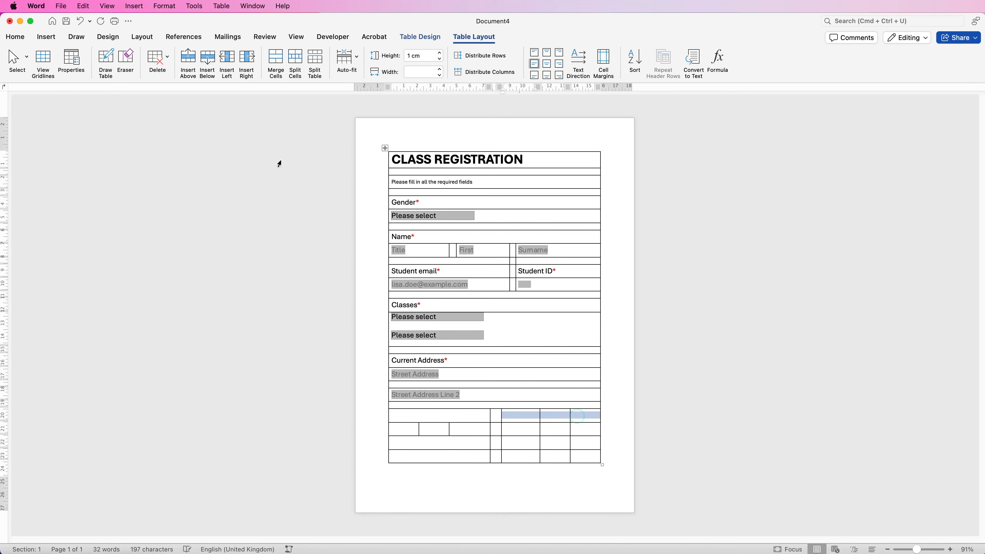
{"action": "left_click", "coordinate": [278, 69]}
{"action": "left_click_drag", "start_coordinate": [577, 440], "coordinate": [504, 442]}
{"action": "left_click", "coordinate": [276, 62]}
Insert a text form field with the default text "City" in grey in the first merged cell below the spacer.
{"action": "left_click", "coordinate": [452, 416]}
{"action": "left_click", "coordinate": [332, 37]}
{"action": "left_click", "coordinate": [173, 59]}
{"action": "right_click", "coordinate": [397, 415]}
{"action": "left_click", "coordinate": [419, 479]}
{"action": "type", "text": "City"}
{"action": "left_click", "coordinate": [723, 341]}
{"action": "left_click", "coordinate": [18, 39]}
{"action": "left_click", "coordinate": [190, 73]}
Insert text form fields in the merged cell across the gap from City and in both merged cells two rows below.
{"action": "left_click", "coordinate": [341, 40]}
{"action": "left_click", "coordinate": [511, 415]}
{"action": "left_click", "coordinate": [173, 60]}
{"action": "left_click", "coordinate": [397, 442]}
{"action": "left_click", "coordinate": [172, 61]}
{"action": "left_click", "coordinate": [511, 442]}
{"action": "left_click", "coordinate": [173, 60]}
Set the default text to "Region" for the field beside City and to "Postcode" for the field below City.
{"action": "type", "text": "Region"}
{"action": "left_click", "coordinate": [723, 341]}
{"action": "left_click", "coordinate": [15, 37]}
{"action": "right_click", "coordinate": [397, 442]}
{"action": "left_click", "coordinate": [423, 523]}
{"action": "type", "text": "Postcode"}
{"action": "left_click", "coordinate": [723, 340]}
Set the default text of the field beside Postcode to "Country" and make the text larger and grey.
{"action": "right_click", "coordinate": [511, 442]}
{"action": "left_click", "coordinate": [537, 524]}
{"action": "type", "text": "Country"}
{"action": "left_click", "coordinate": [721, 341]}
{"action": "double_click", "coordinate": [139, 55]}
{"action": "left_click", "coordinate": [191, 72]}
Insert a row below the last table row and set the row below Postcode to a height of 0.5 cm.
{"action": "left_click", "coordinate": [562, 457]}
{"action": "left_click", "coordinate": [473, 37]}
{"action": "left_click", "coordinate": [207, 64]}
{"action": "left_click_drag", "start_coordinate": [403, 439], "coordinate": [458, 444]}
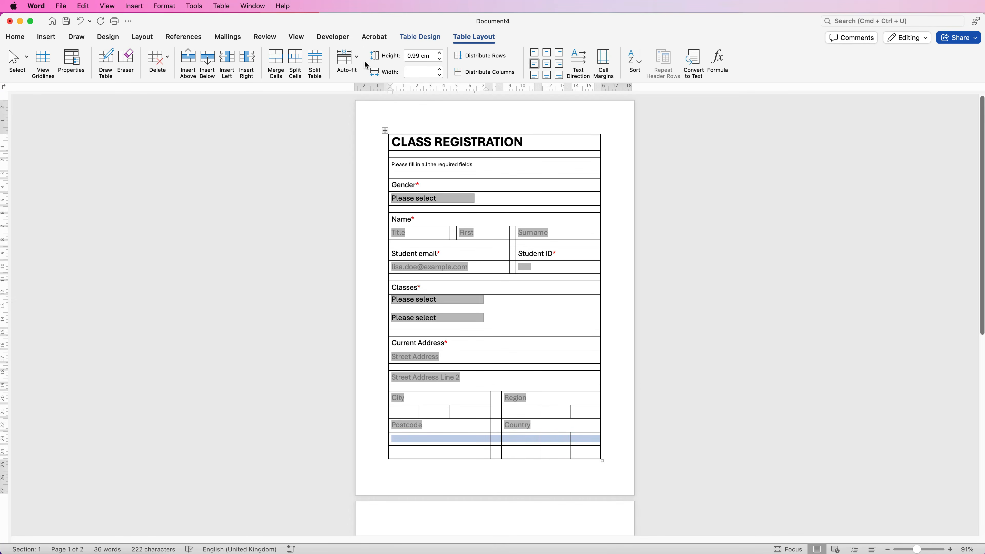
{"action": "left_click", "coordinate": [432, 57]}
{"action": "type", "text": "0.5"}
{"action": "key", "text": "Return"}
{"action": "left_click", "coordinate": [474, 464]}
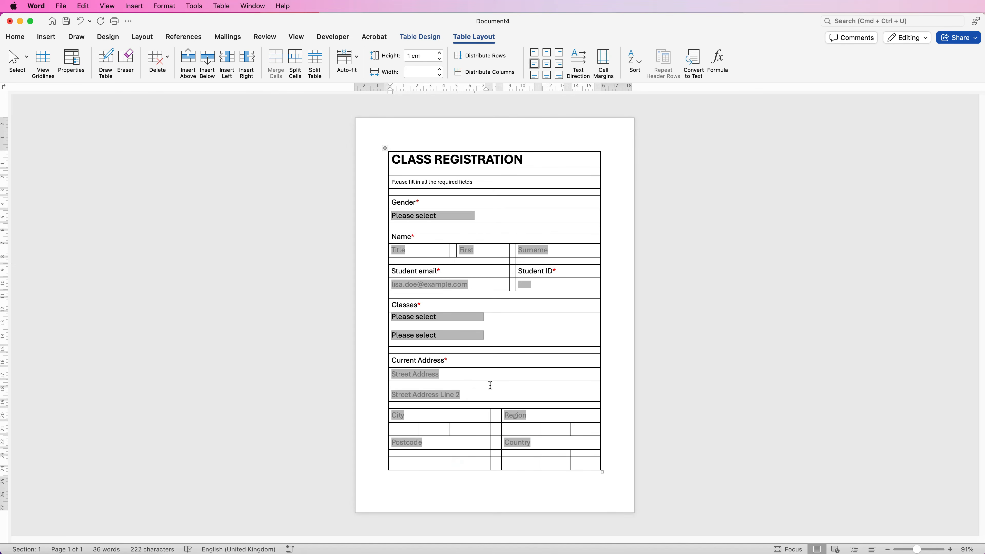
Set the height of the empty row between City and Postcode to 0.5 cm.
{"action": "left_click_drag", "start_coordinate": [574, 431], "coordinate": [389, 423]}
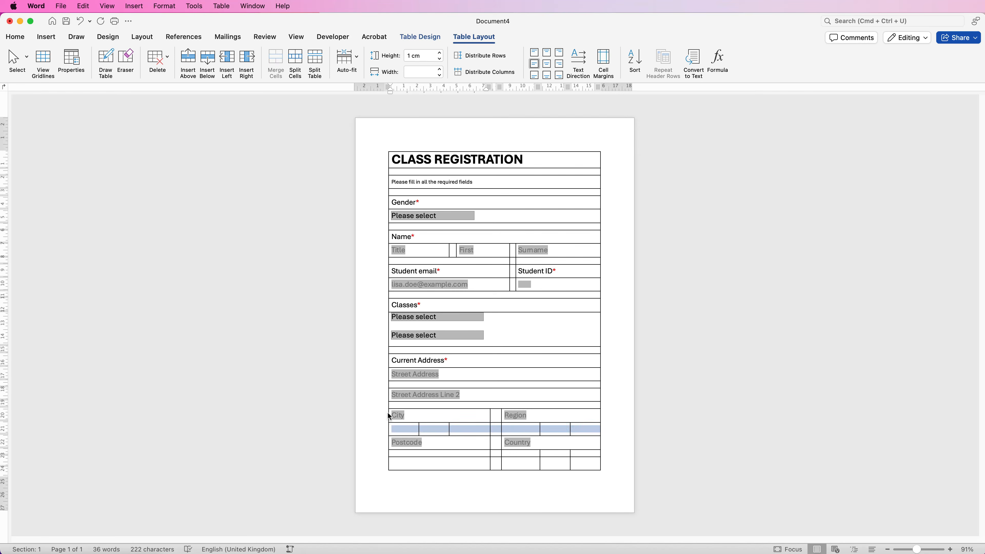
{"action": "left_click_drag", "start_coordinate": [425, 55], "coordinate": [389, 56]}
{"action": "type", "text": ".5"}
{"action": "key", "text": "Return"}
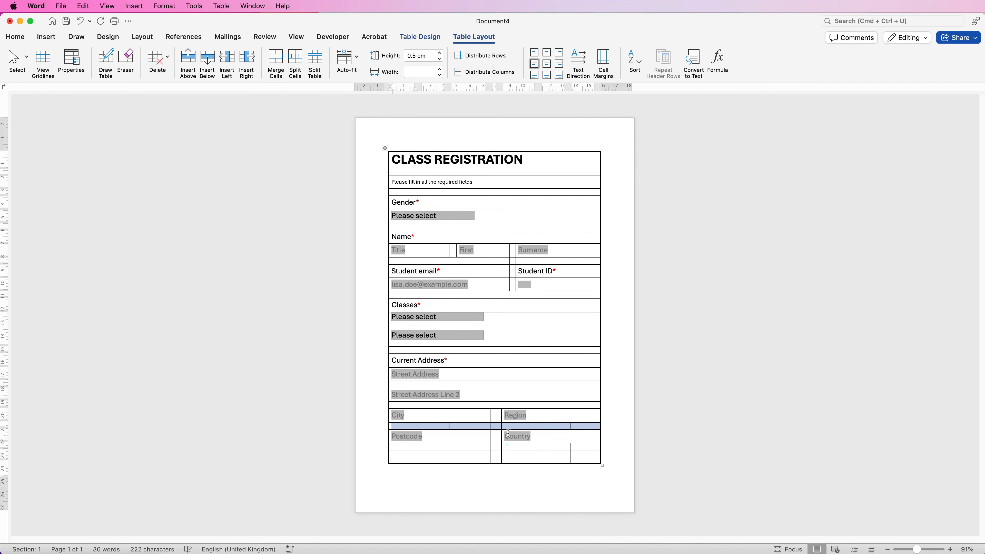
In the spacer row between City and Postcode, merge the three cells on each side of the gap.
{"action": "left_click", "coordinate": [528, 427]}
{"action": "left_click_drag", "start_coordinate": [578, 426], "coordinate": [504, 427]}
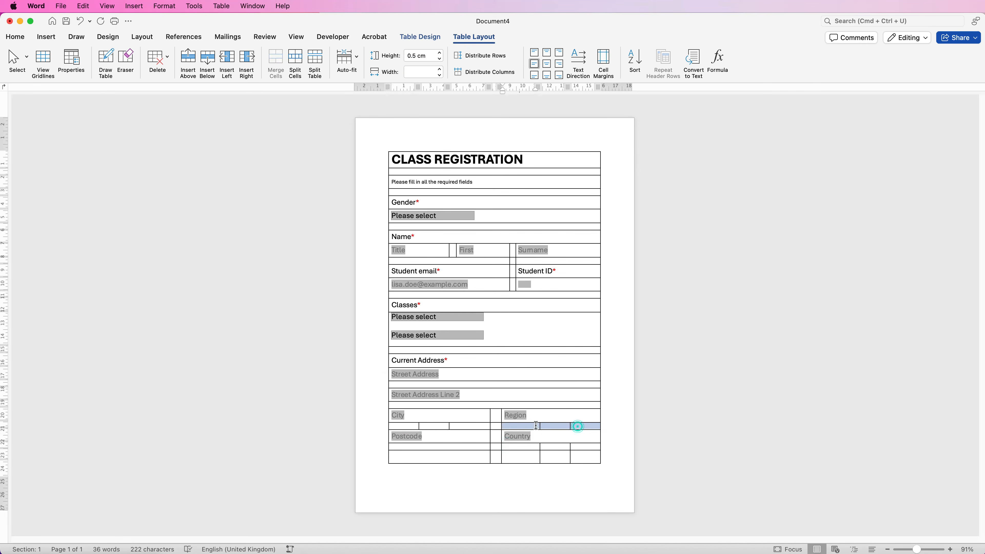
{"action": "left_click", "coordinate": [276, 62]}
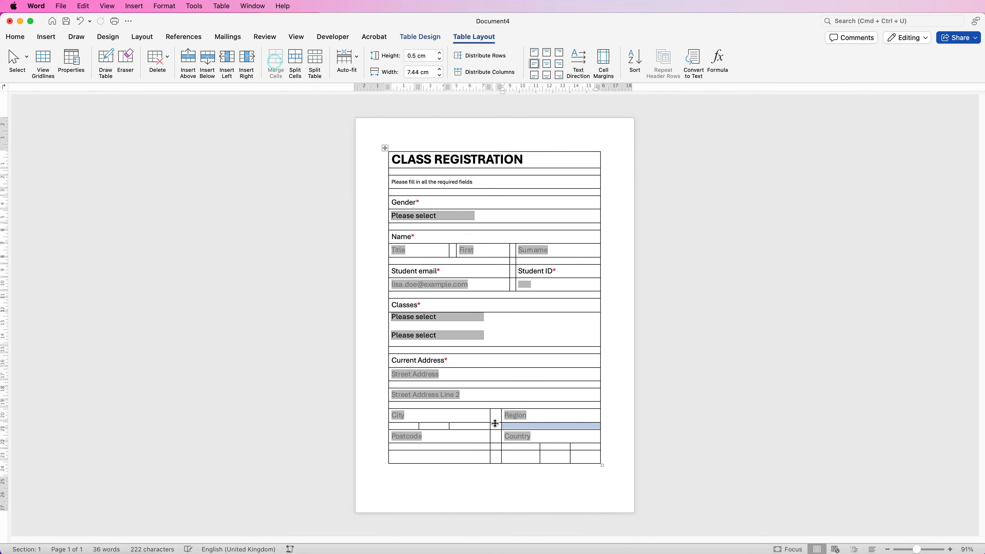
{"action": "left_click_drag", "start_coordinate": [475, 426], "coordinate": [404, 423]}
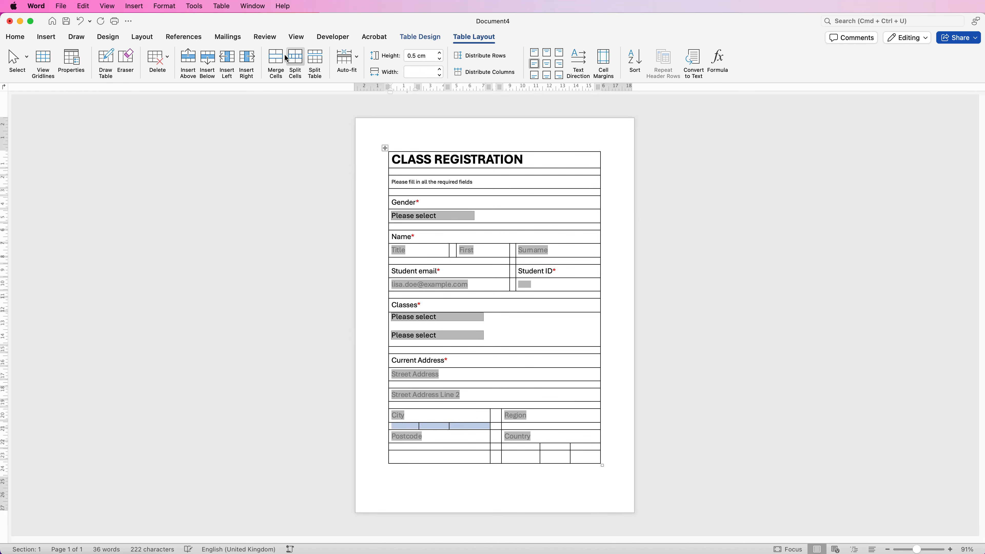
{"action": "left_click", "coordinate": [275, 62]}
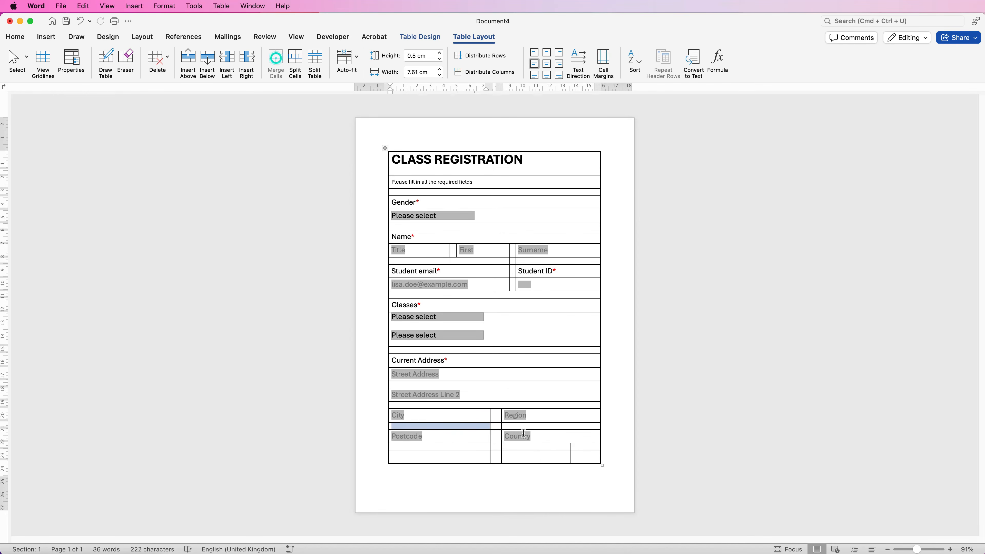
Enter the label "Emergency Contact*" in the last row's first cell at size 16 with a red asterisk.
{"action": "left_click", "coordinate": [514, 457]}
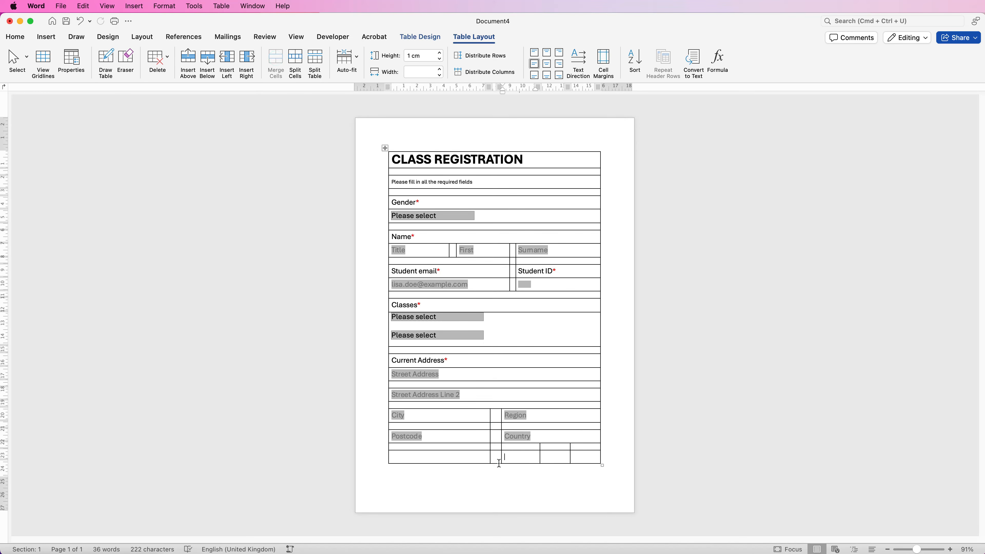
{"action": "left_click", "coordinate": [467, 457]}
{"action": "type", "text": "Emergency Contact"}
{"action": "triple_click", "coordinate": [445, 457]}
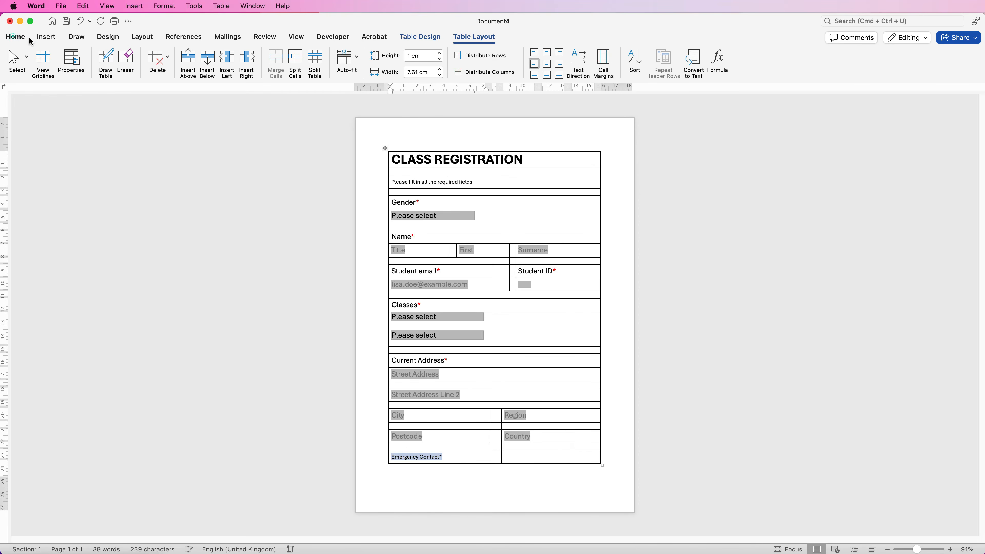
{"action": "left_click", "coordinate": [12, 38]}
{"action": "left_click", "coordinate": [138, 56]}
{"action": "left_click", "coordinate": [138, 58]}
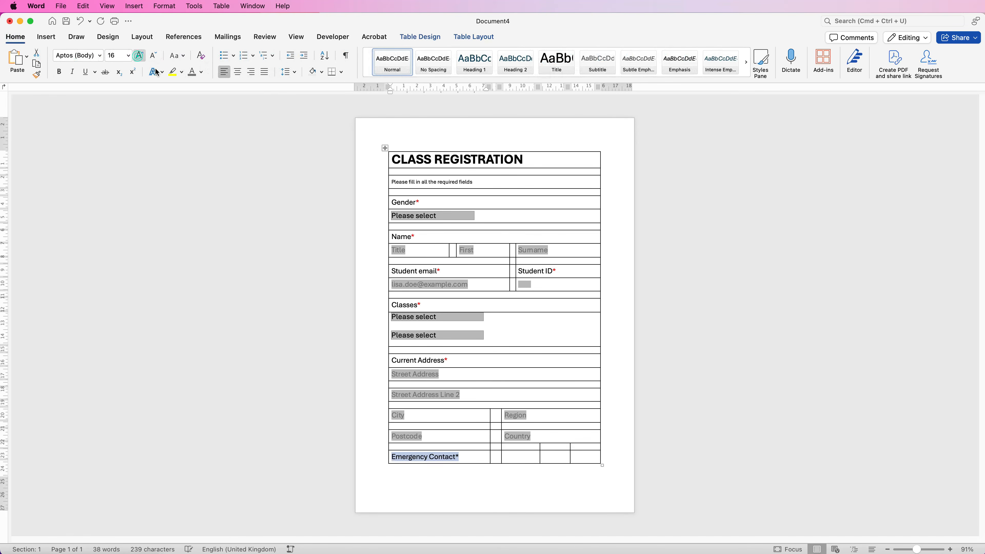
{"action": "left_click", "coordinate": [459, 456]}
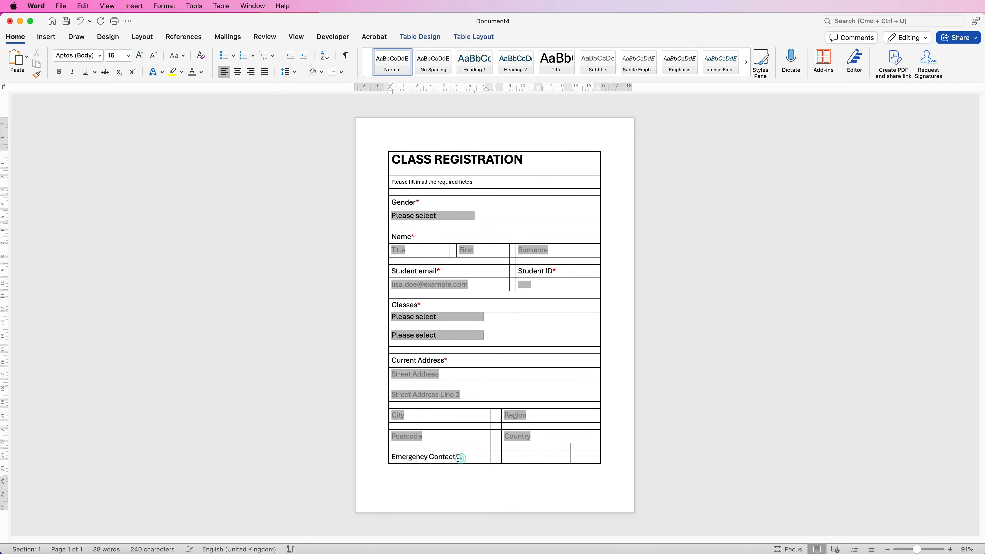
{"action": "left_click", "coordinate": [202, 72]}
{"action": "left_click", "coordinate": [204, 188]}
Merge the three cells across the gap from the Emergency Contact label.
{"action": "left_click", "coordinate": [523, 460]}
{"action": "left_click_drag", "start_coordinate": [582, 459], "coordinate": [505, 459]}
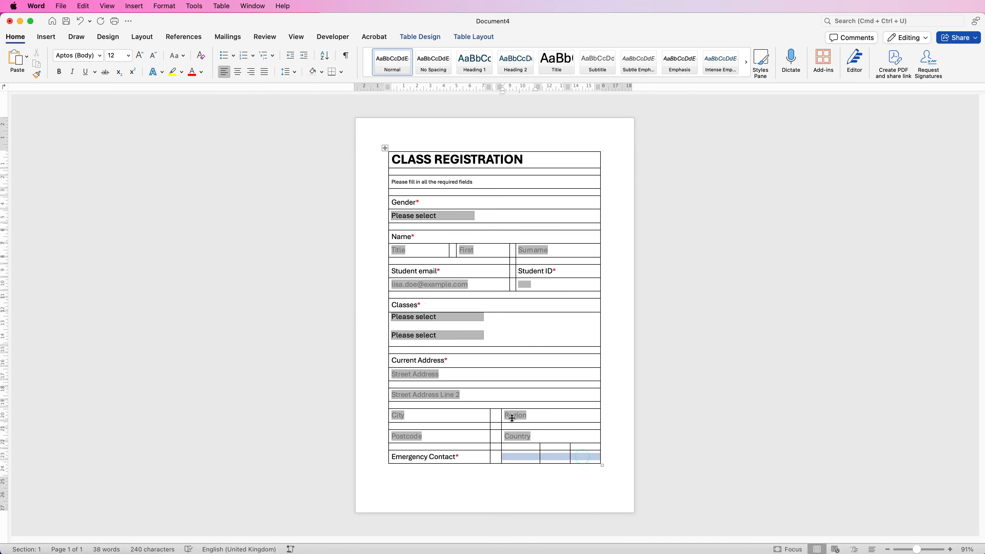
{"action": "left_click", "coordinate": [474, 37]}
{"action": "left_click", "coordinate": [278, 64]}
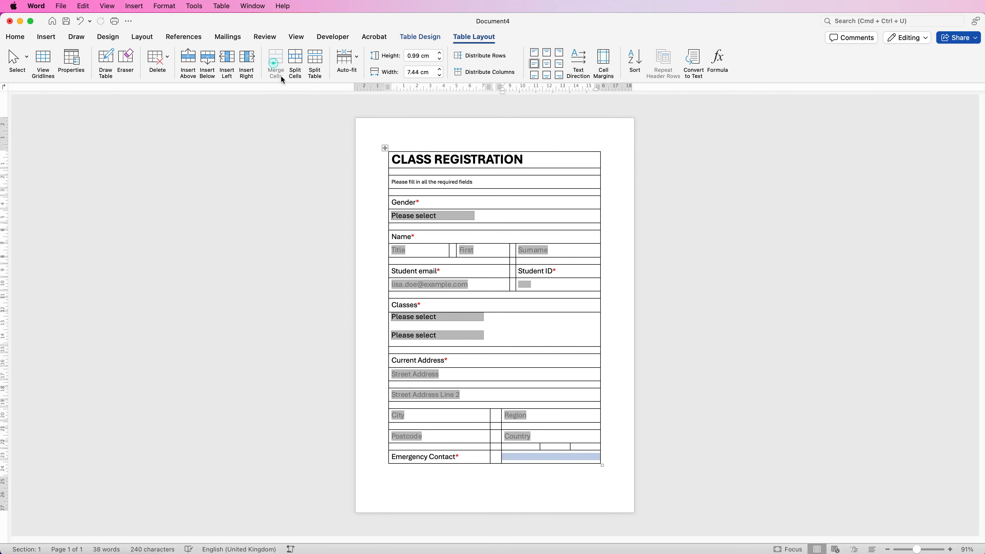
Copy the Country form field into the merged cell beside Emergency Contact and set its default text to "Tel Number".
{"action": "left_click", "coordinate": [517, 437]}
{"action": "key", "text": "super+c"}
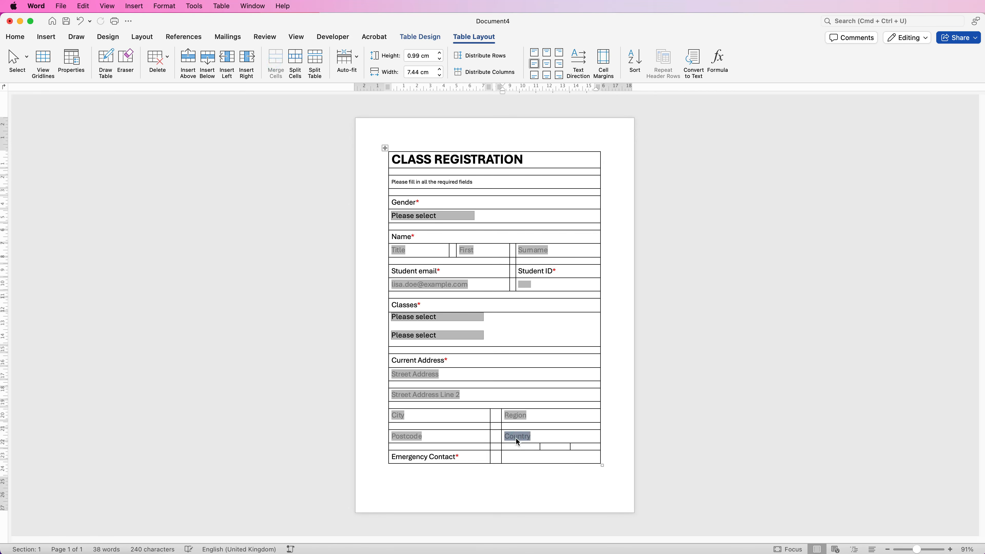
{"action": "left_click", "coordinate": [515, 457]}
{"action": "key", "text": "super+v"}
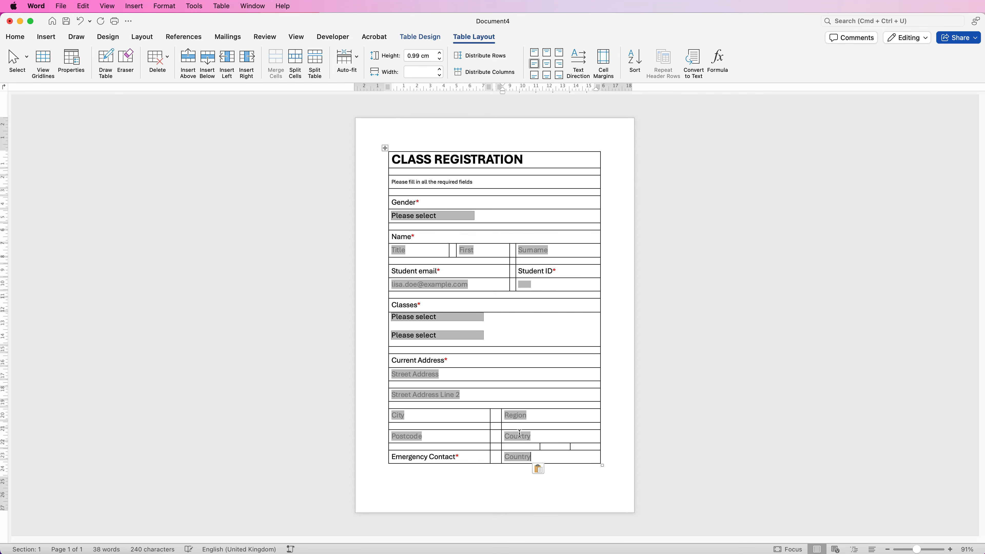
{"action": "right_click", "coordinate": [517, 457]}
{"action": "left_click", "coordinate": [538, 539]}
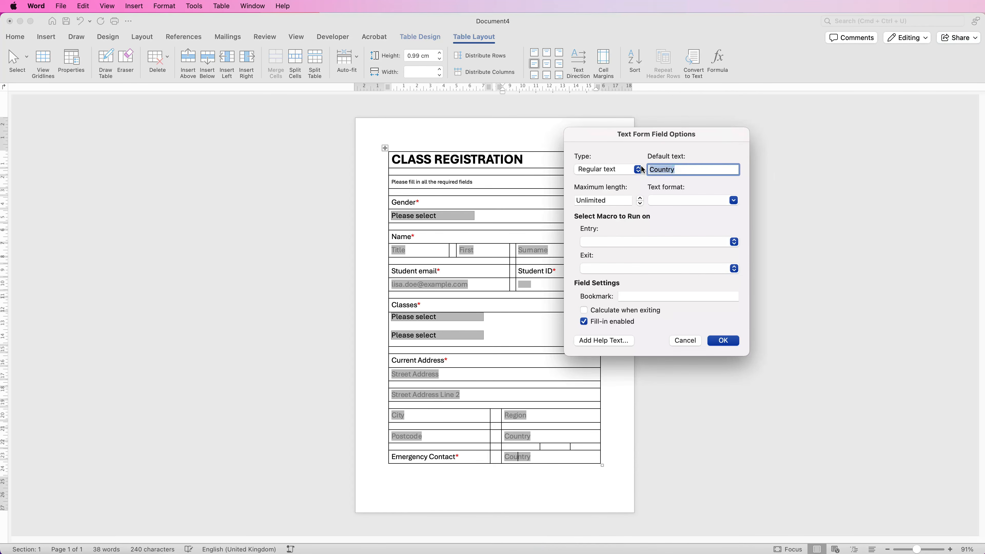
{"action": "type", "text": "Tel Number"}
{"action": "left_click", "coordinate": [731, 341]}
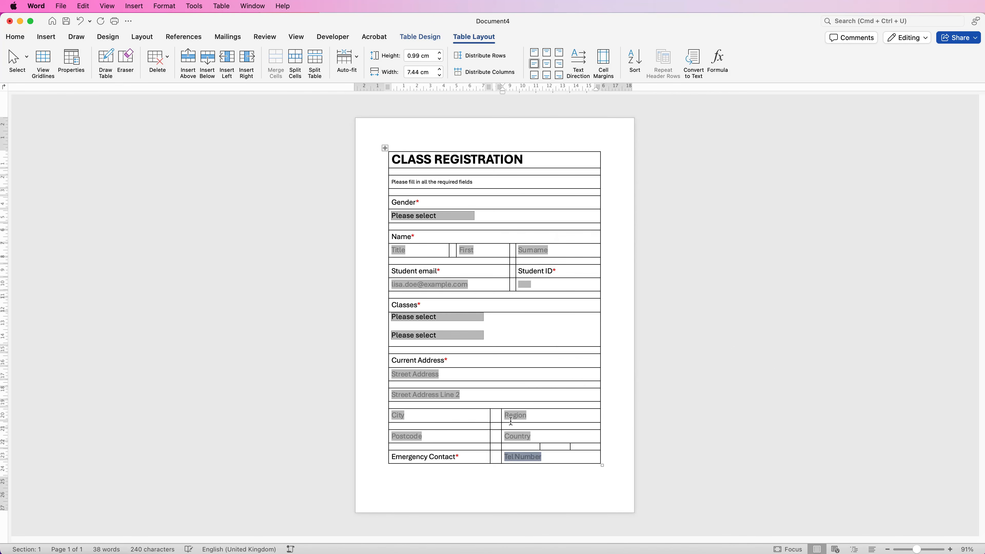
{"action": "left_click", "coordinate": [554, 457]}
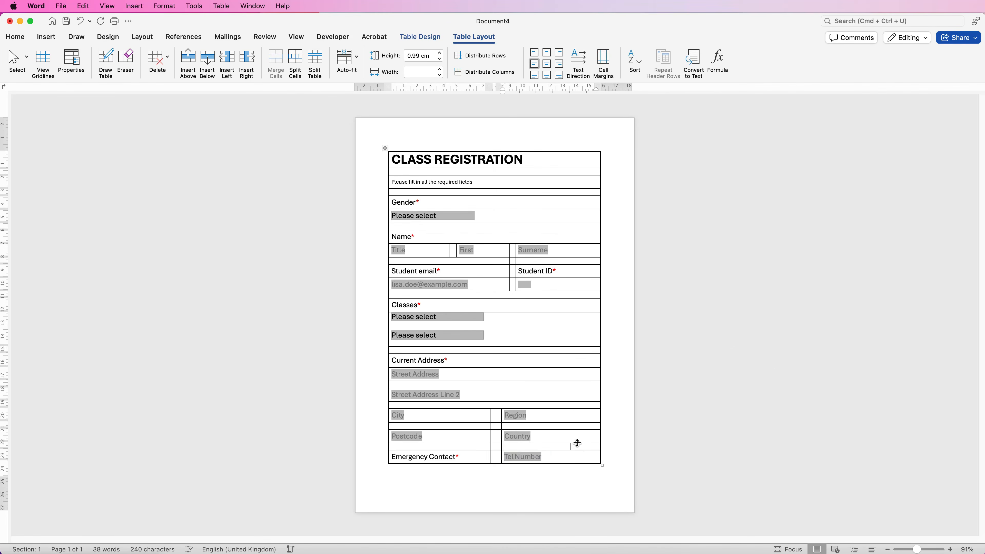
Remove all borders from the entire table and show its gridlines.
{"action": "left_click", "coordinate": [385, 147]}
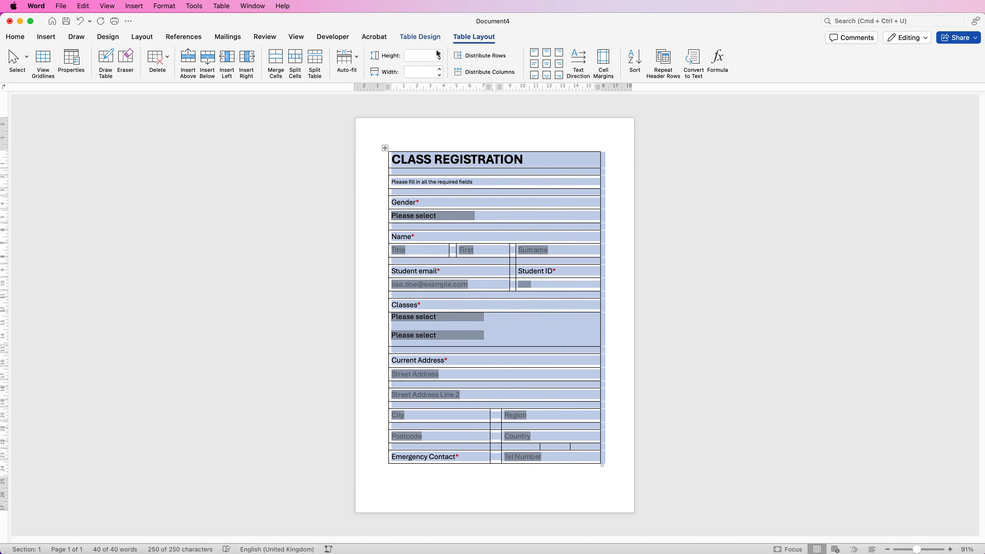
{"action": "left_click", "coordinate": [431, 39]}
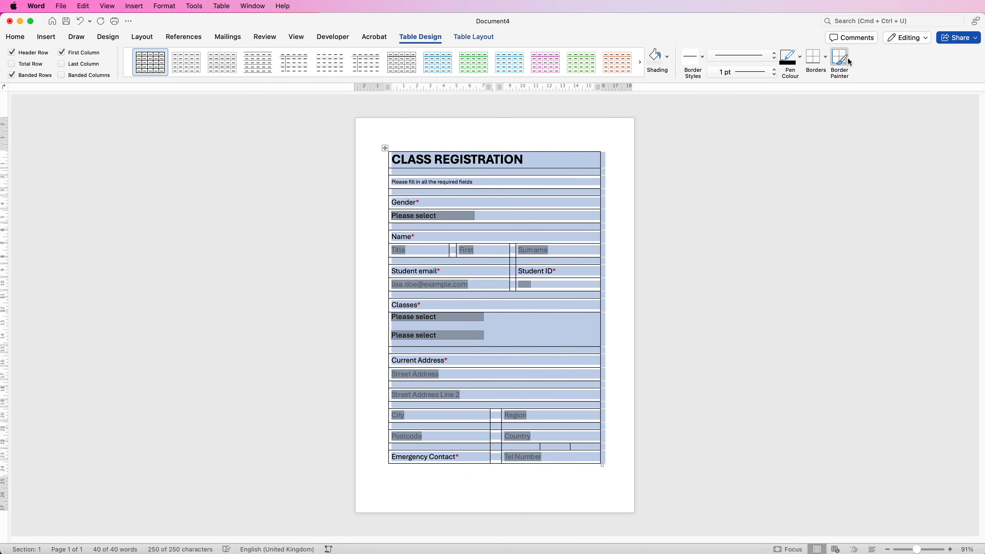
{"action": "left_click", "coordinate": [826, 59]}
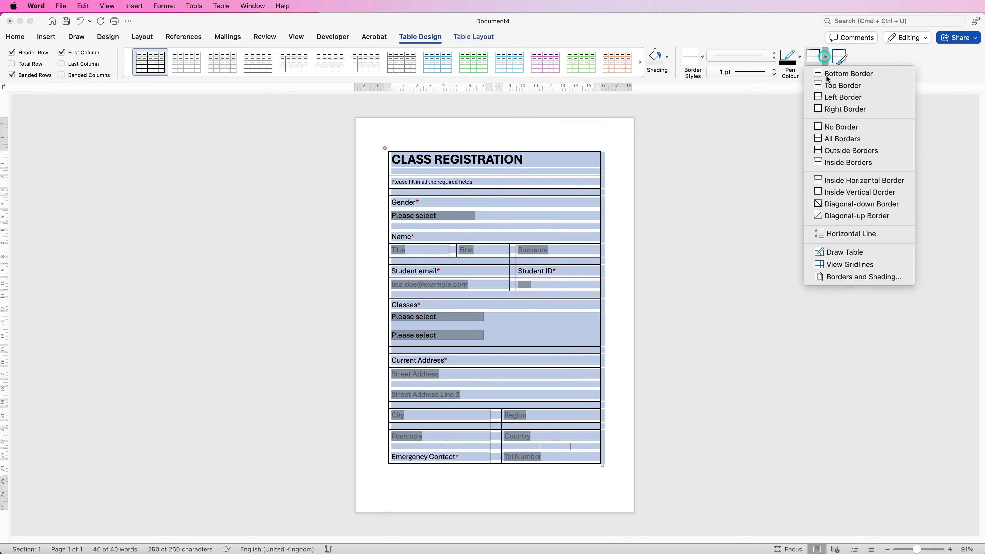
{"action": "left_click", "coordinate": [831, 128]}
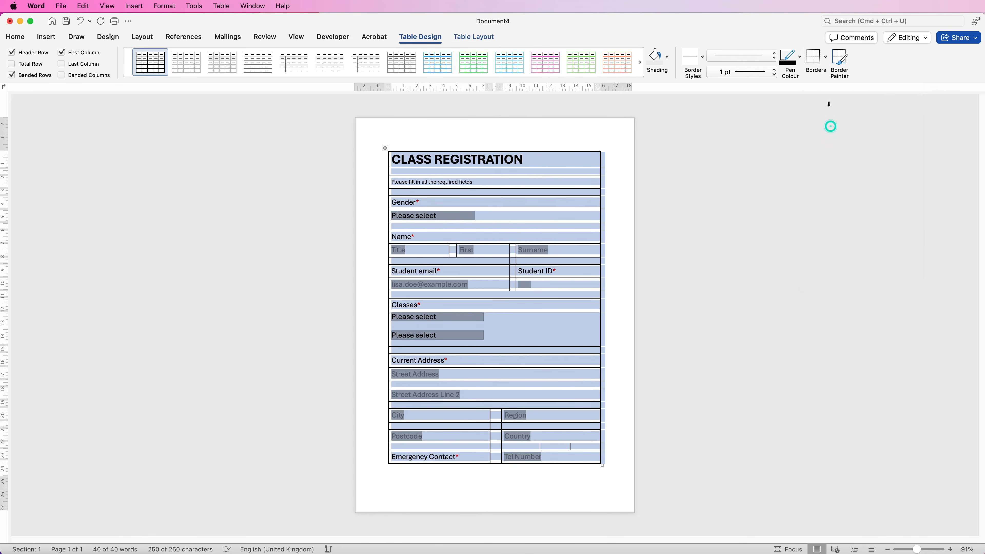
{"action": "left_click", "coordinate": [826, 59]}
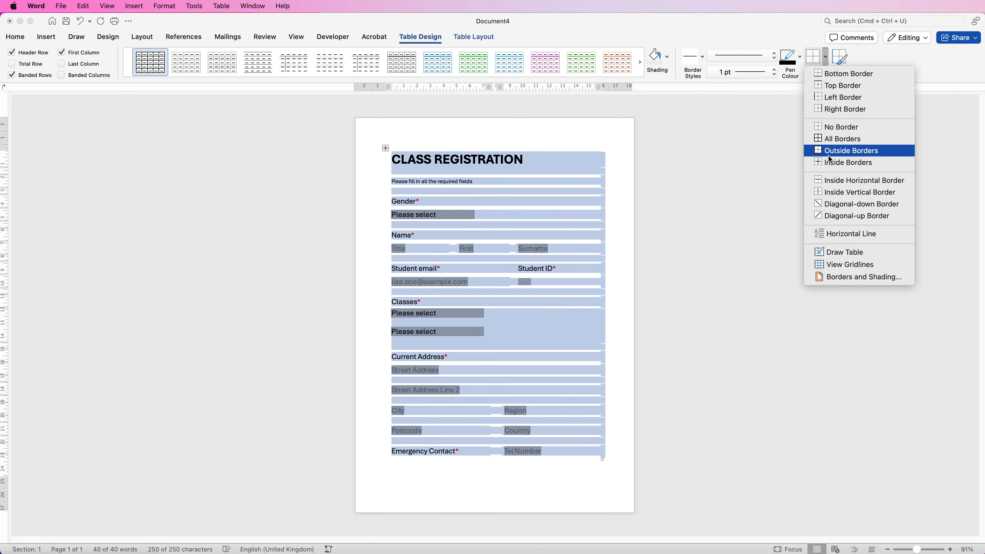
{"action": "left_click", "coordinate": [827, 265]}
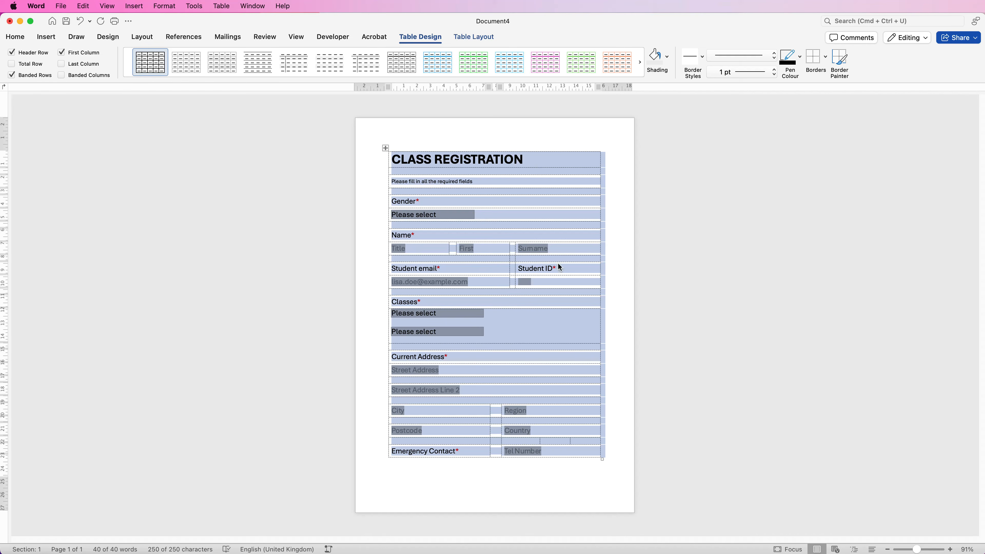
Use the Border Painter to draw a 1 pt black line above the "Please fill in all the required fields" row.
{"action": "left_click", "coordinate": [839, 60]}
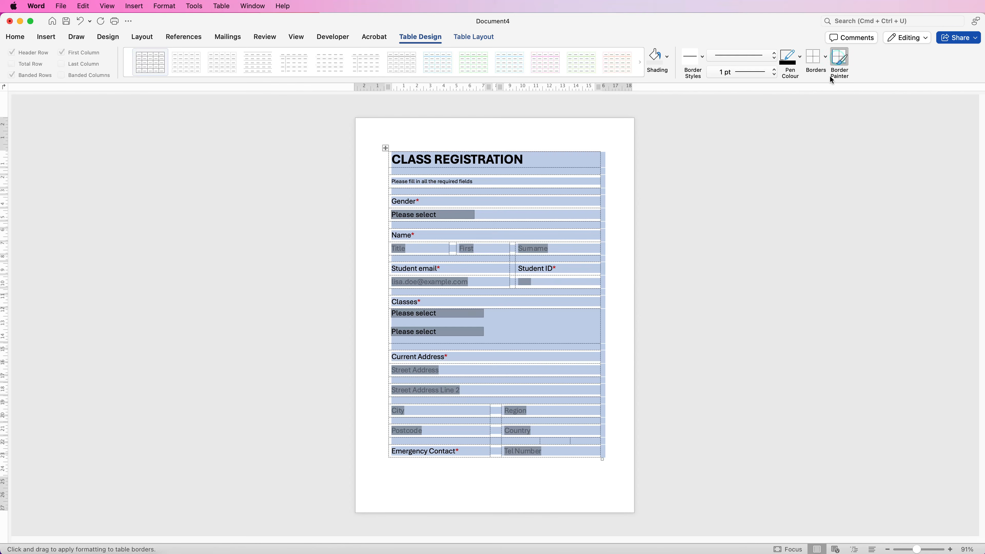
{"action": "left_click", "coordinate": [529, 174]}
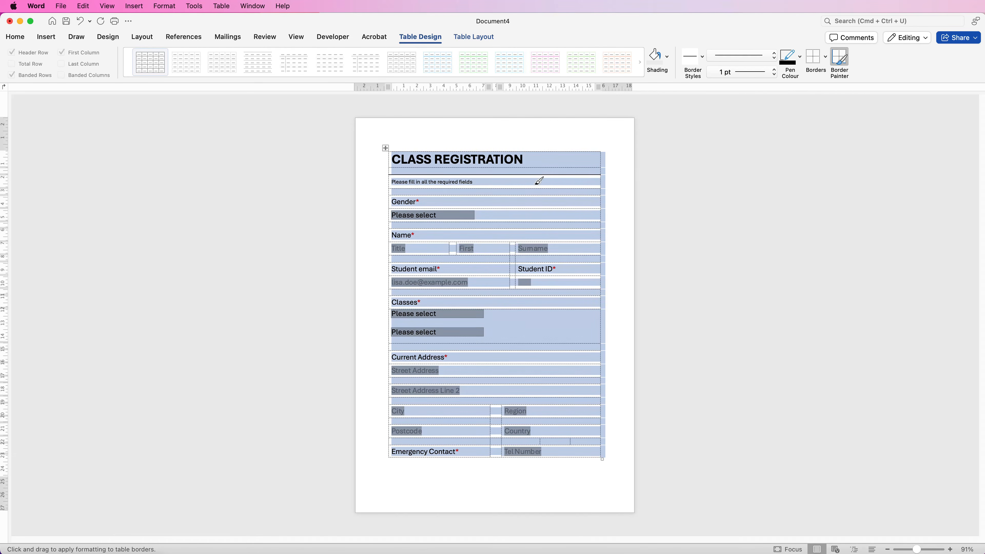
{"action": "left_click", "coordinate": [838, 60]}
{"action": "left_click", "coordinate": [620, 168]}
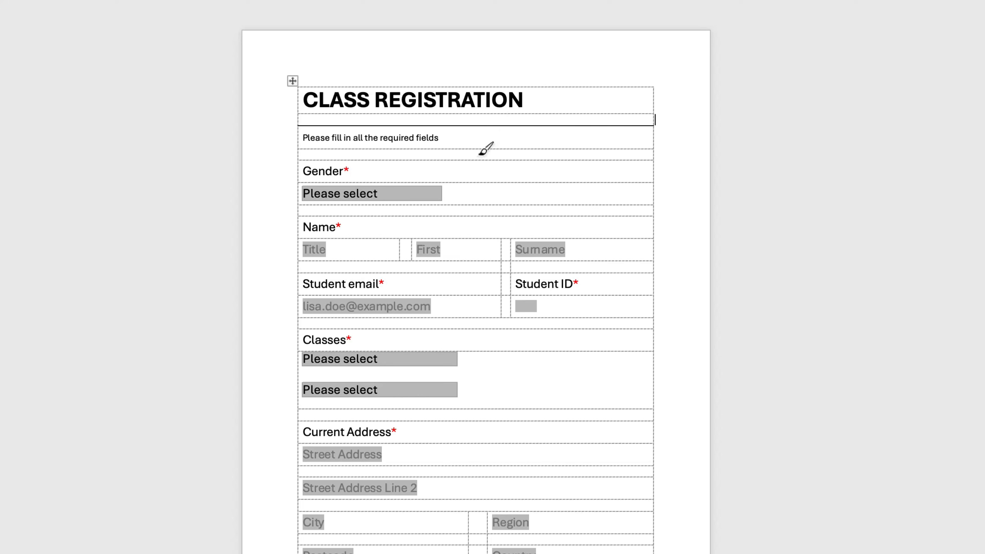
Paint borders on all four sides of the Gender drop-down cell.
{"action": "left_click", "coordinate": [462, 182]}
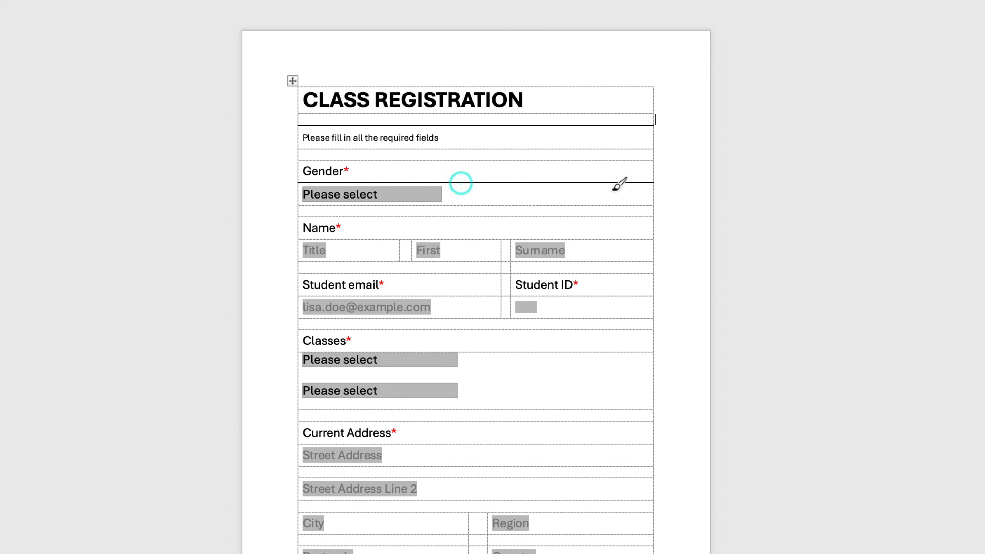
{"action": "left_click", "coordinate": [653, 194]}
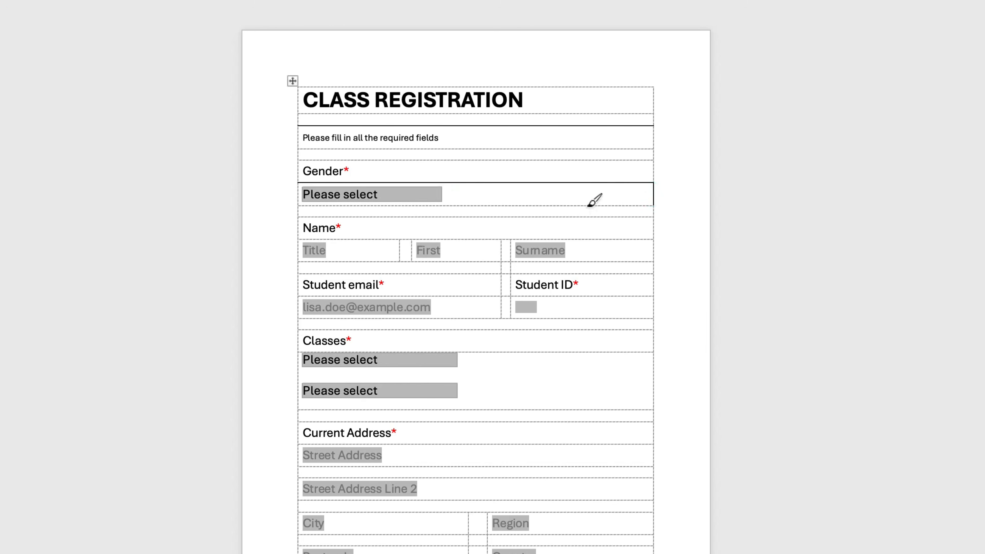
{"action": "left_click", "coordinate": [586, 206]}
{"action": "left_click", "coordinate": [296, 193]}
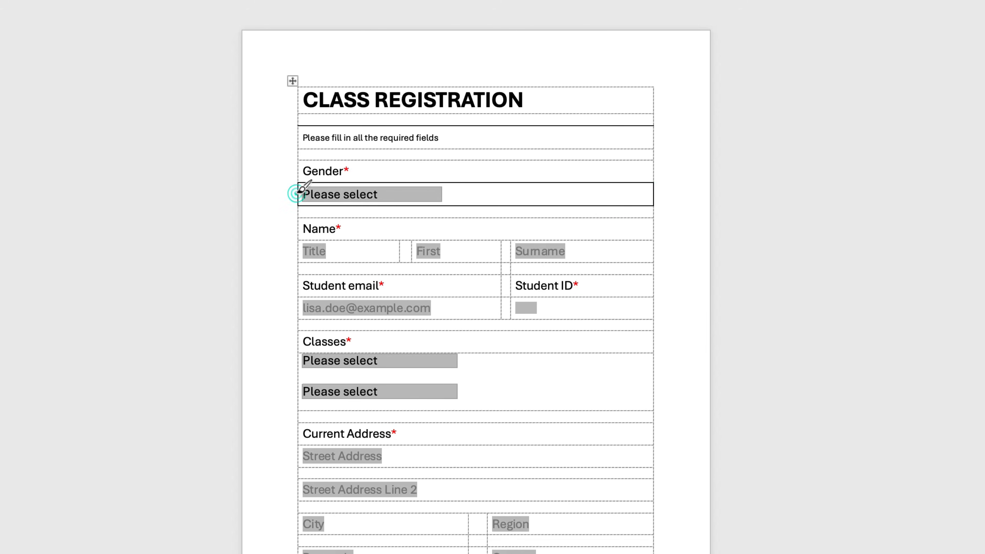
Paint borders around the Title, First and Surname field cells, leaving the First cell's right side open.
{"action": "left_click", "coordinate": [332, 240]}
{"action": "left_click", "coordinate": [399, 252]}
{"action": "left_click", "coordinate": [363, 263]}
{"action": "left_click", "coordinate": [296, 252]}
{"action": "left_click", "coordinate": [412, 252]}
{"action": "left_click", "coordinate": [458, 240]}
{"action": "left_click", "coordinate": [457, 264]}
{"action": "left_click", "coordinate": [578, 250]}
{"action": "left_click", "coordinate": [914, 66]}
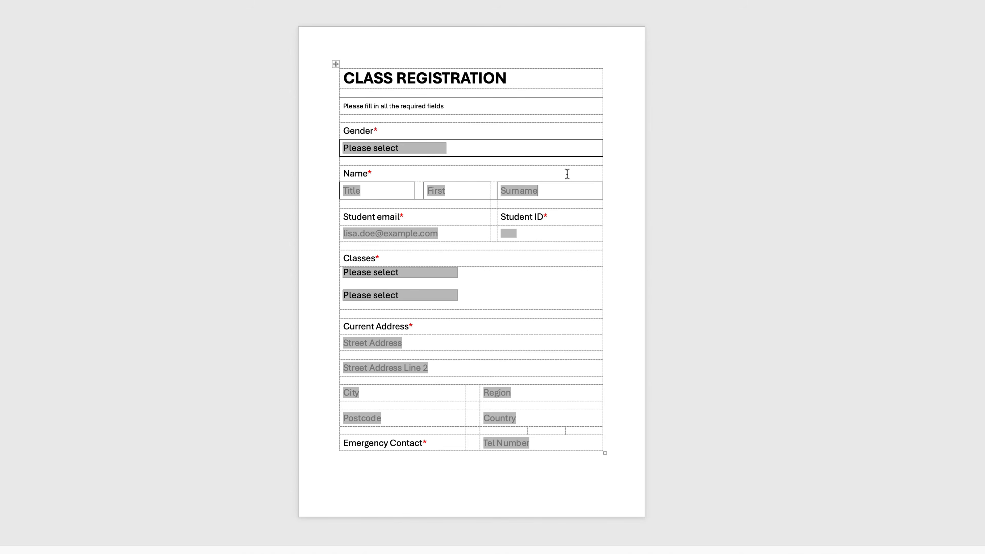
{"action": "left_click", "coordinate": [601, 190]}
Paint borders around the Student email, Student ID and Classes field cells.
{"action": "left_click", "coordinate": [481, 237]}
{"action": "left_click", "coordinate": [599, 233]}
{"action": "left_click", "coordinate": [565, 311]}
Paint borders around both street address cells, the City, Region, Postcode and Country cells, and the Emergency Contact and Tel Number cells.
{"action": "left_click", "coordinate": [587, 351]}
{"action": "left_click", "coordinate": [587, 378]}
{"action": "left_click", "coordinate": [467, 400]}
{"action": "left_click", "coordinate": [466, 423]}
{"action": "left_click", "coordinate": [464, 448]}
{"action": "left_click", "coordinate": [517, 390]}
{"action": "left_click", "coordinate": [513, 406]}
{"action": "left_click", "coordinate": [512, 415]}
{"action": "left_click", "coordinate": [458, 407]}
{"action": "left_click", "coordinate": [454, 432]}
{"action": "left_click", "coordinate": [450, 441]}
{"action": "left_click", "coordinate": [582, 438]}
{"action": "left_click", "coordinate": [601, 427]}
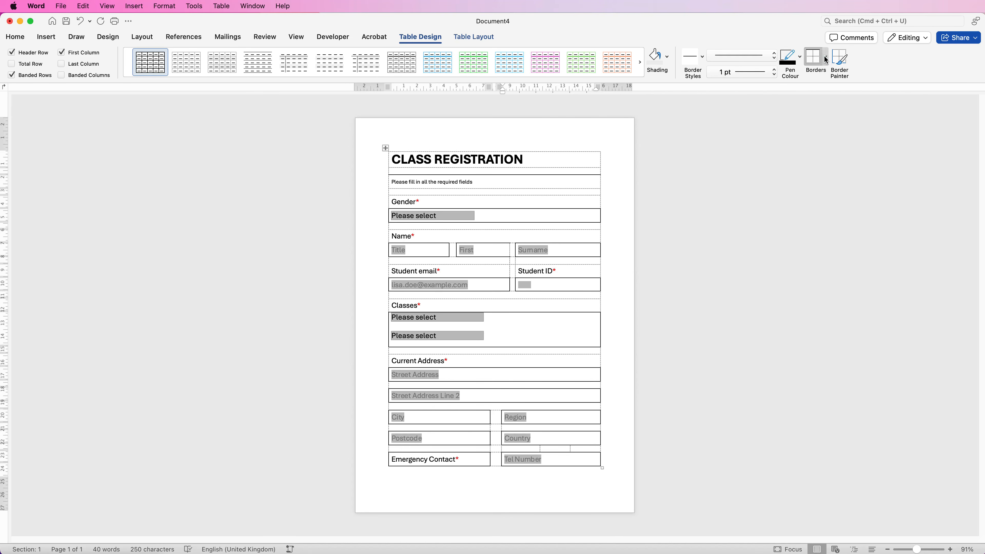
Hide the table gridlines and place the cursor in the Gender drop-down cell.
{"action": "left_click", "coordinate": [823, 57]}
{"action": "left_click", "coordinate": [831, 264]}
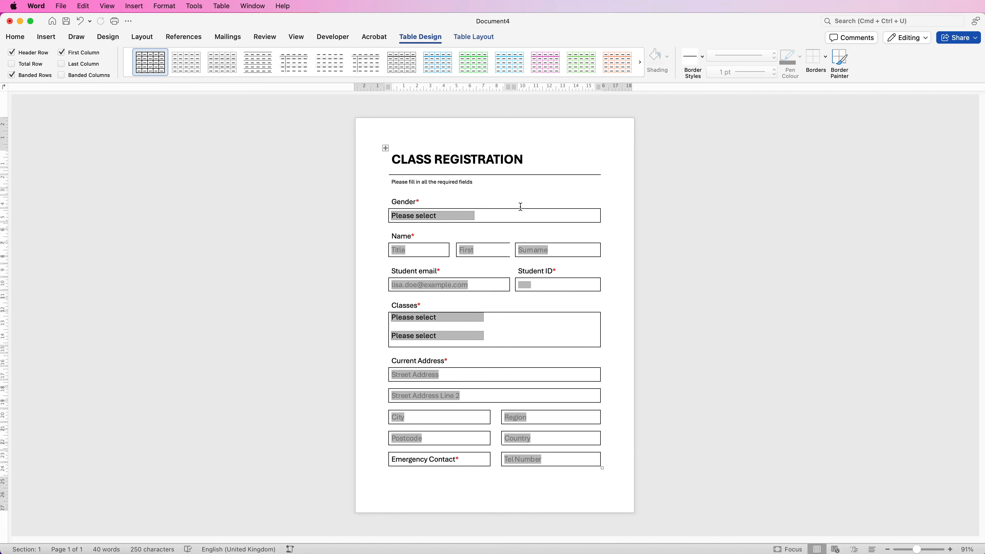
{"action": "left_click", "coordinate": [442, 216]}
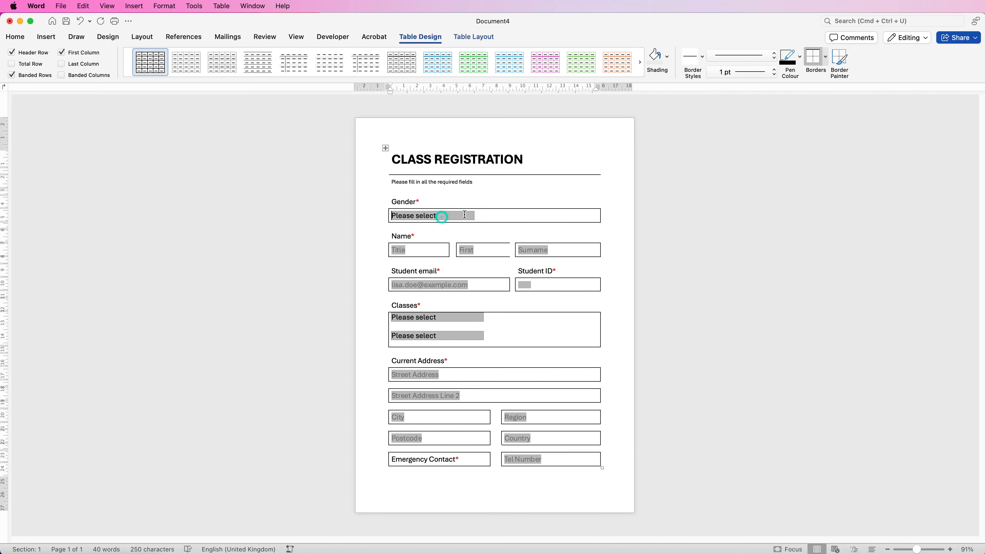
Turn off the form field shading and add the missing right border to the First cell in the Name row.
{"action": "left_click", "coordinate": [333, 37]}
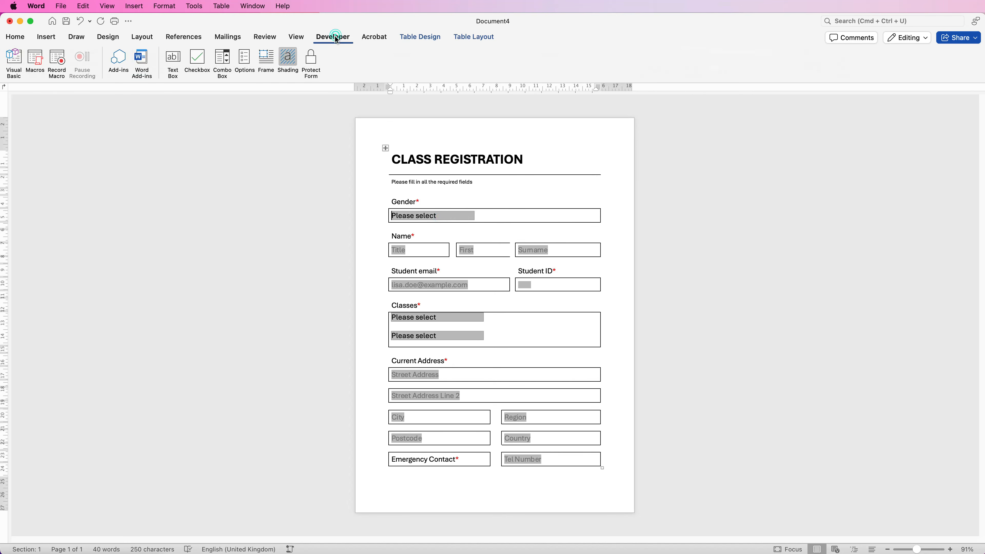
{"action": "left_click", "coordinate": [288, 63]}
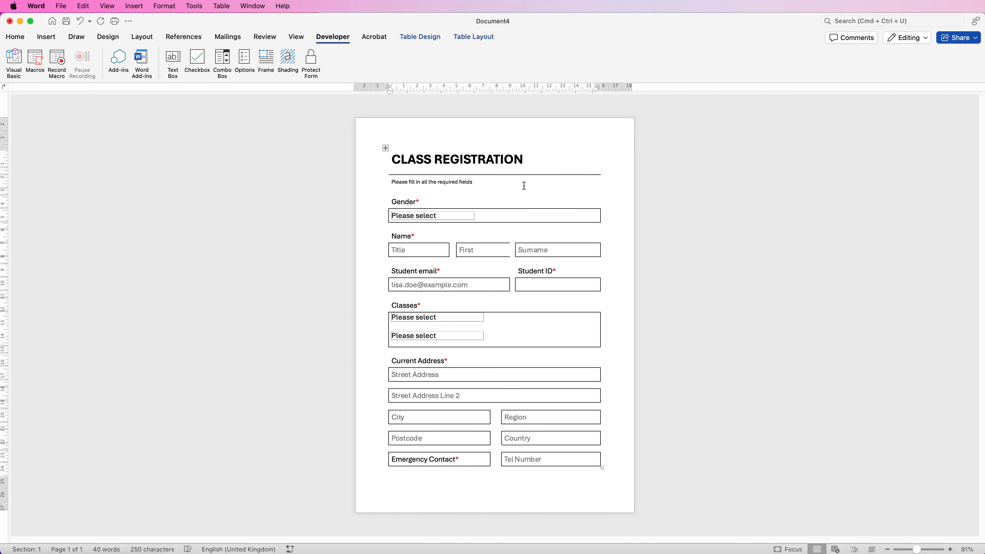
{"action": "left_click", "coordinate": [496, 251]}
{"action": "left_click", "coordinate": [432, 36]}
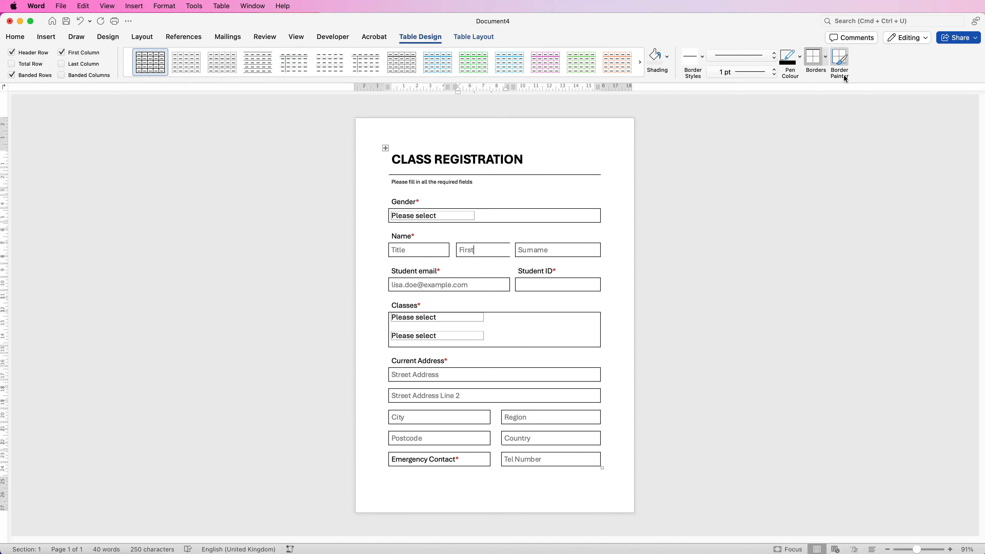
{"action": "left_click", "coordinate": [826, 59]}
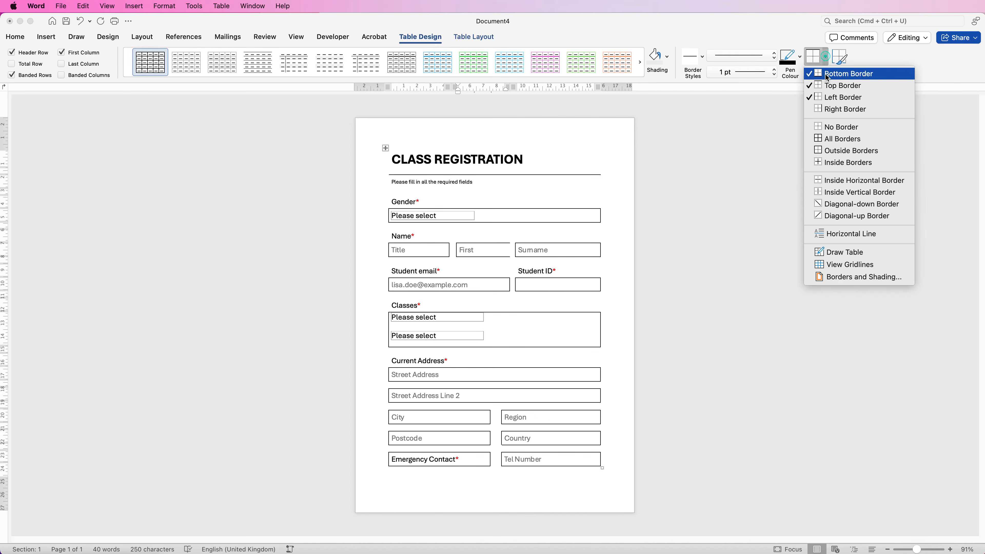
{"action": "left_click", "coordinate": [828, 110]}
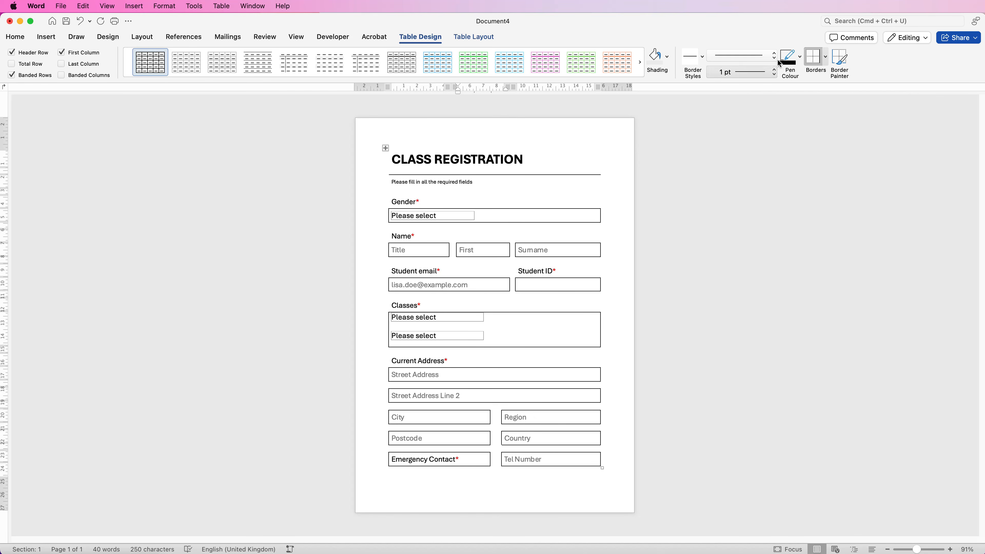
Set the border line weight to 3 pt and paint it onto the line beneath the CLASS REGISTRATION heading.
{"action": "left_click", "coordinate": [774, 73]}
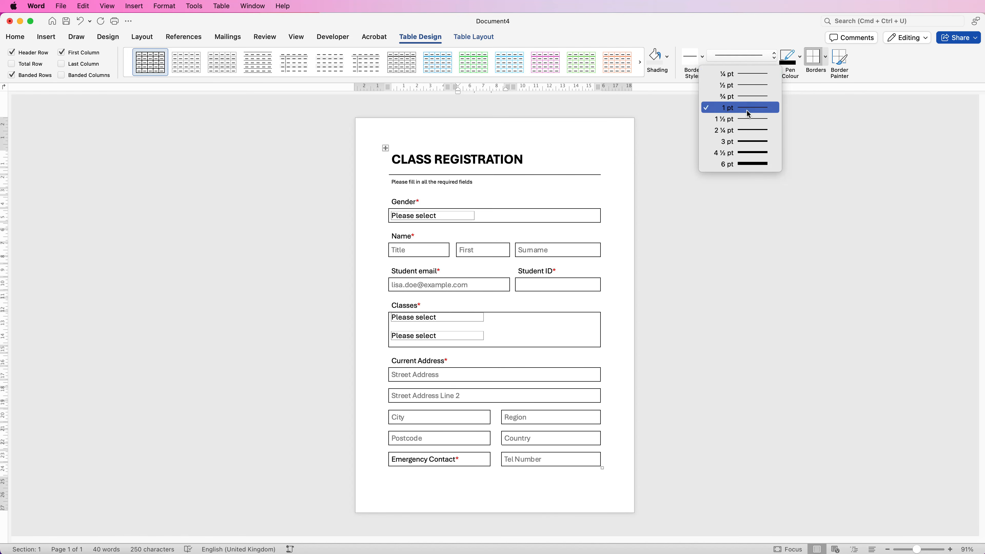
{"action": "left_click", "coordinate": [748, 142]}
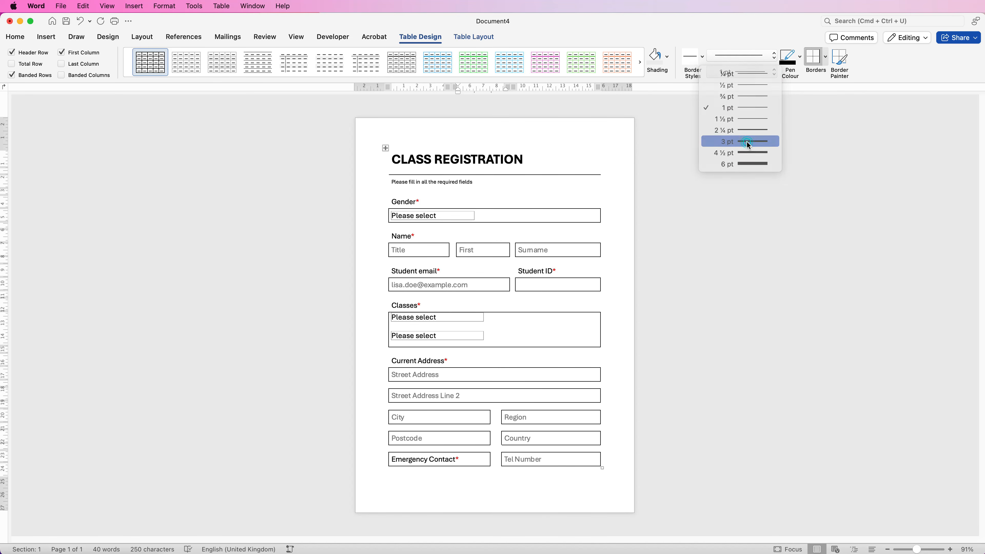
{"action": "left_click", "coordinate": [539, 175]}
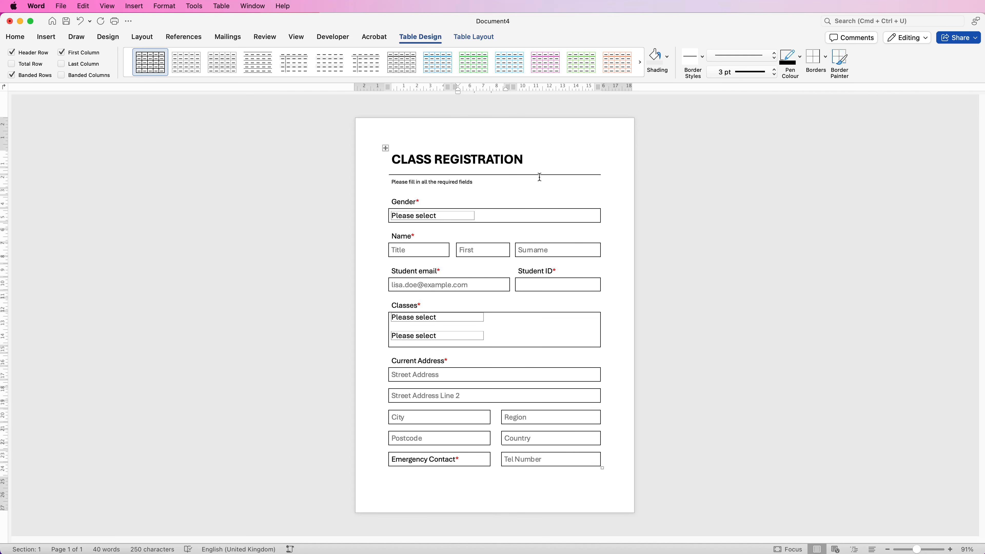
{"action": "left_click", "coordinate": [839, 58]}
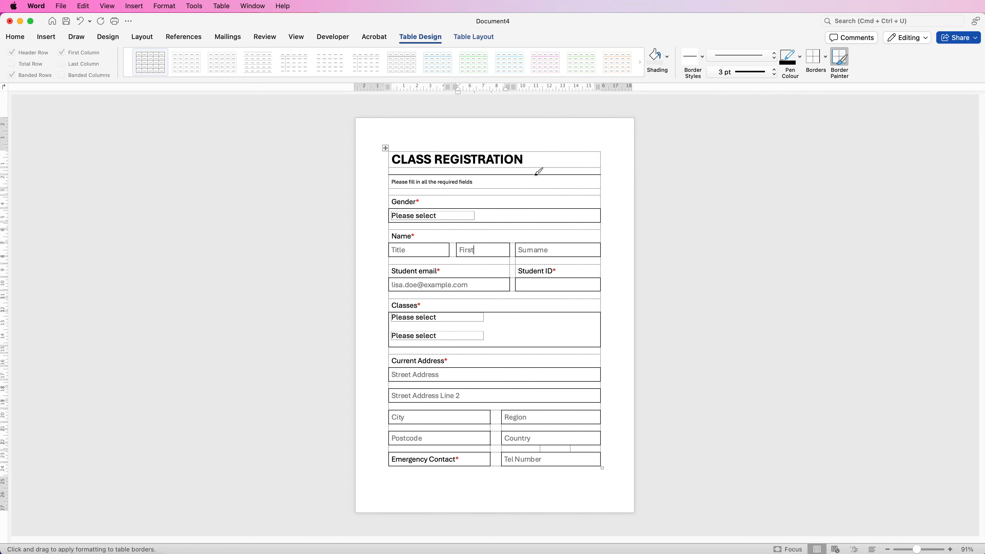
{"action": "left_click", "coordinate": [539, 174]}
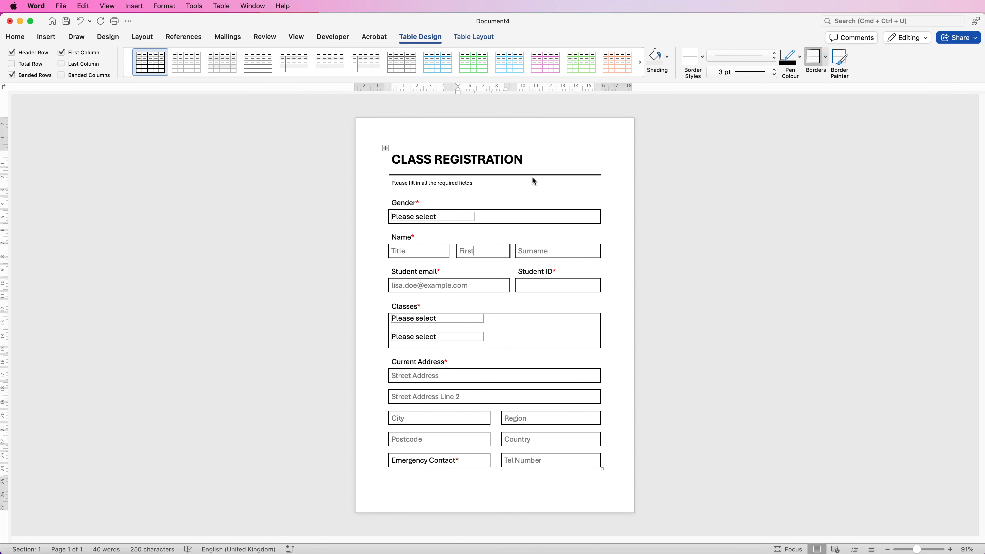
{"action": "left_click", "coordinate": [620, 187]}
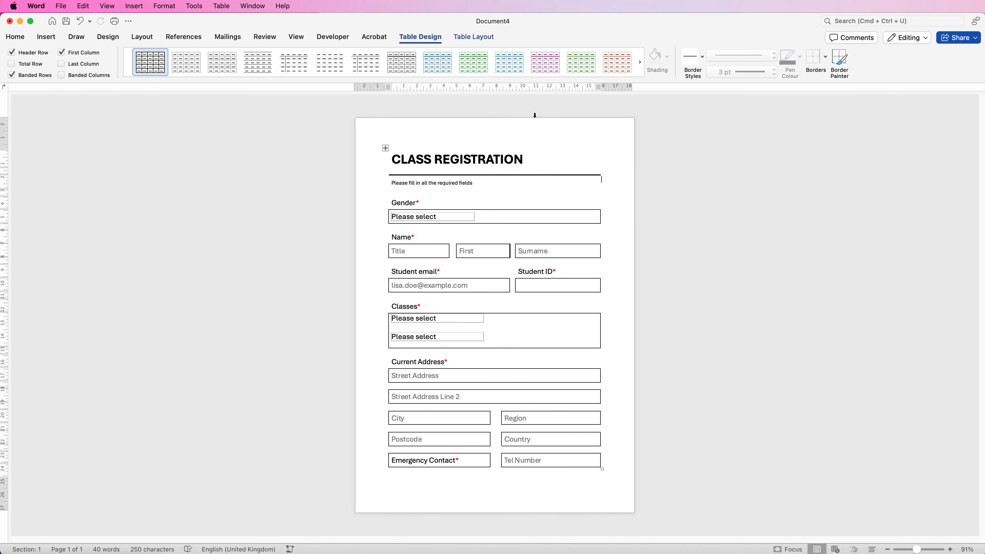
Protect the form and open the Gender drop-down list to test it.
{"action": "left_click", "coordinate": [330, 38]}
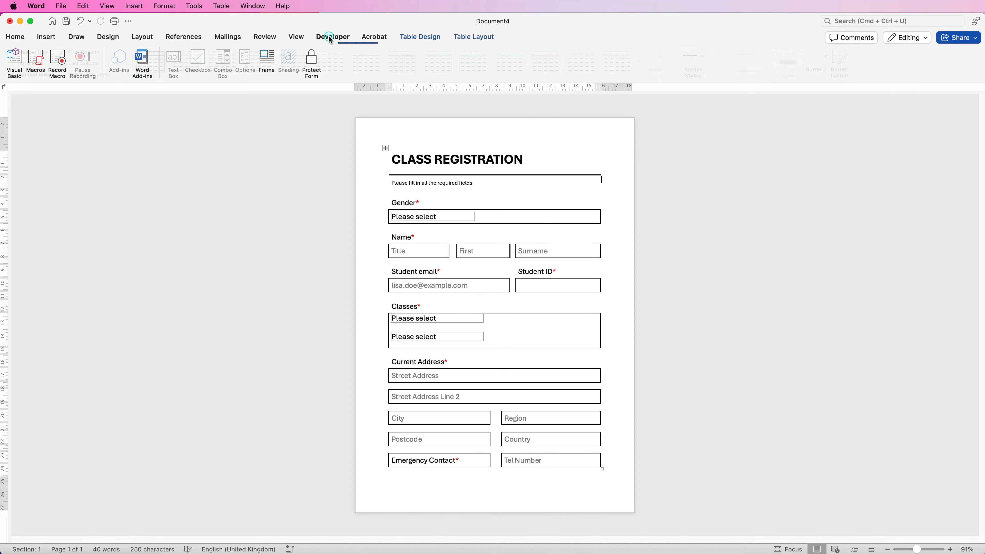
{"action": "left_click", "coordinate": [310, 62]}
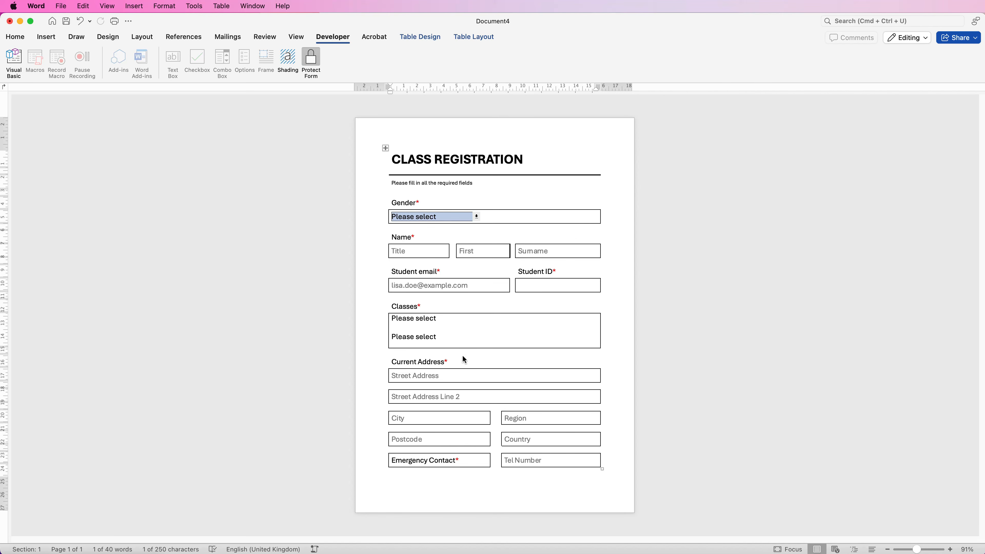
{"action": "left_click", "coordinate": [477, 218]}
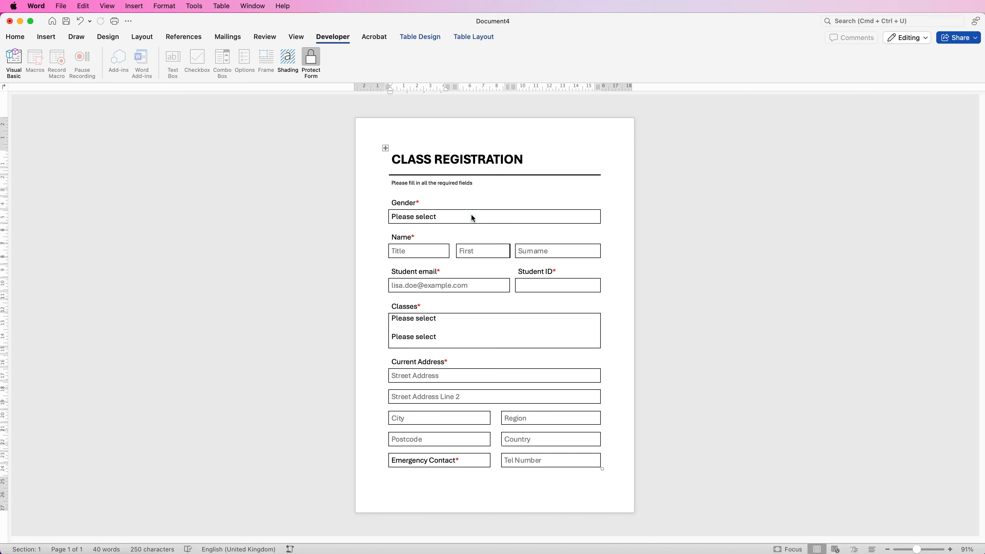
Test the Title field by entering Mrs, and undo the entry.
{"action": "left_click", "coordinate": [399, 250]}
{"action": "left_click", "coordinate": [398, 251]}
{"action": "left_click", "coordinate": [399, 252]}
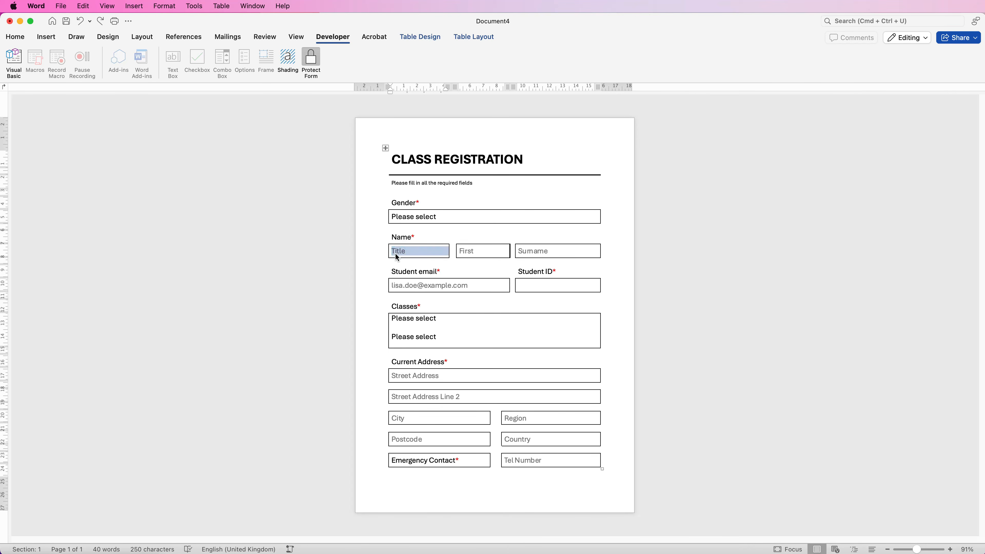
{"action": "type", "text": "Mrs"}
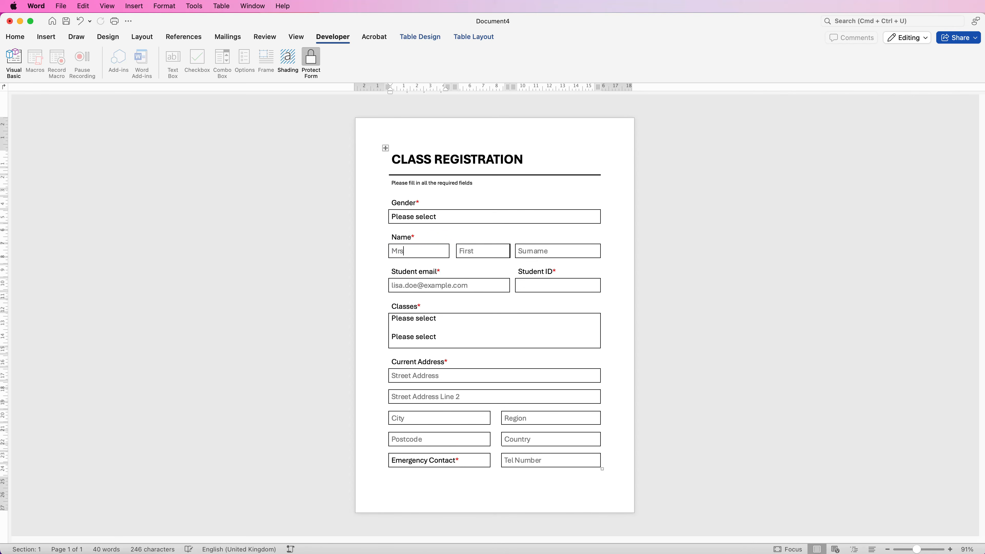
{"action": "key", "text": "super+z"}
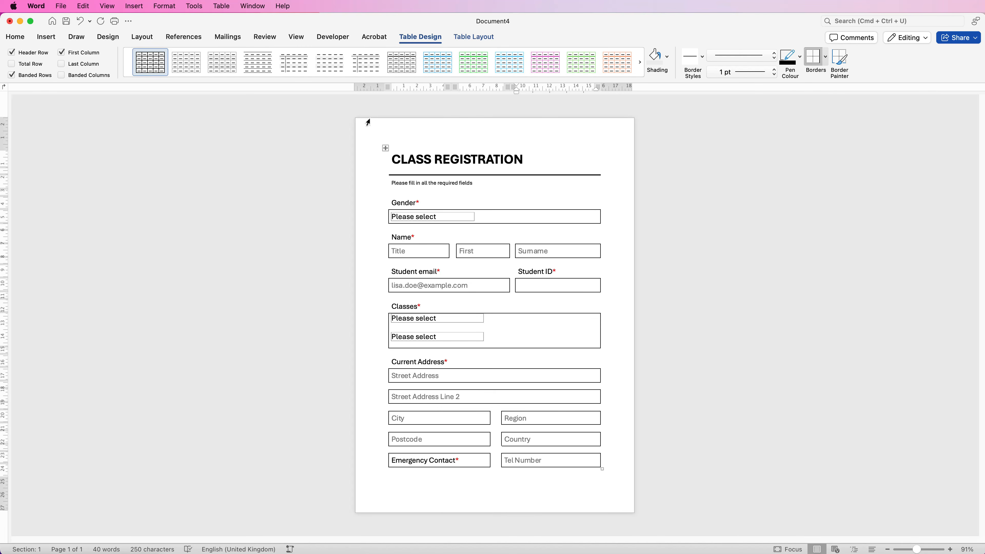